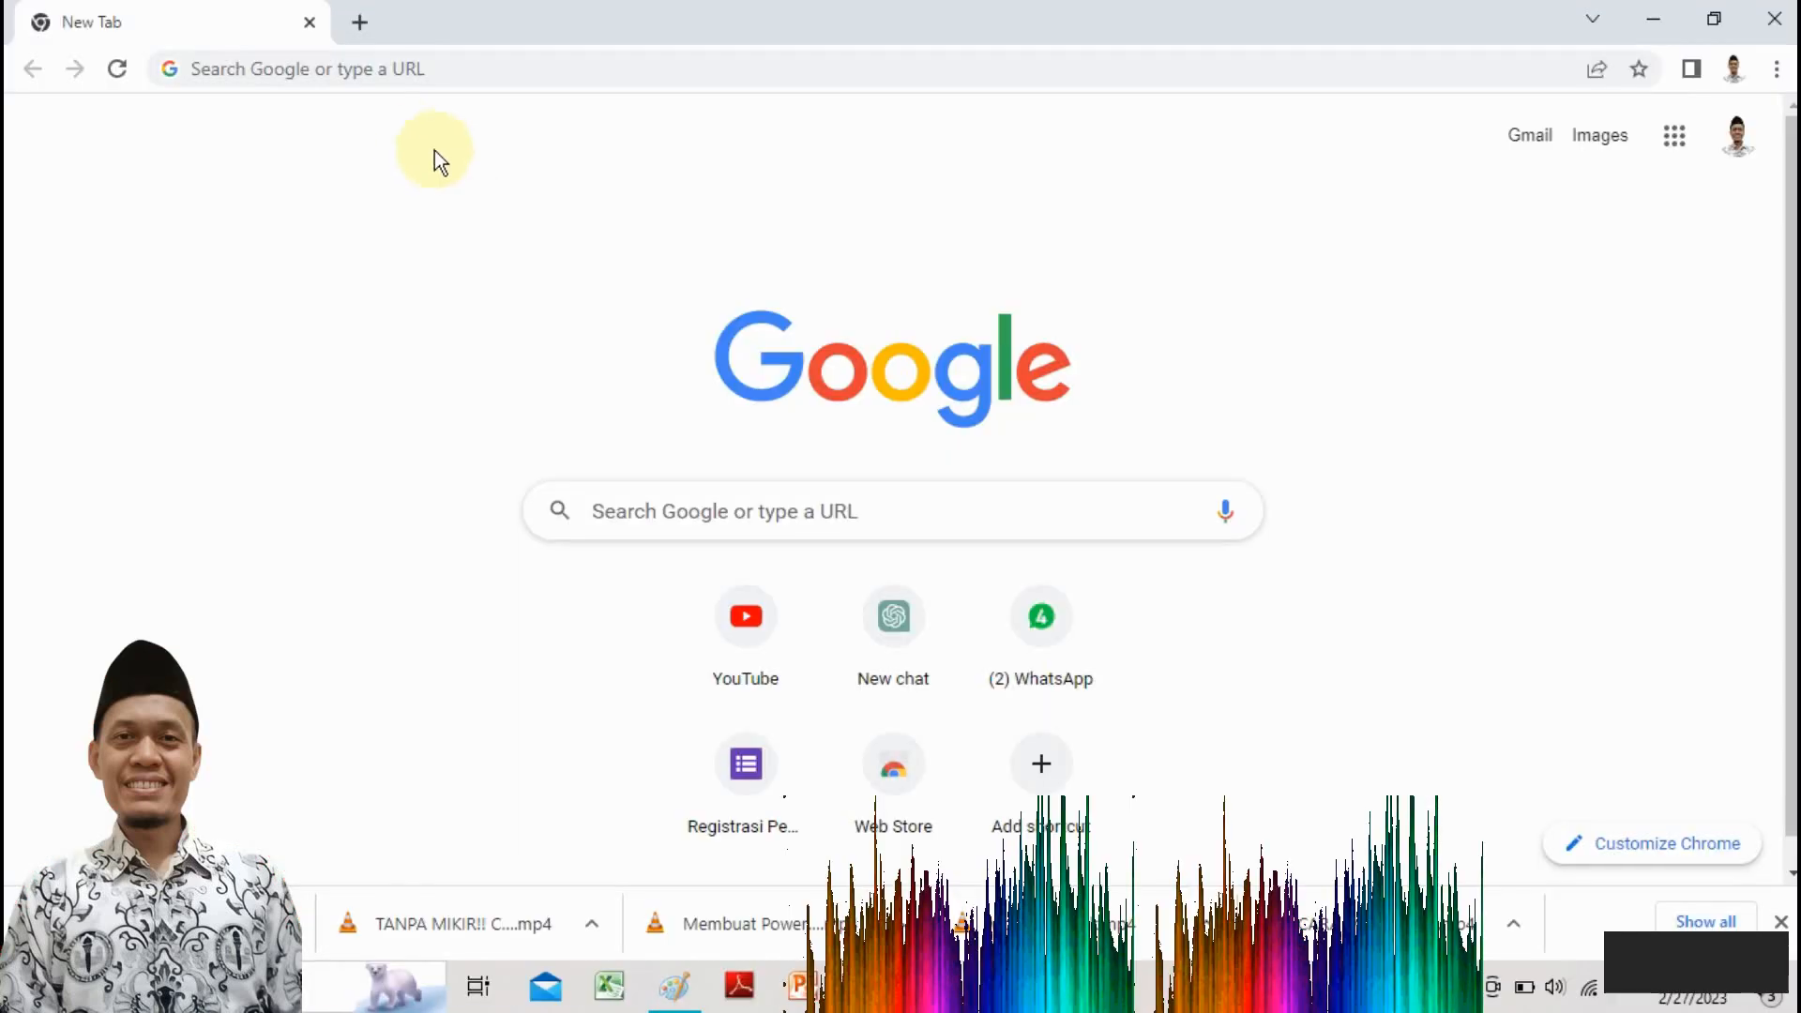
Step: Open the ChatGPT chat page at chat.openai.com/chat
{"action": "left_click", "coordinate": [394, 65]}
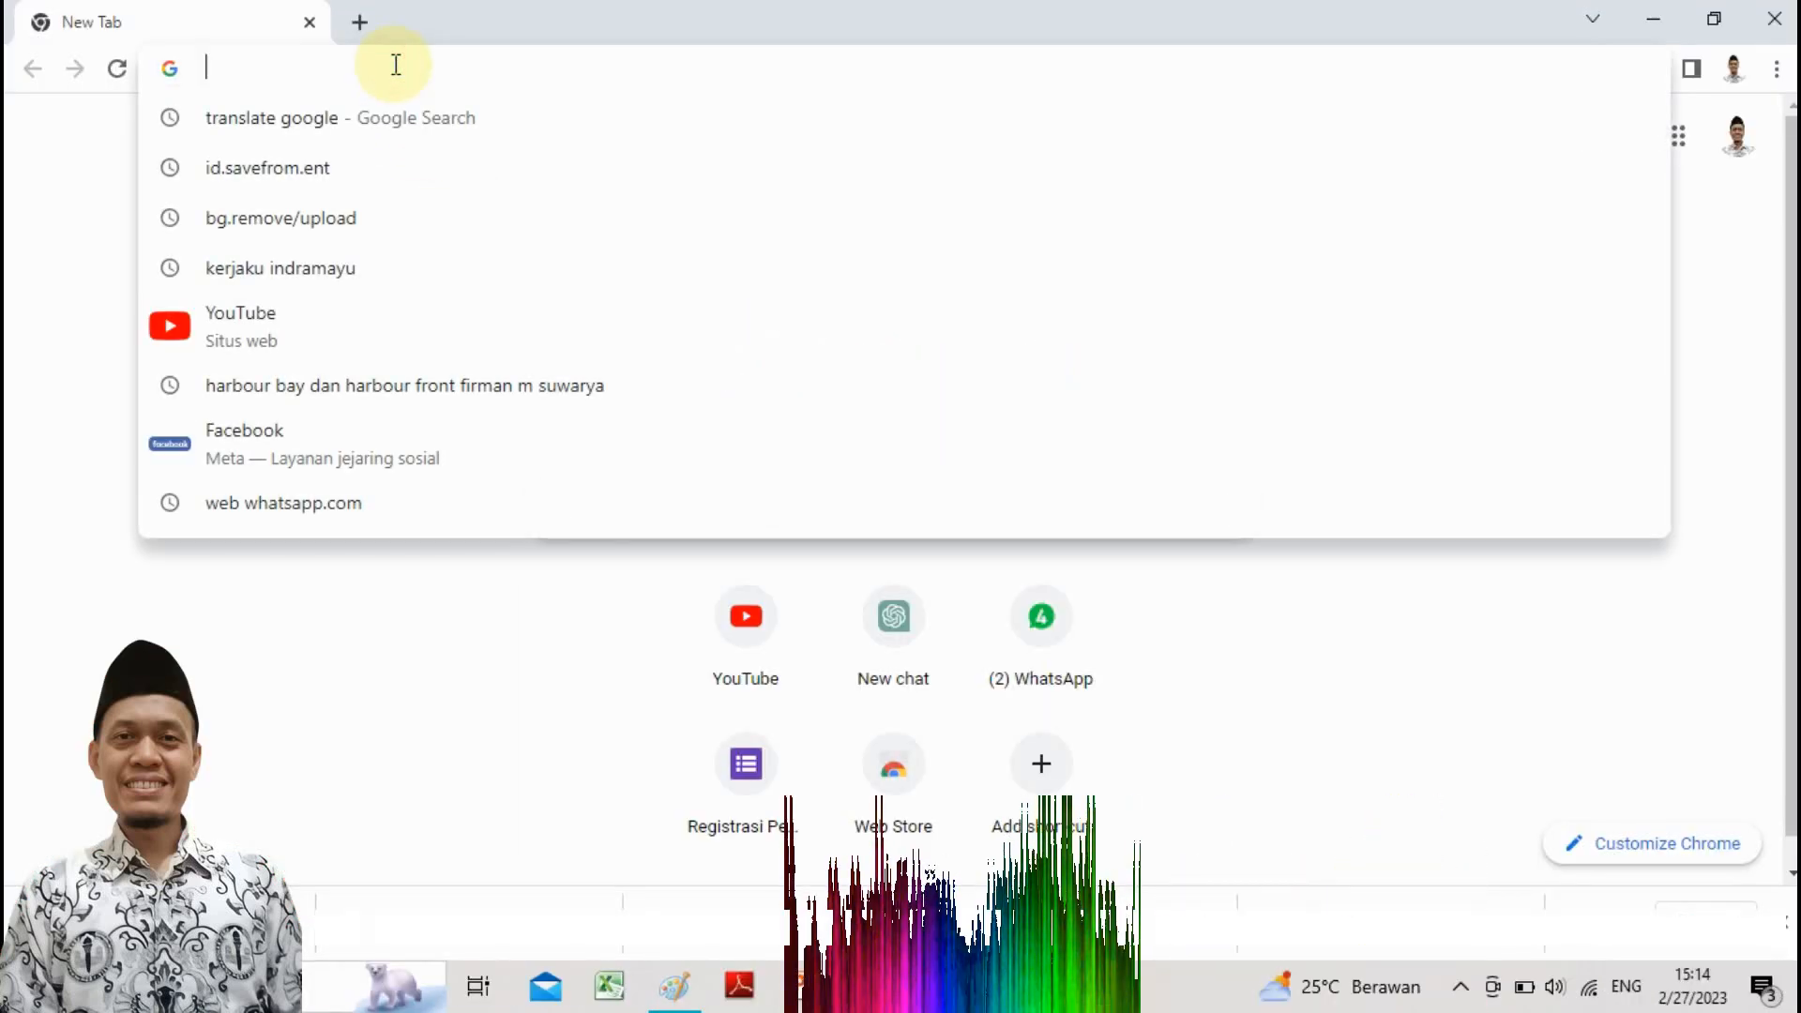
{"action": "type", "text": "CHA"}
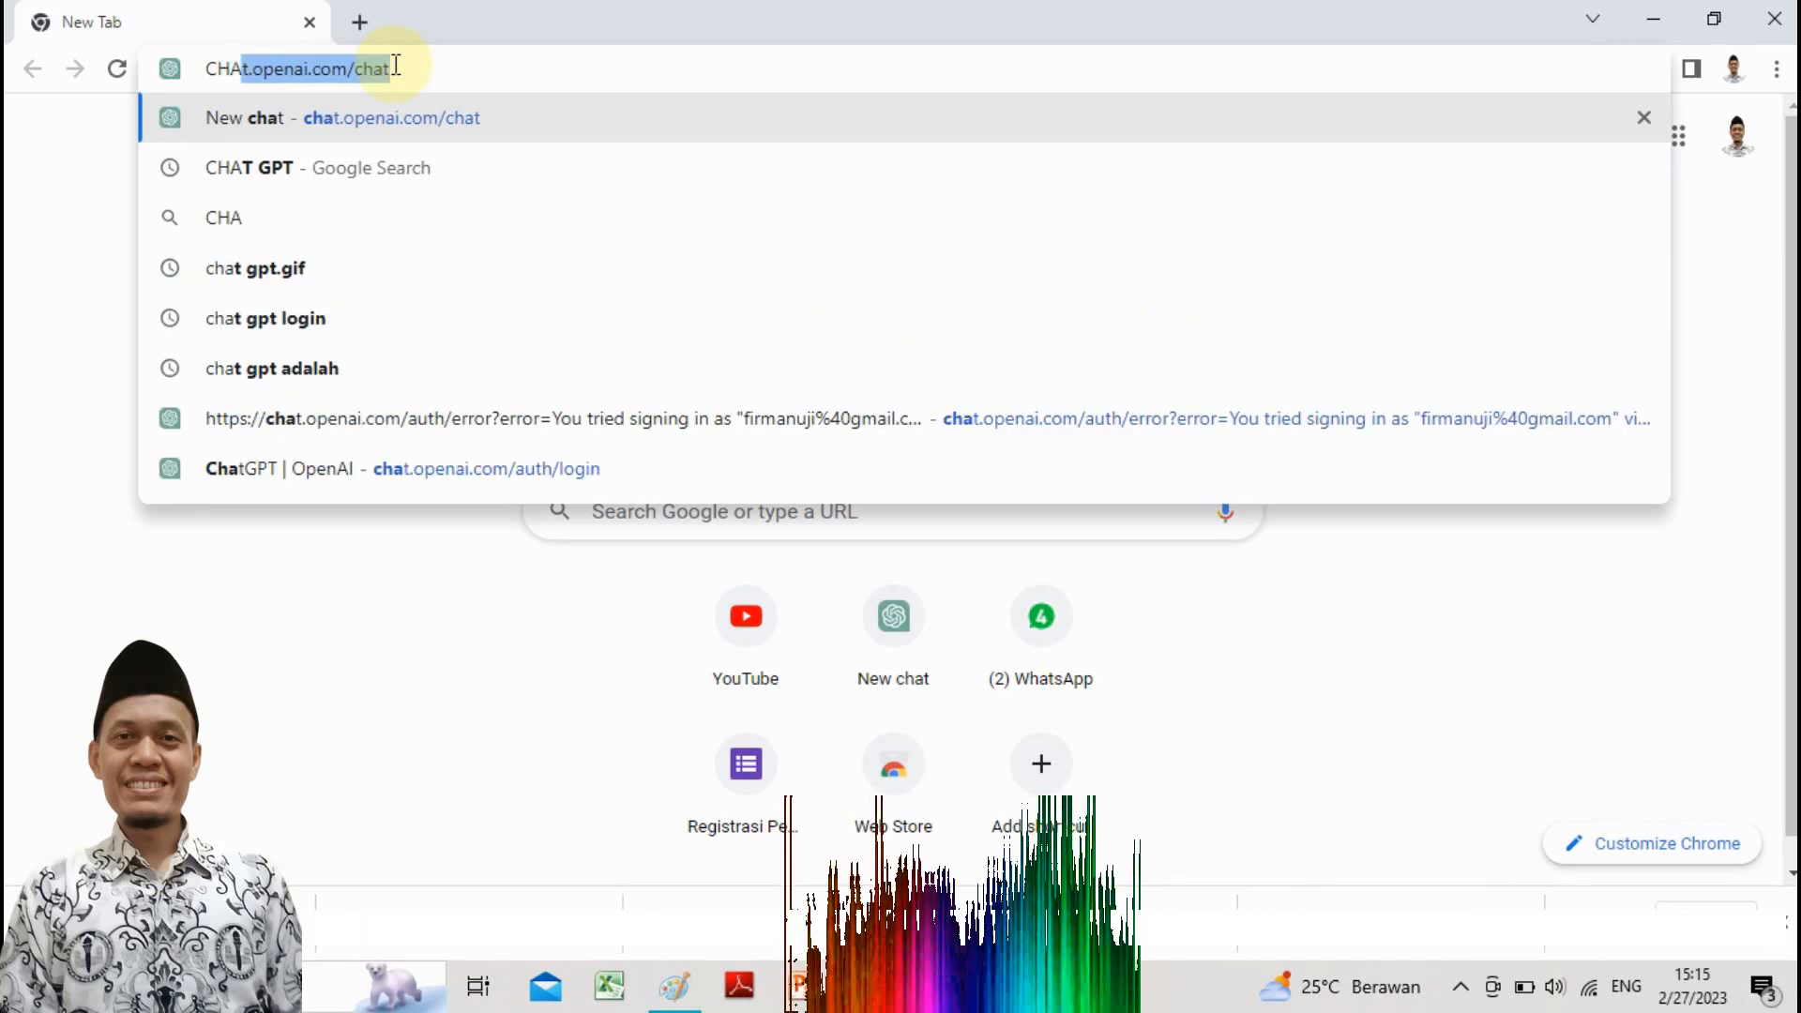
{"action": "key", "text": "Return"}
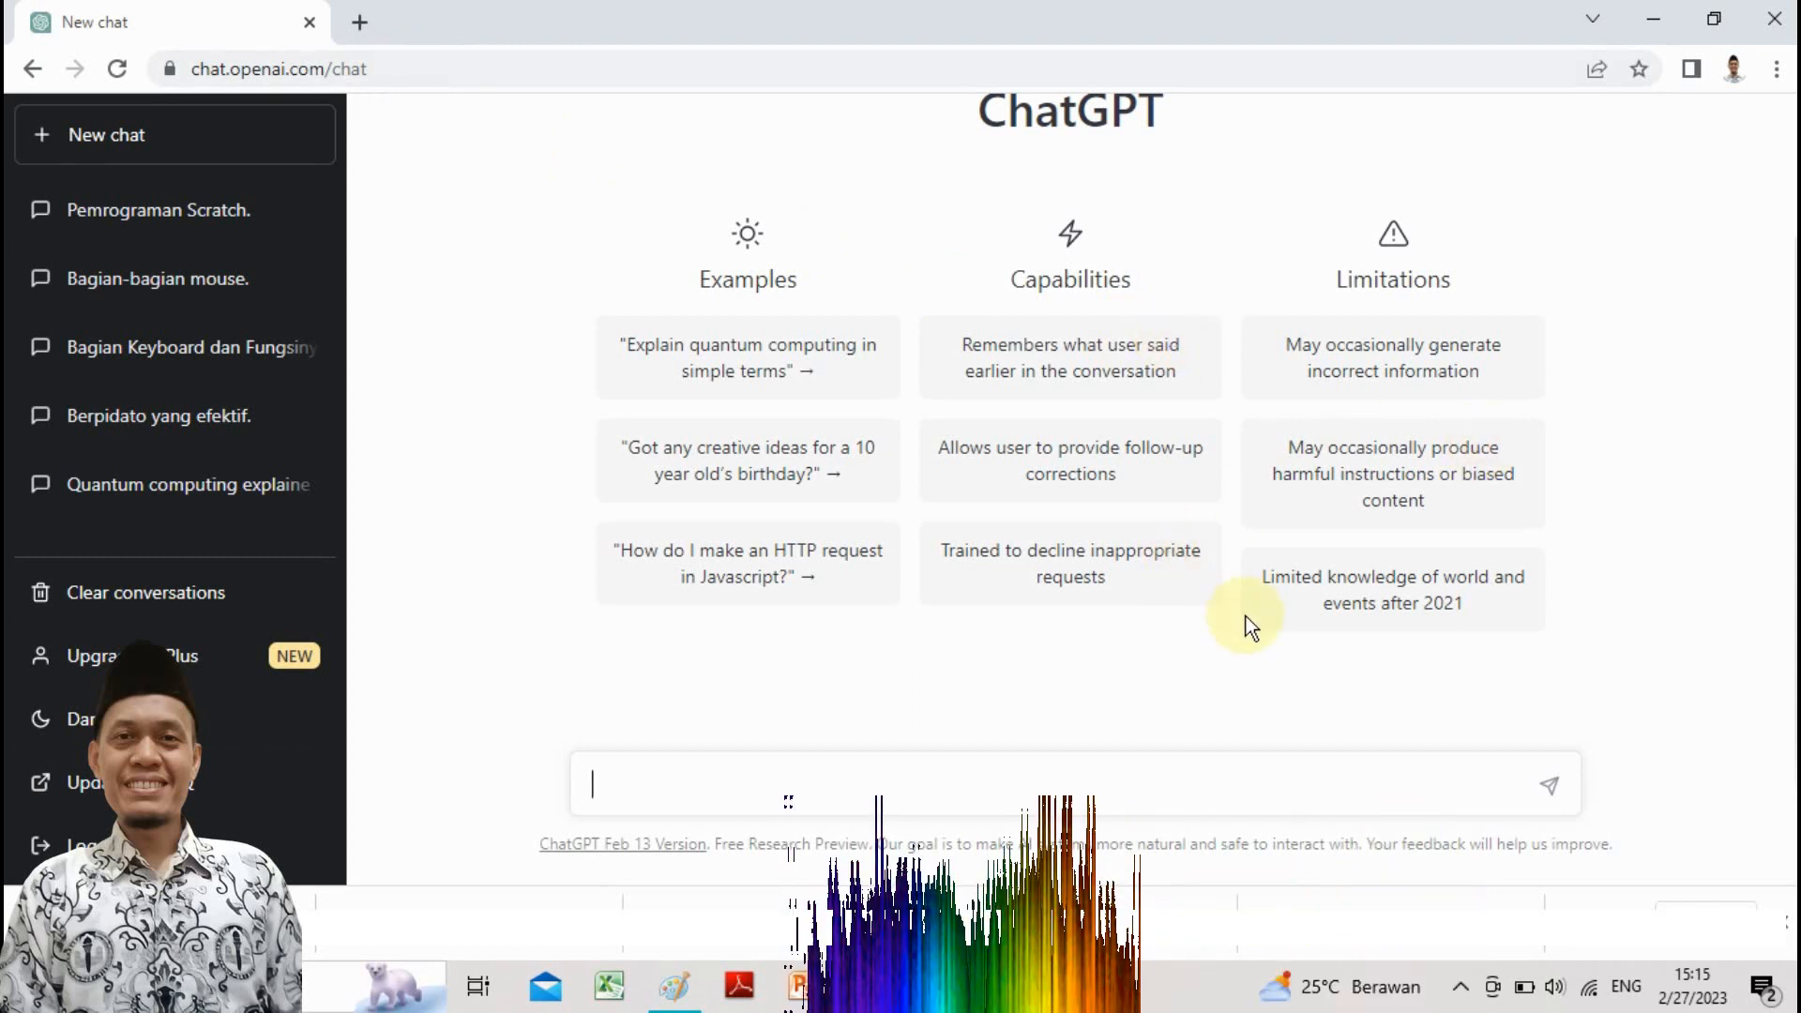
Step: Submit the prompt "Buatlah 5 soal dan jawaban essay tentang pemrograman scratch dasar" in the new chat
{"action": "scroll", "coordinate": [1195, 594], "scroll_direction": "up", "scroll_amount": 2}
{"action": "scroll", "coordinate": [1053, 583], "scroll_direction": "down", "scroll_amount": 2}
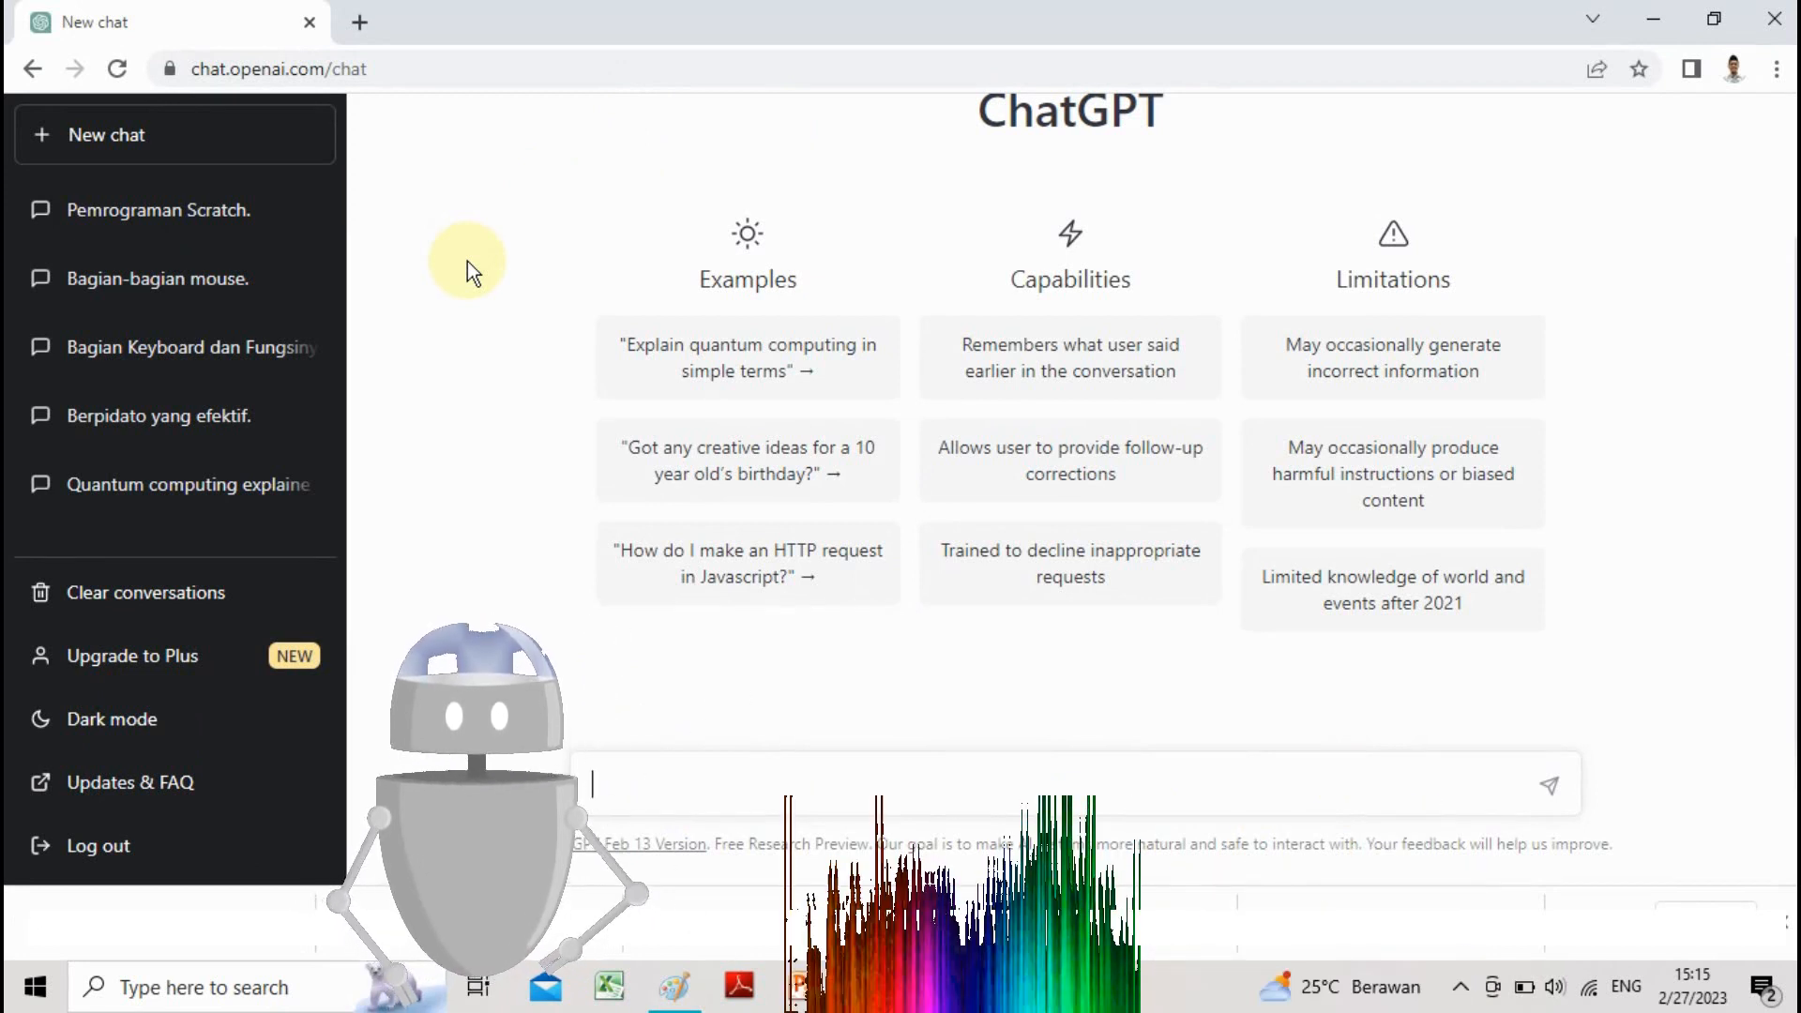
{"action": "scroll", "coordinate": [467, 261], "scroll_direction": "up", "scroll_amount": 1}
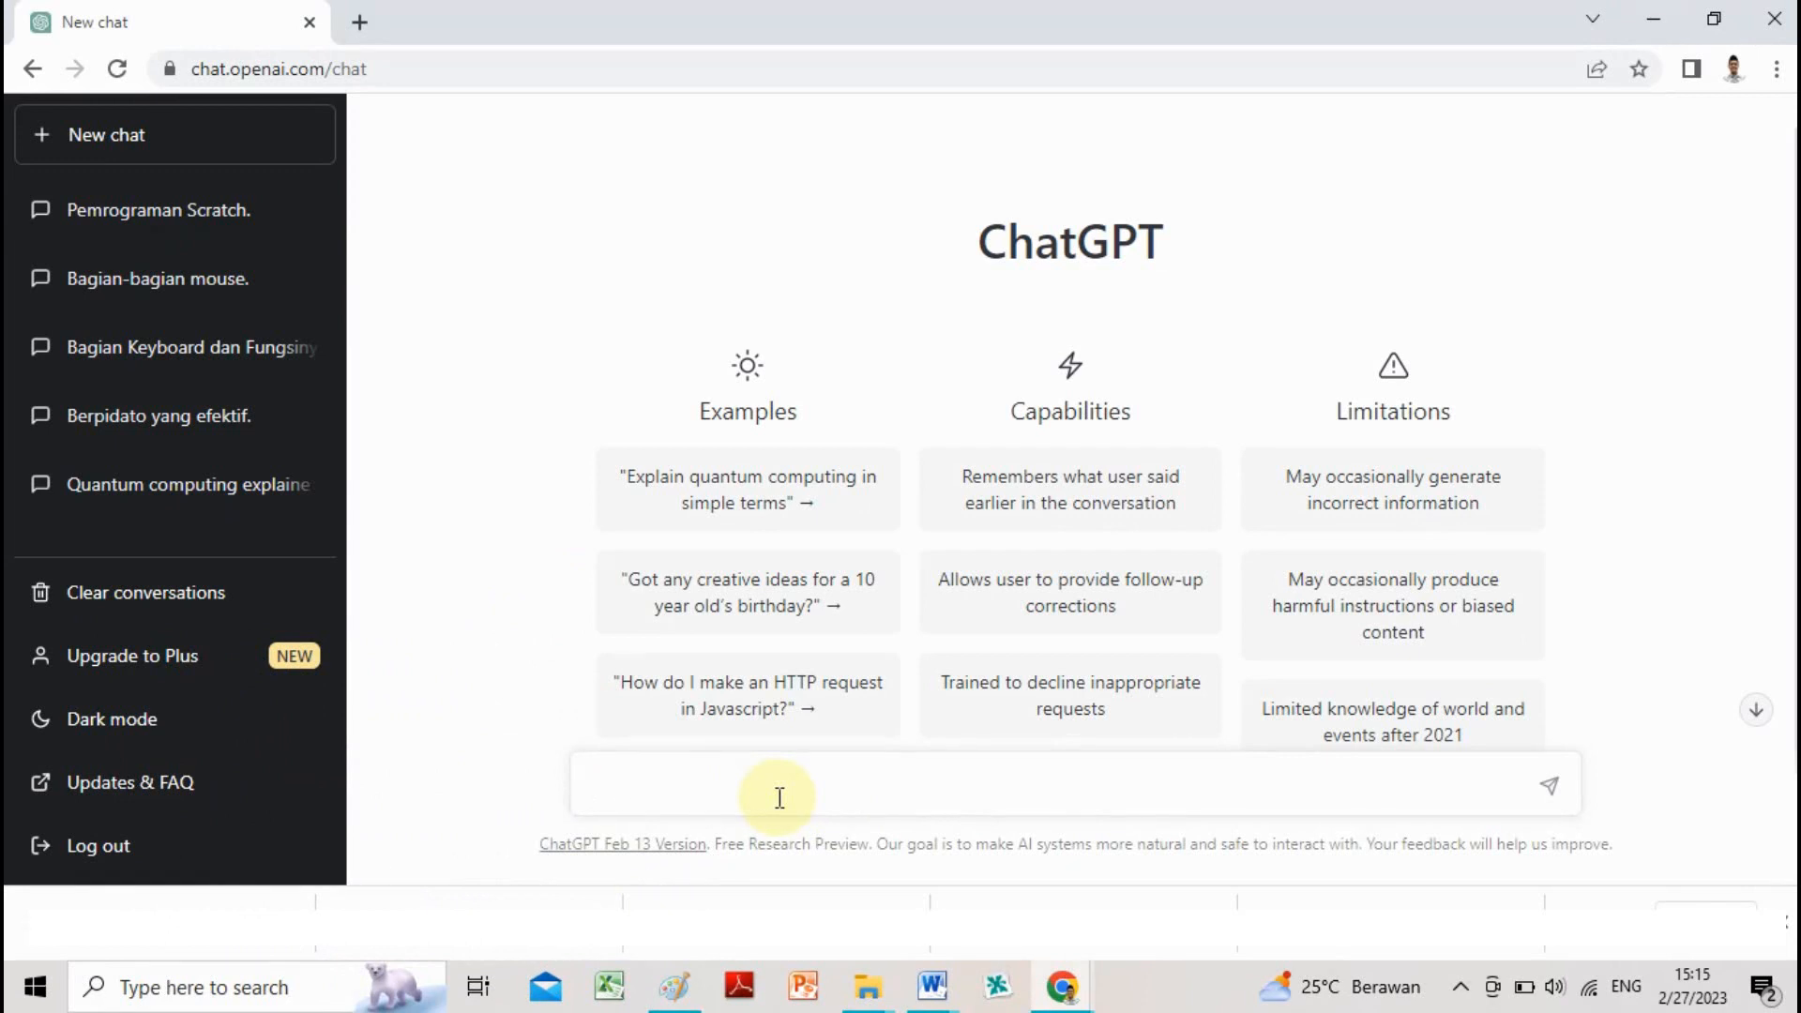
{"action": "type", "text": "lah 5 soal dan jawaban"}
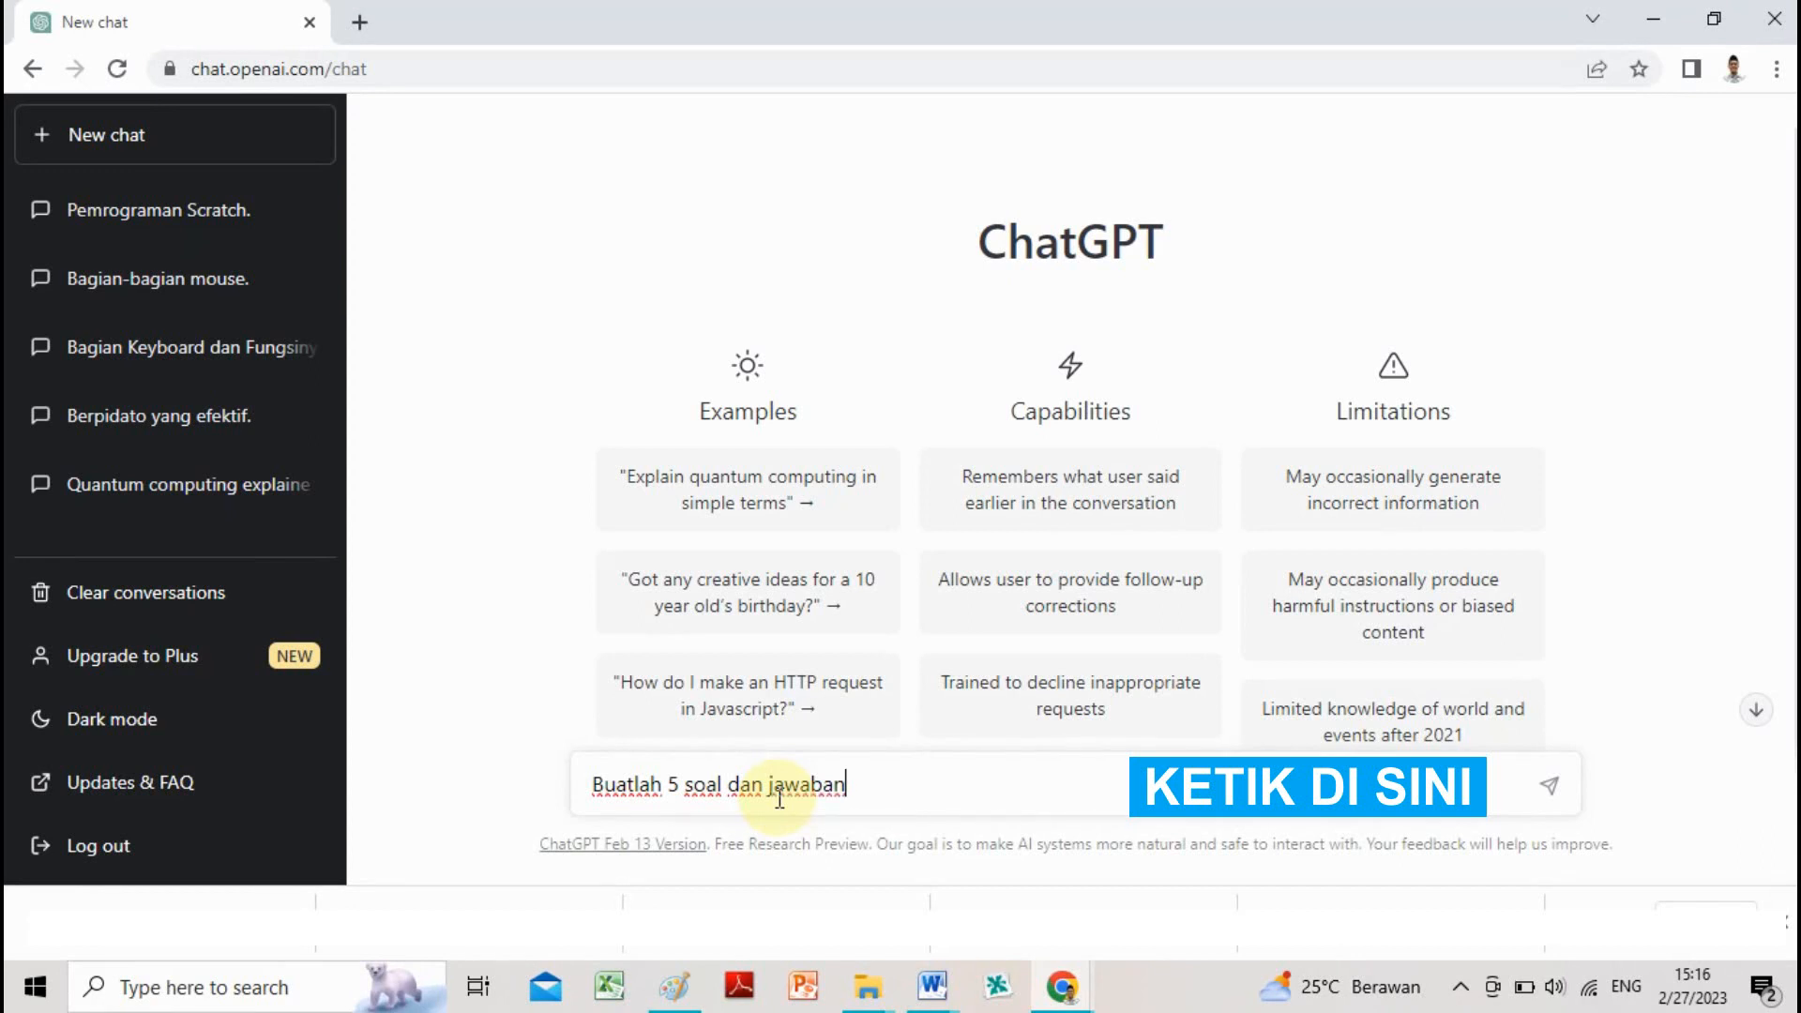
{"action": "type", "text": "y"}
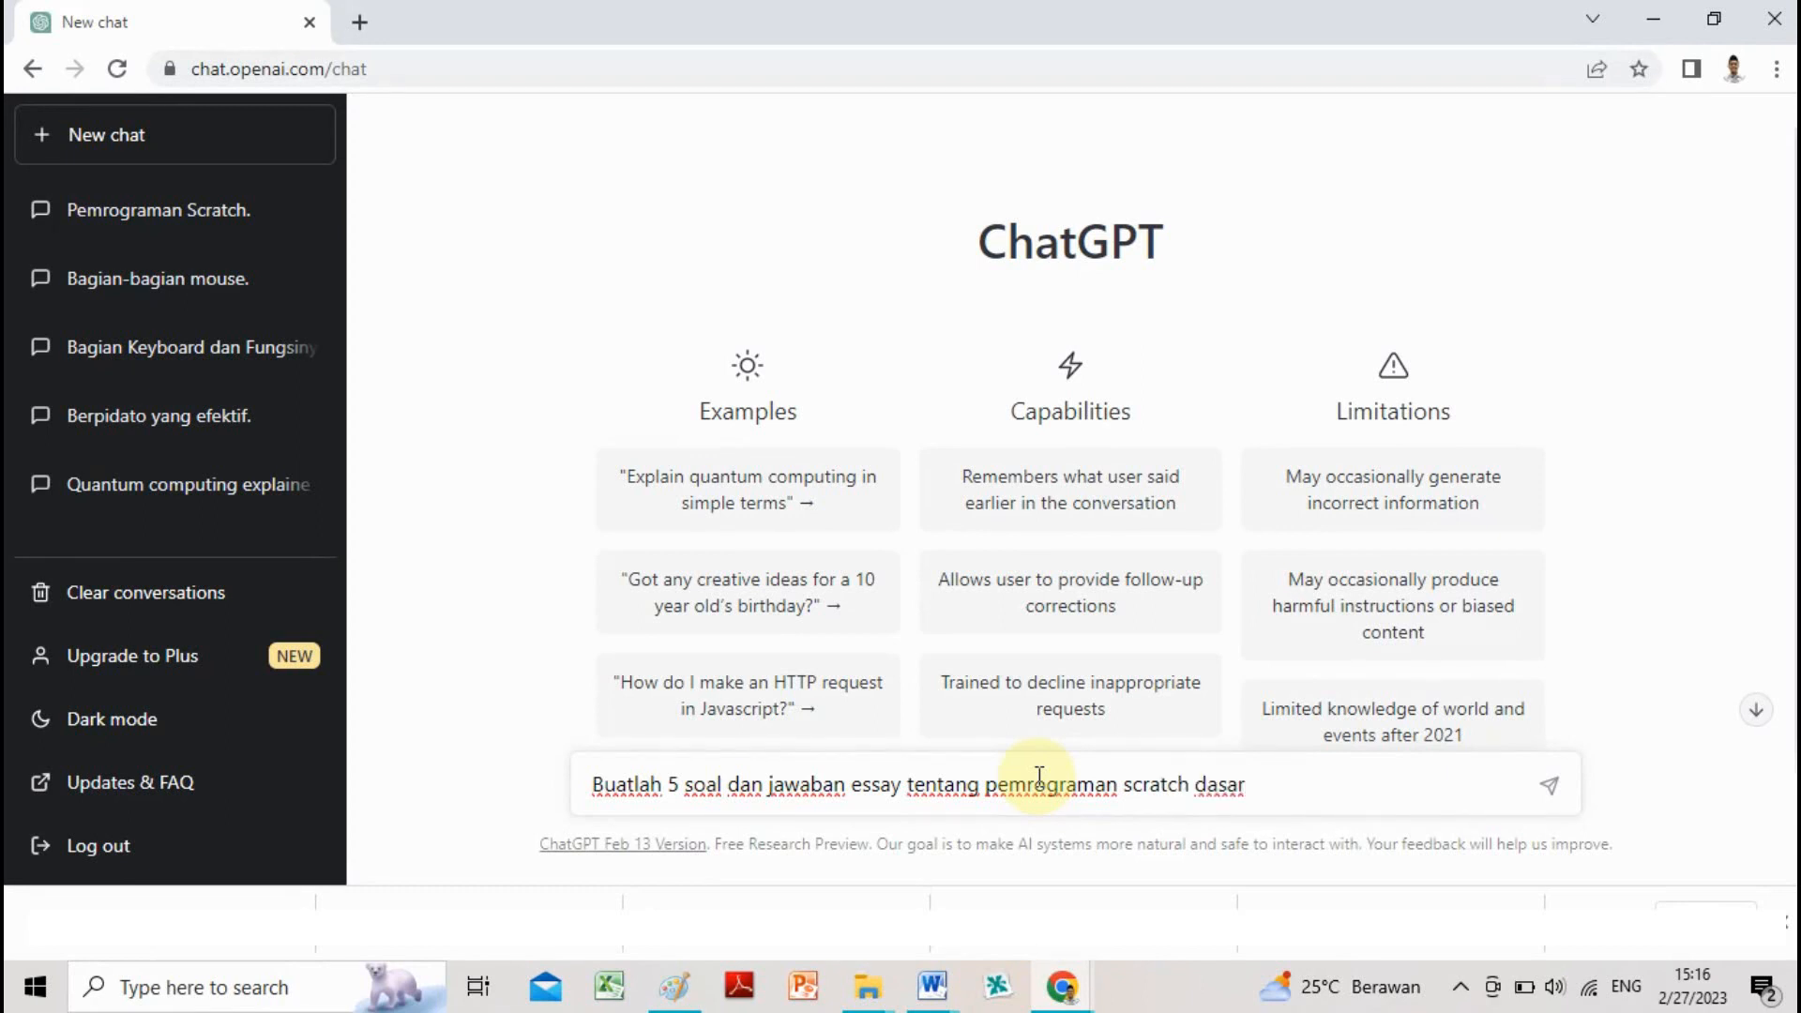
{"action": "key", "text": "Return"}
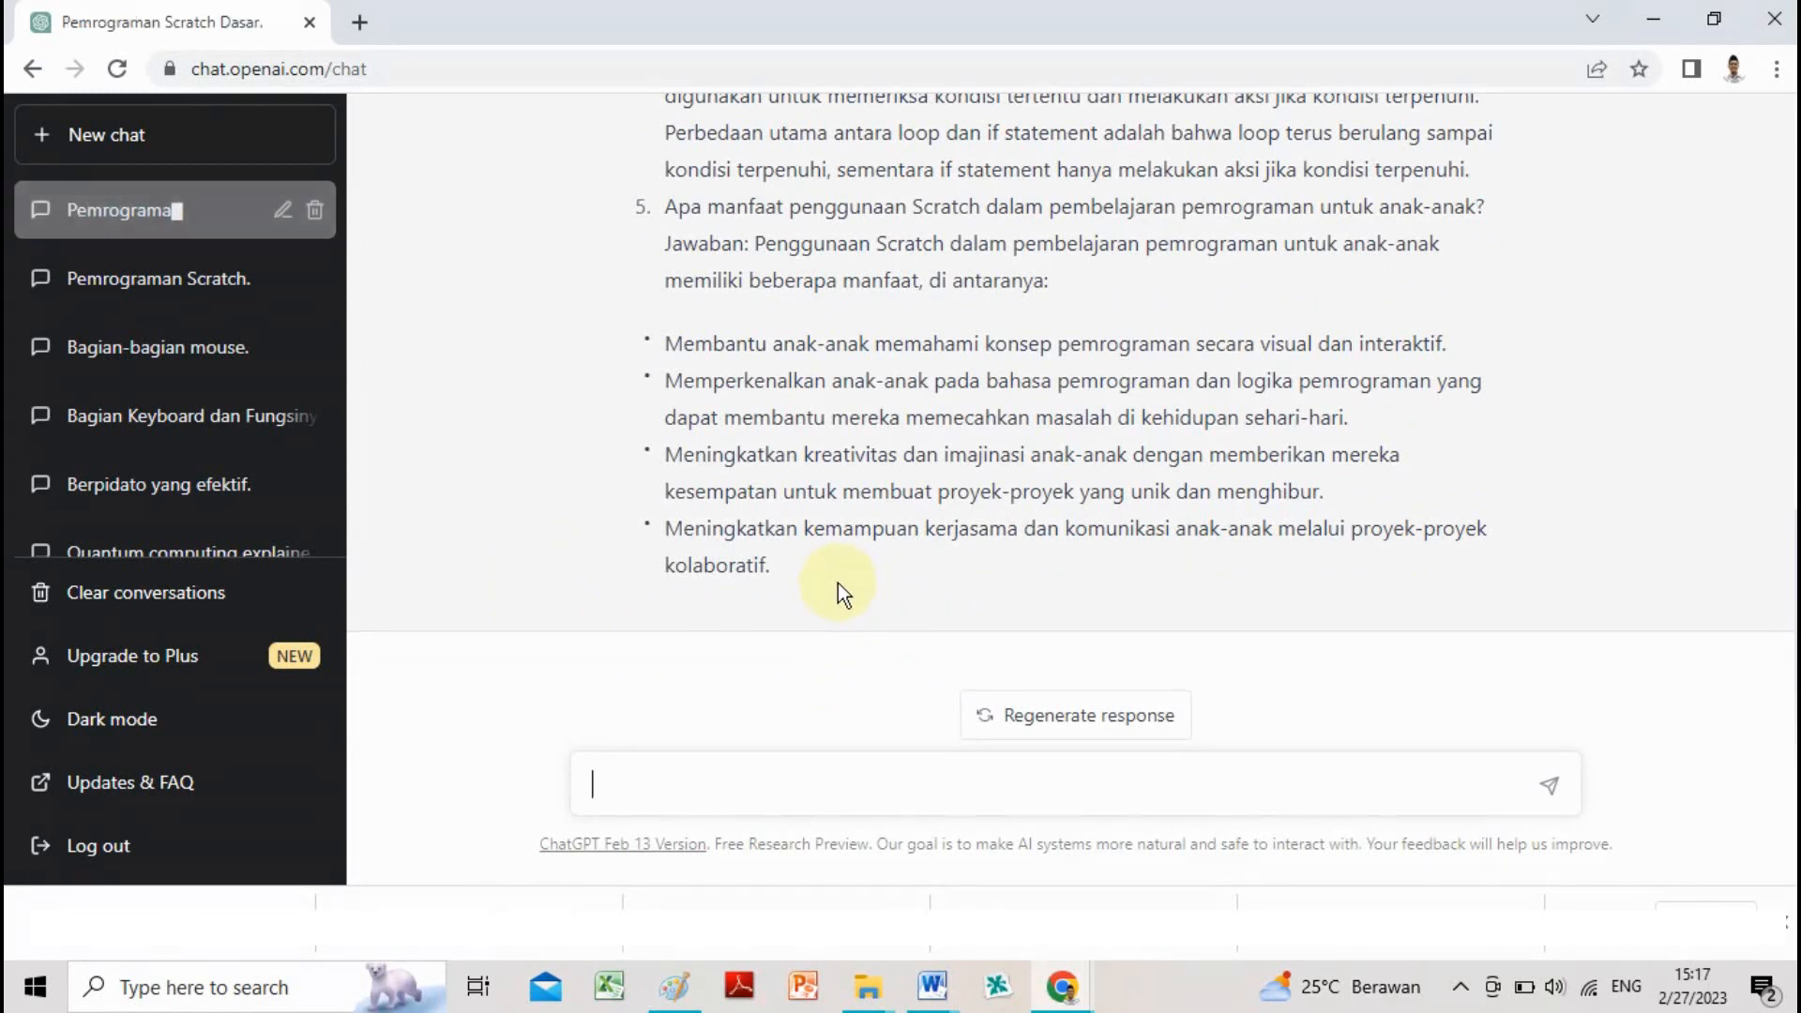
Step: Examine the first two generated essay questions about Scratch together with their answers
{"action": "scroll", "coordinate": [841, 582], "scroll_direction": "up", "scroll_amount": 8}
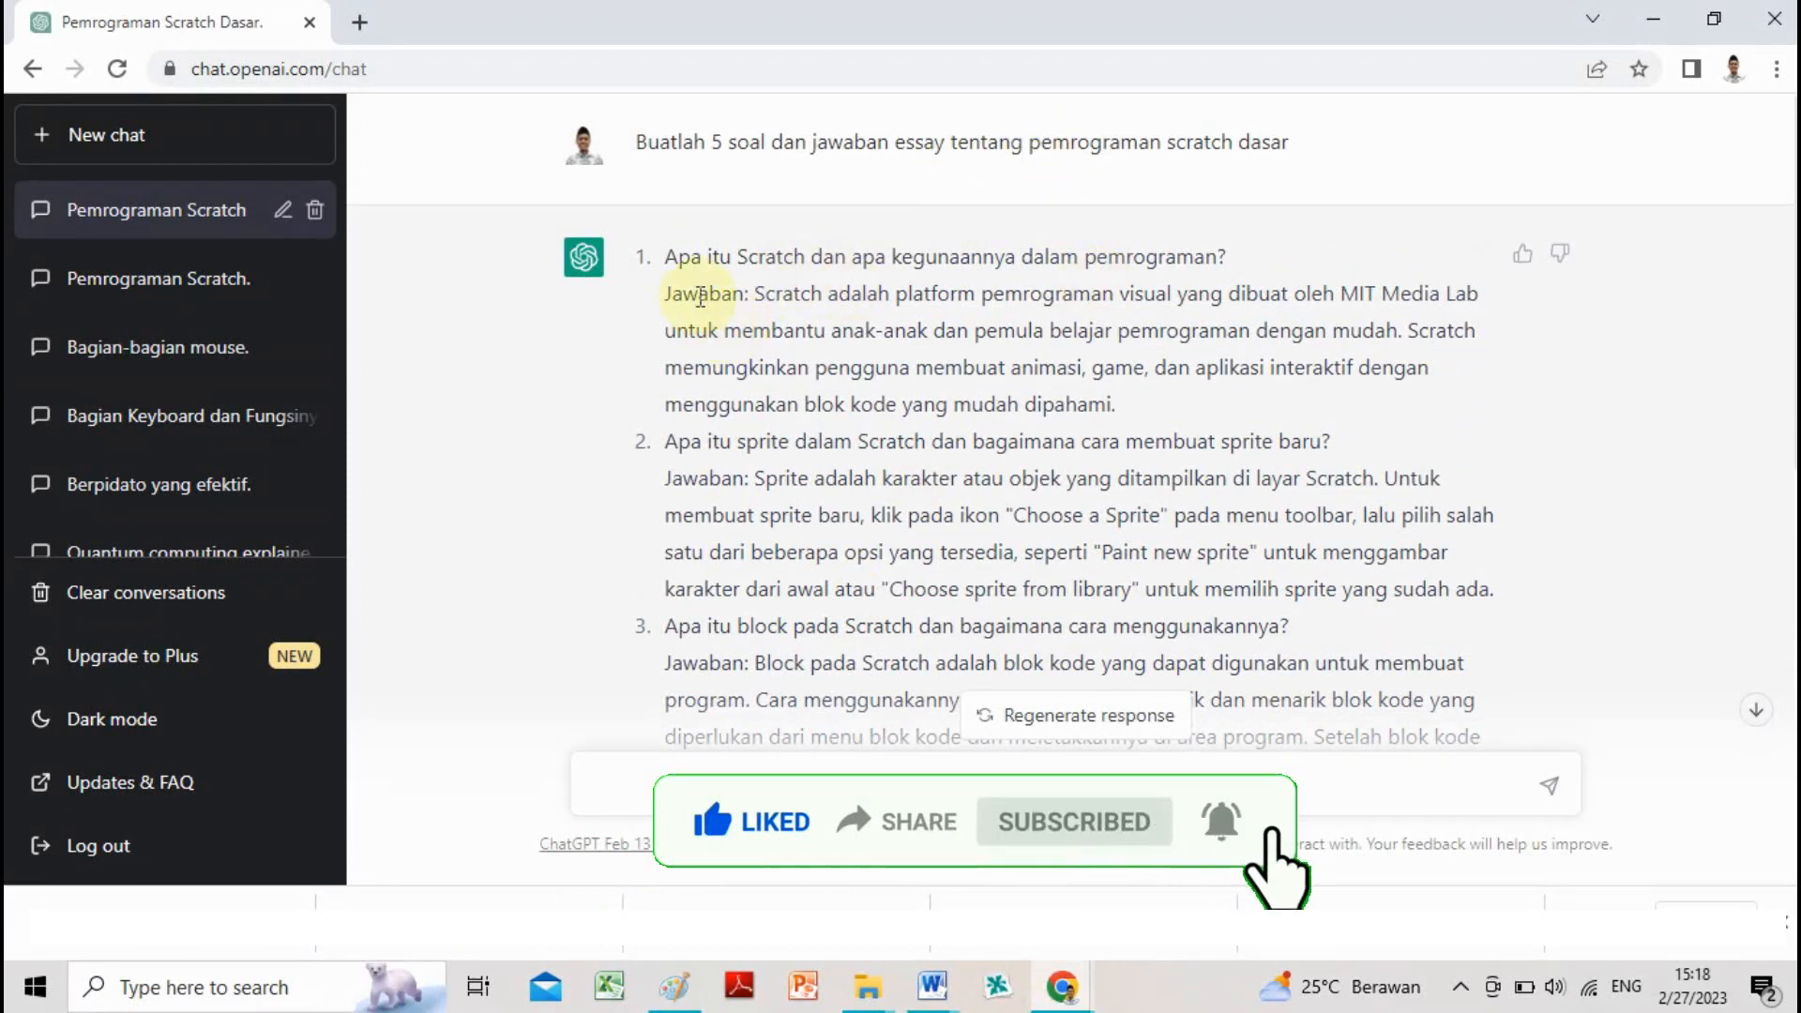
{"action": "left_click_drag", "start_coordinate": [667, 256], "coordinate": [772, 263]}
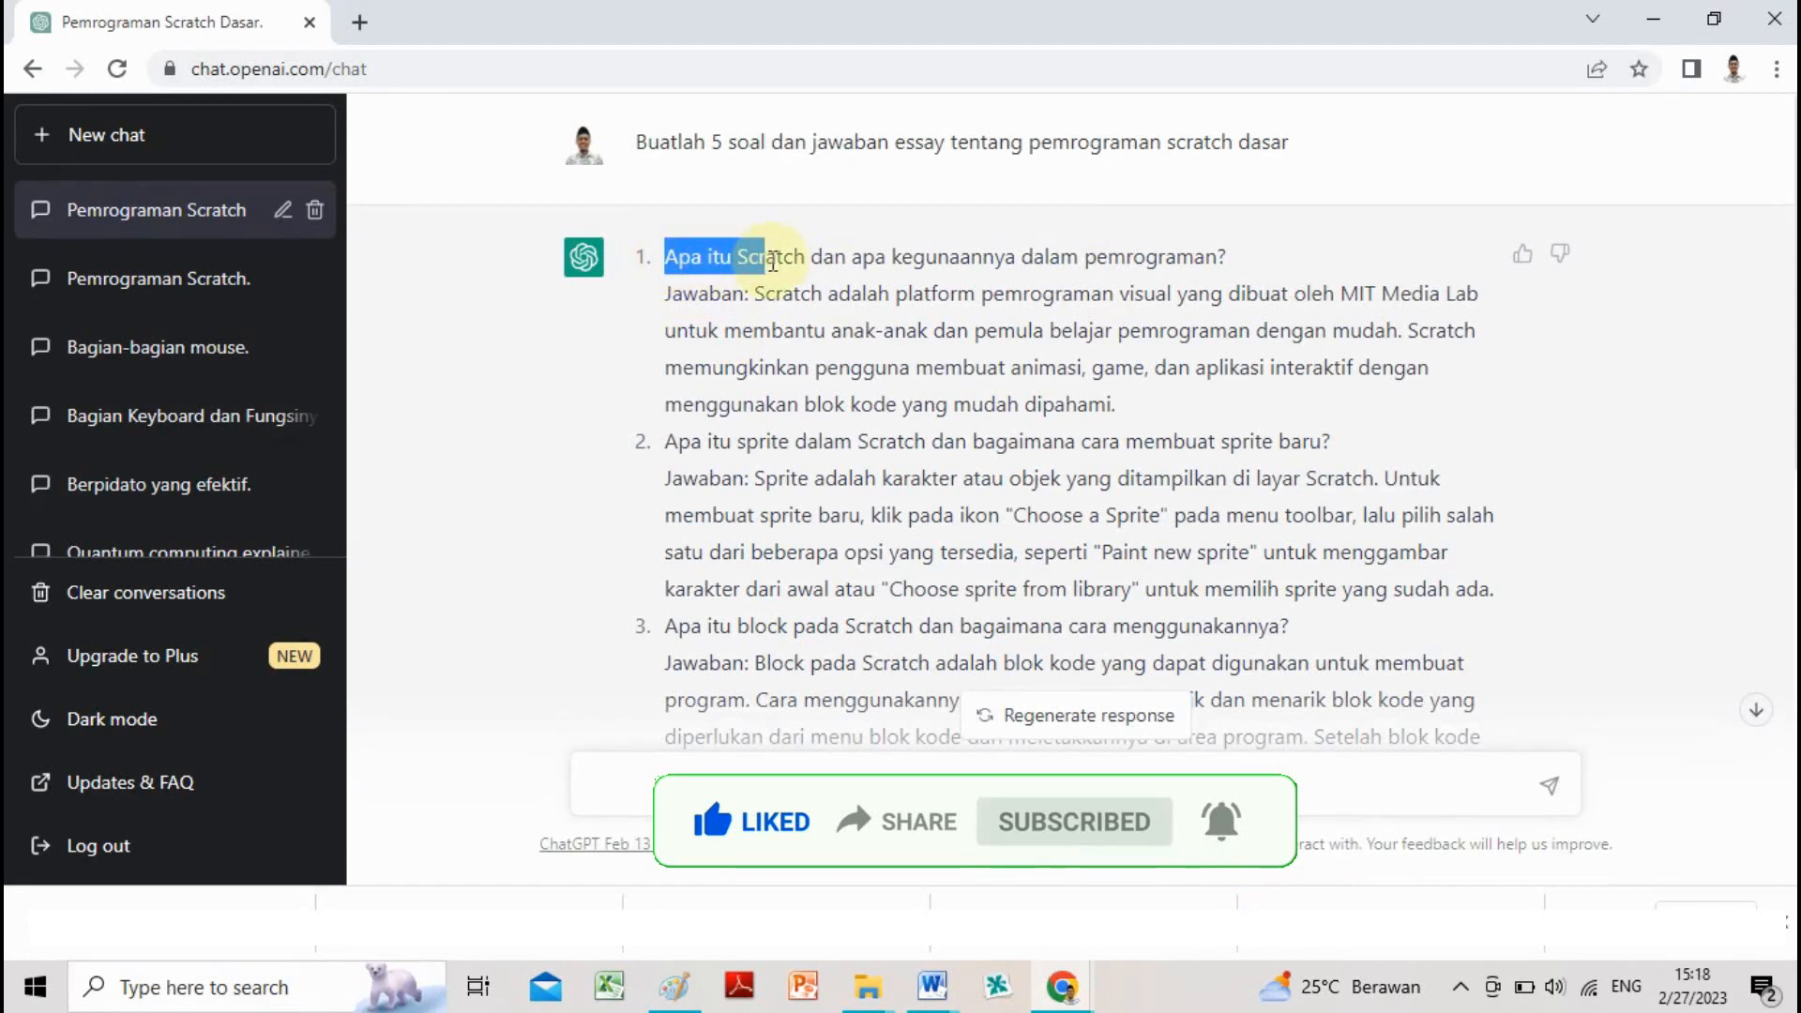
{"action": "left_click", "coordinate": [706, 263]}
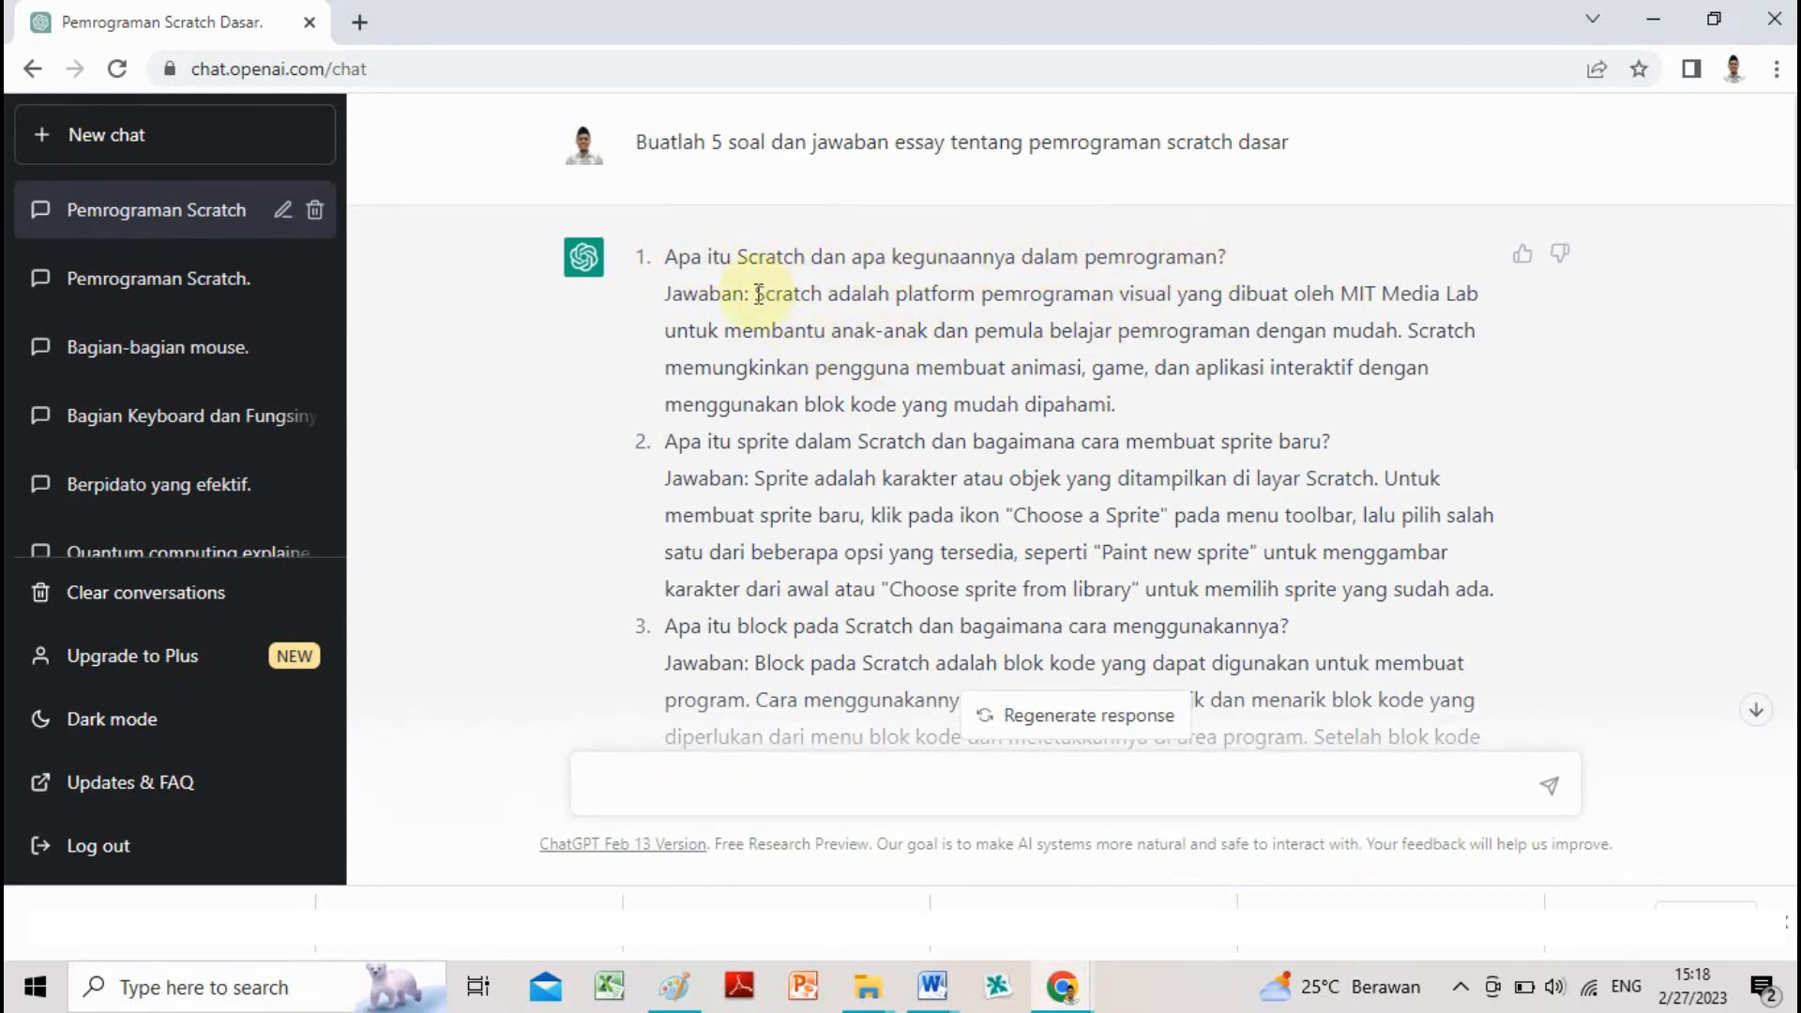
{"action": "left_click_drag", "start_coordinate": [757, 294], "coordinate": [797, 297]}
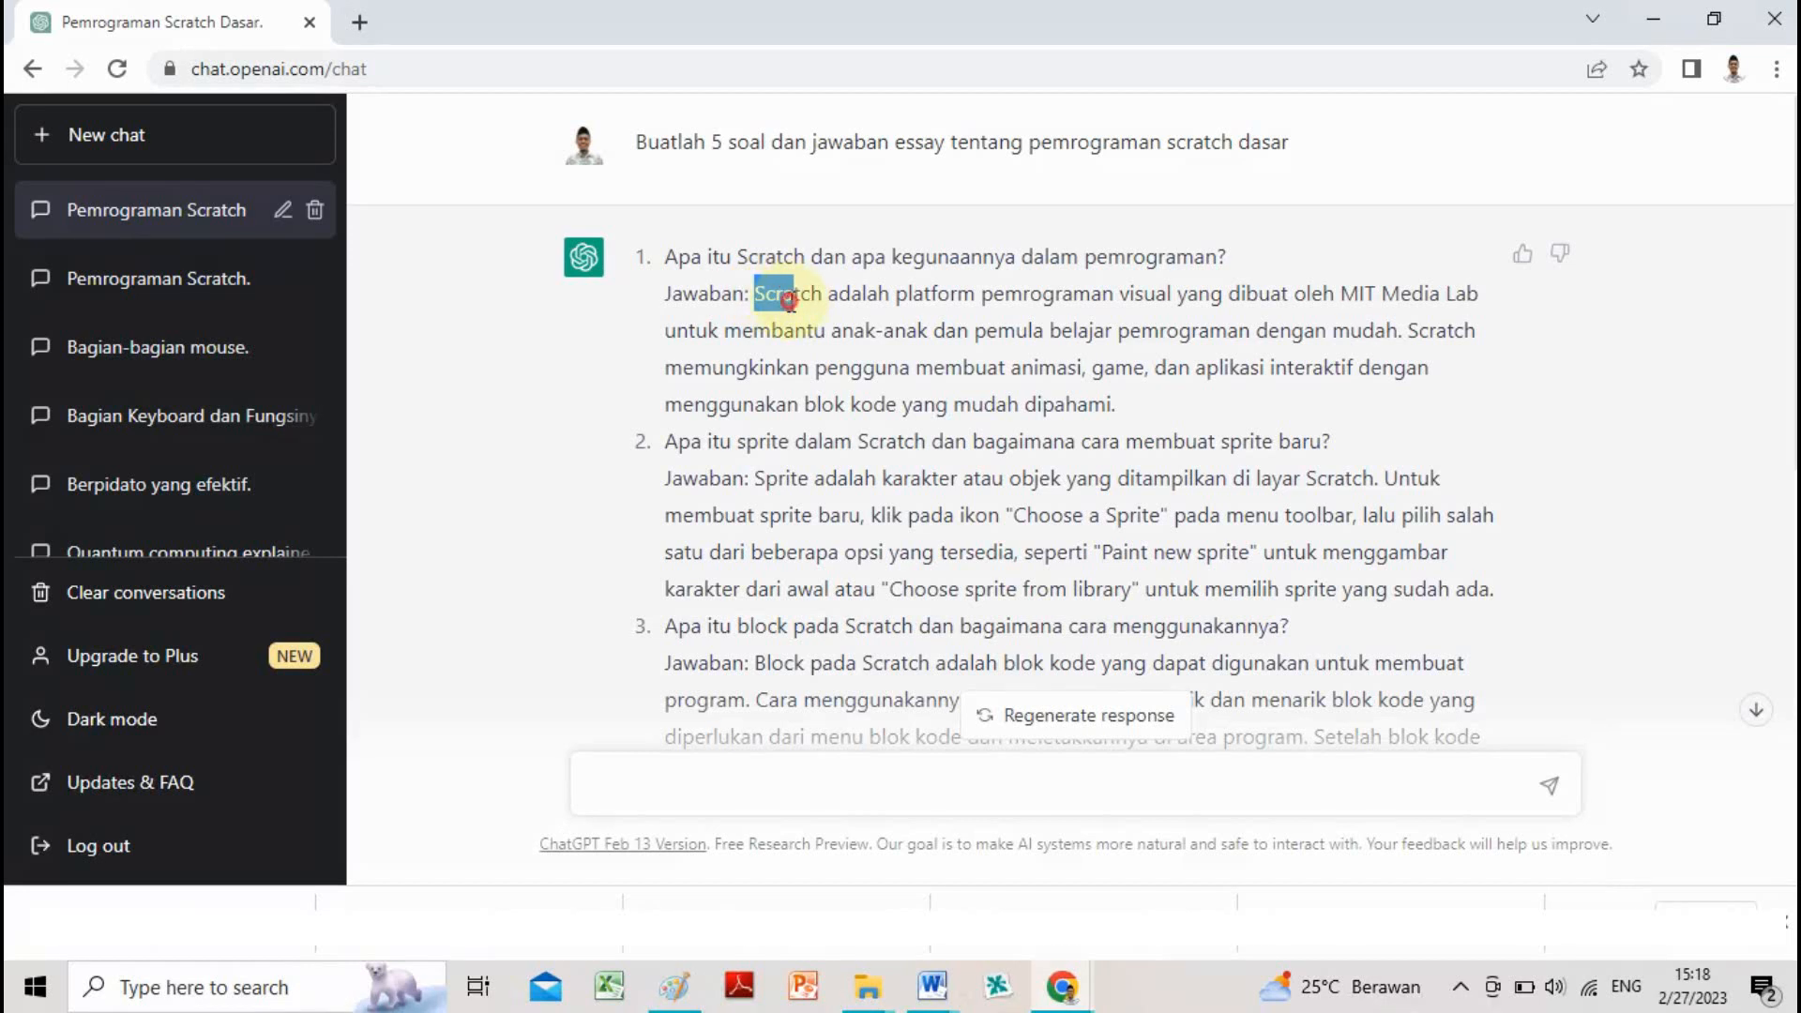
{"action": "left_click", "coordinate": [788, 299]}
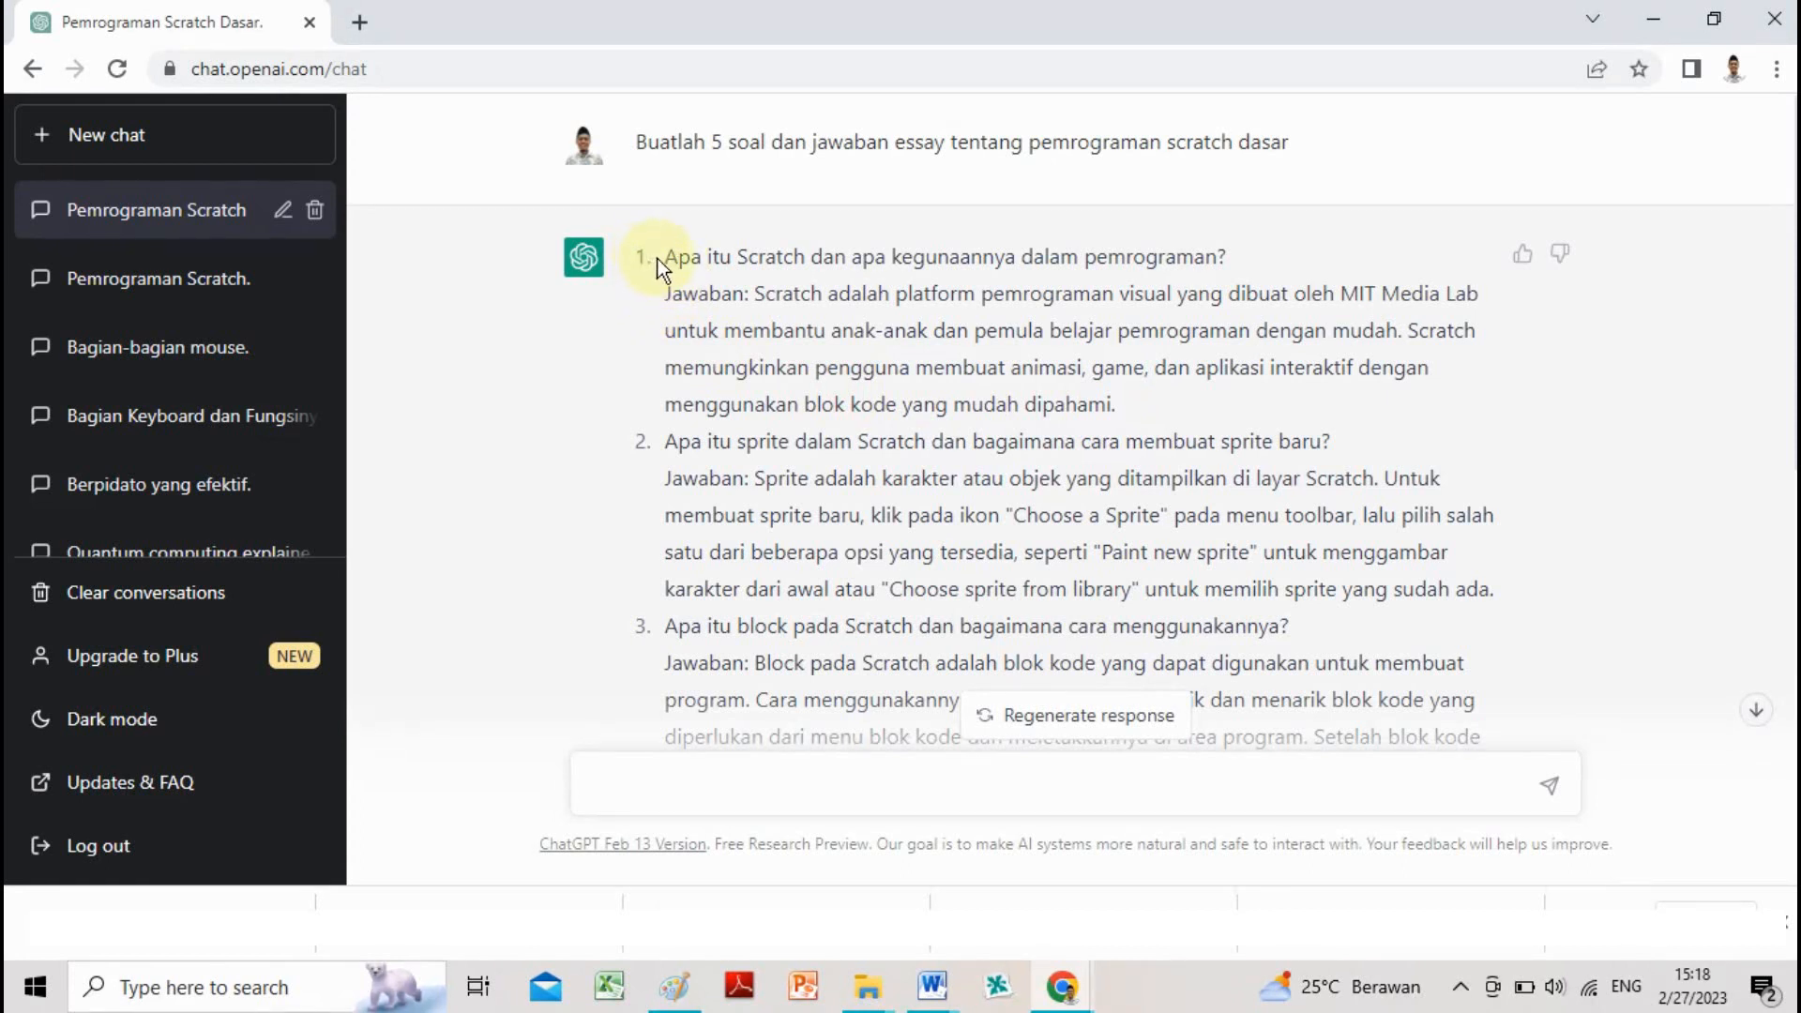
{"action": "left_click_drag", "start_coordinate": [663, 257], "coordinate": [1273, 275]}
{"action": "left_click_drag", "start_coordinate": [670, 297], "coordinate": [1131, 408]}
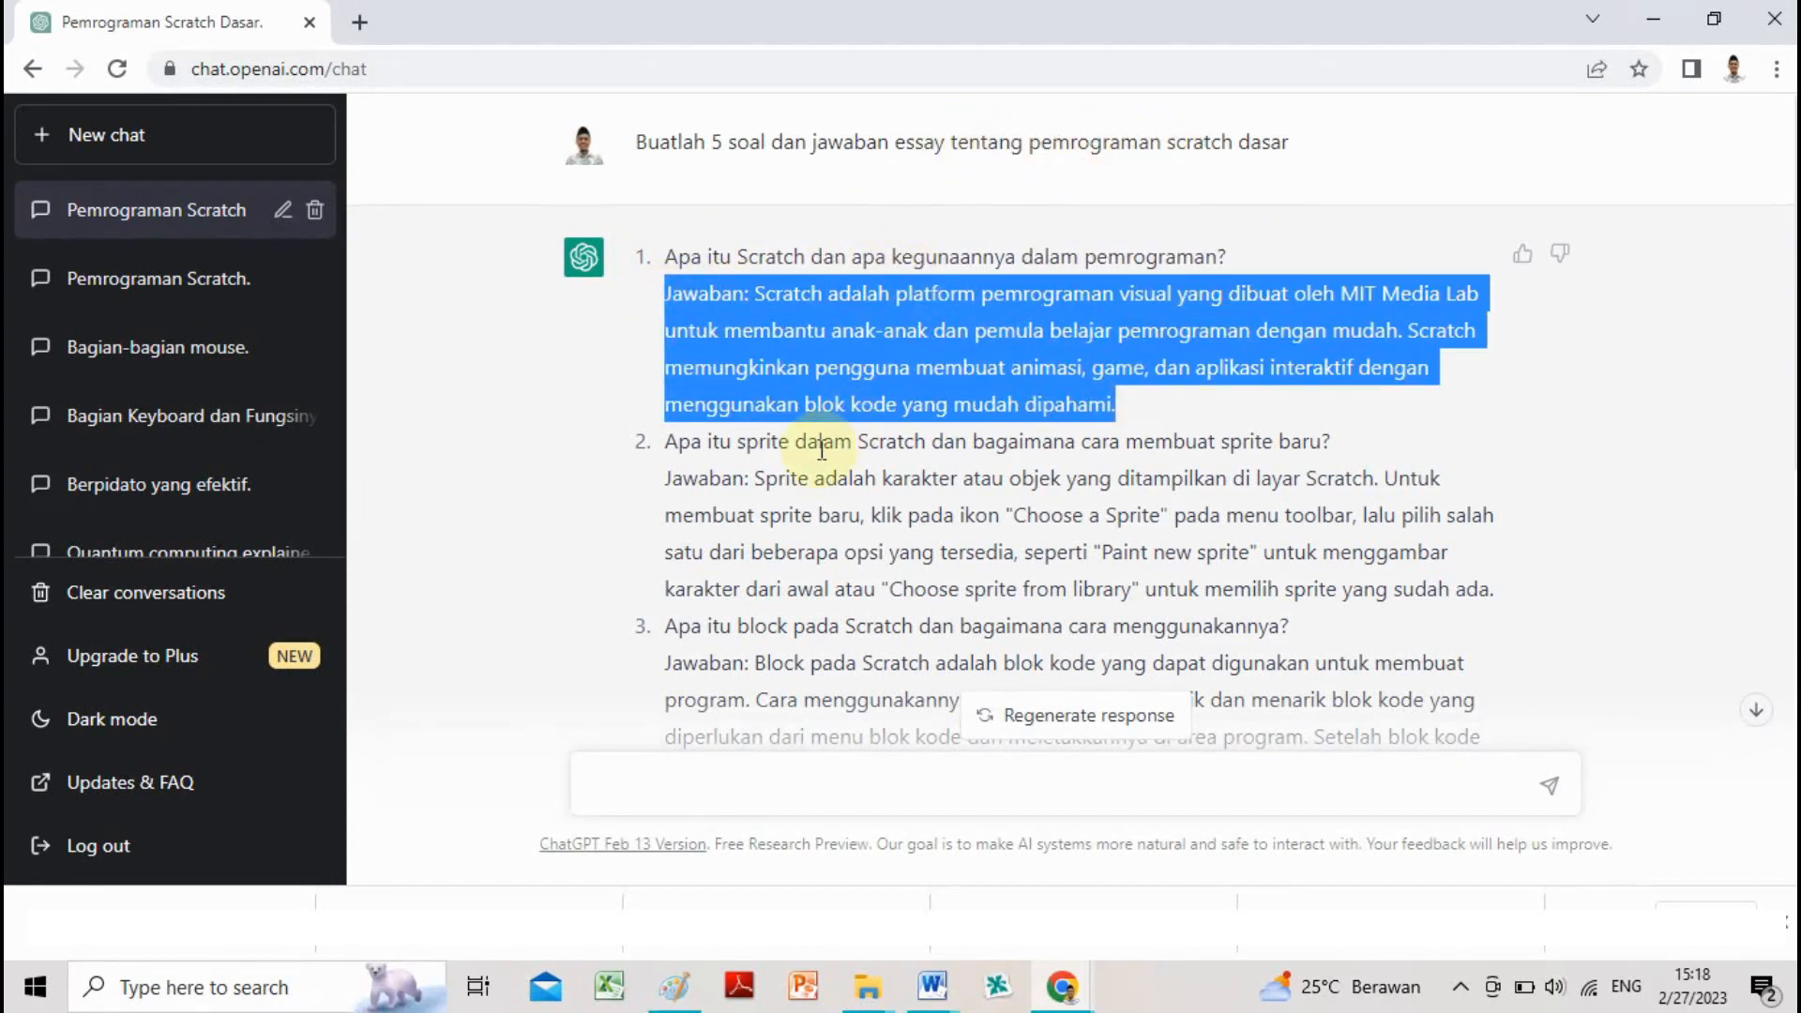
{"action": "left_click_drag", "start_coordinate": [668, 442], "coordinate": [790, 446]}
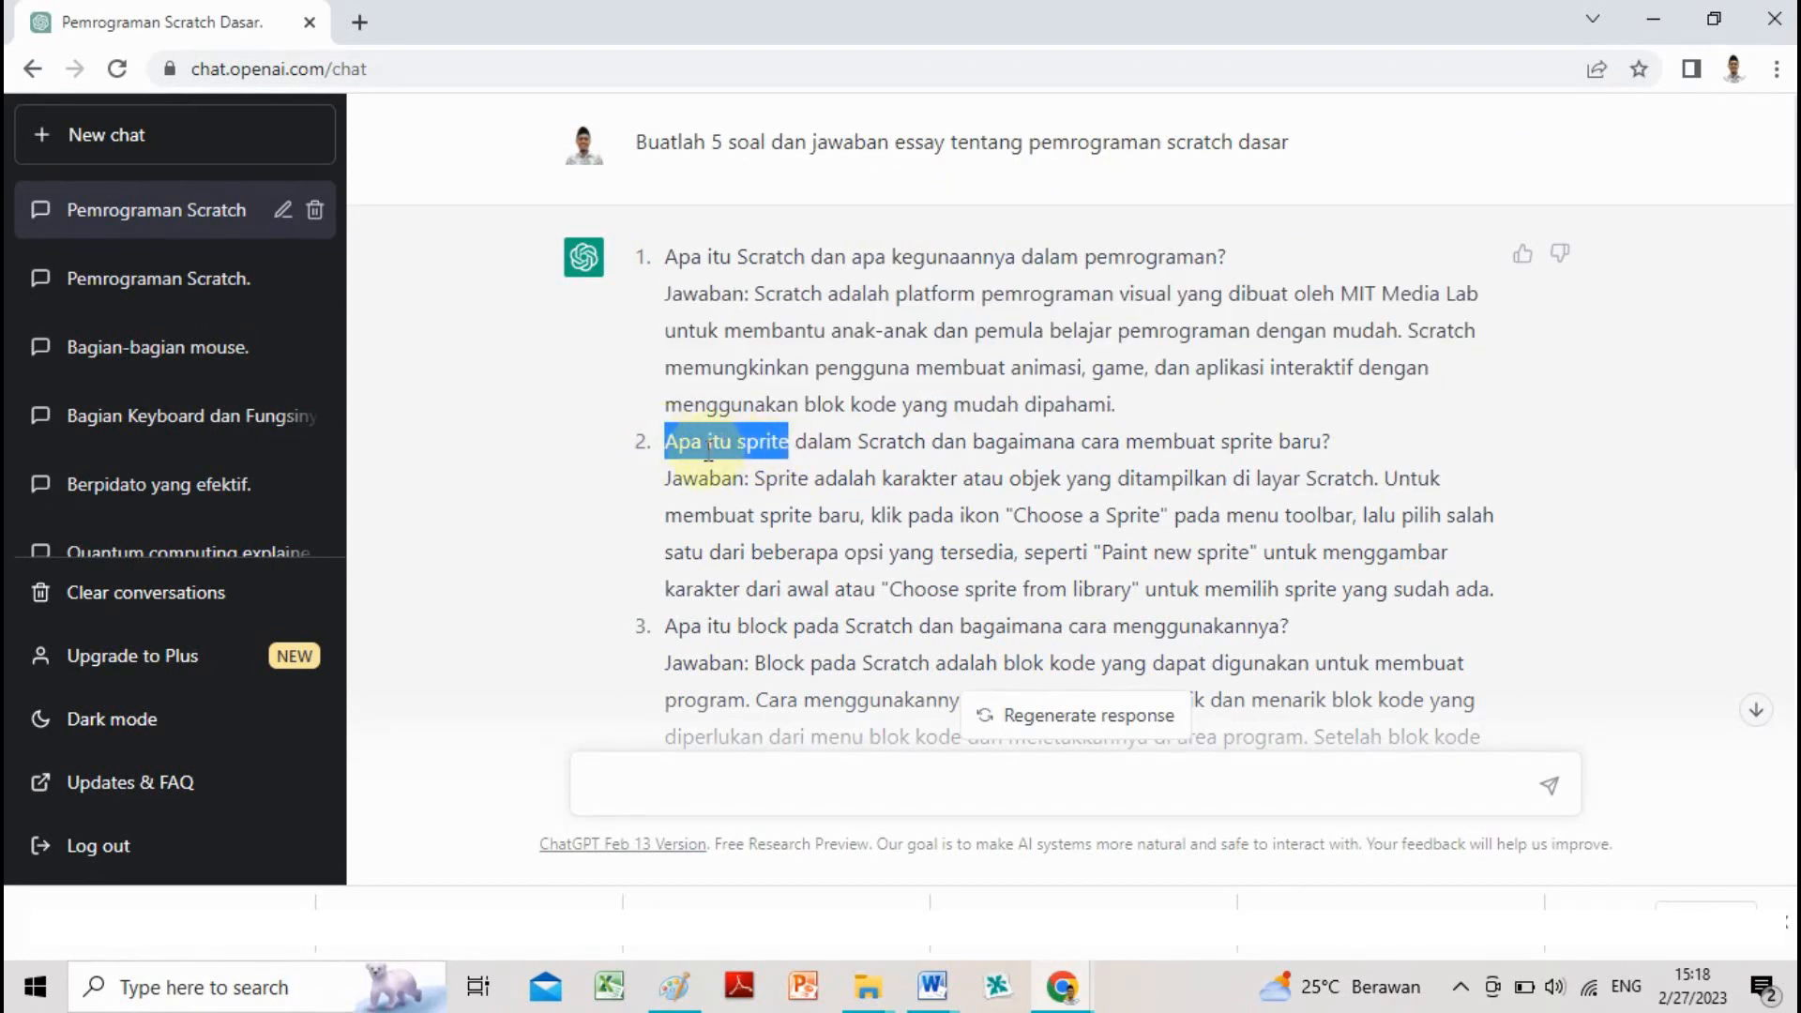
{"action": "left_click", "coordinate": [668, 449]}
{"action": "left_click_drag", "start_coordinate": [666, 478], "coordinate": [1319, 606]}
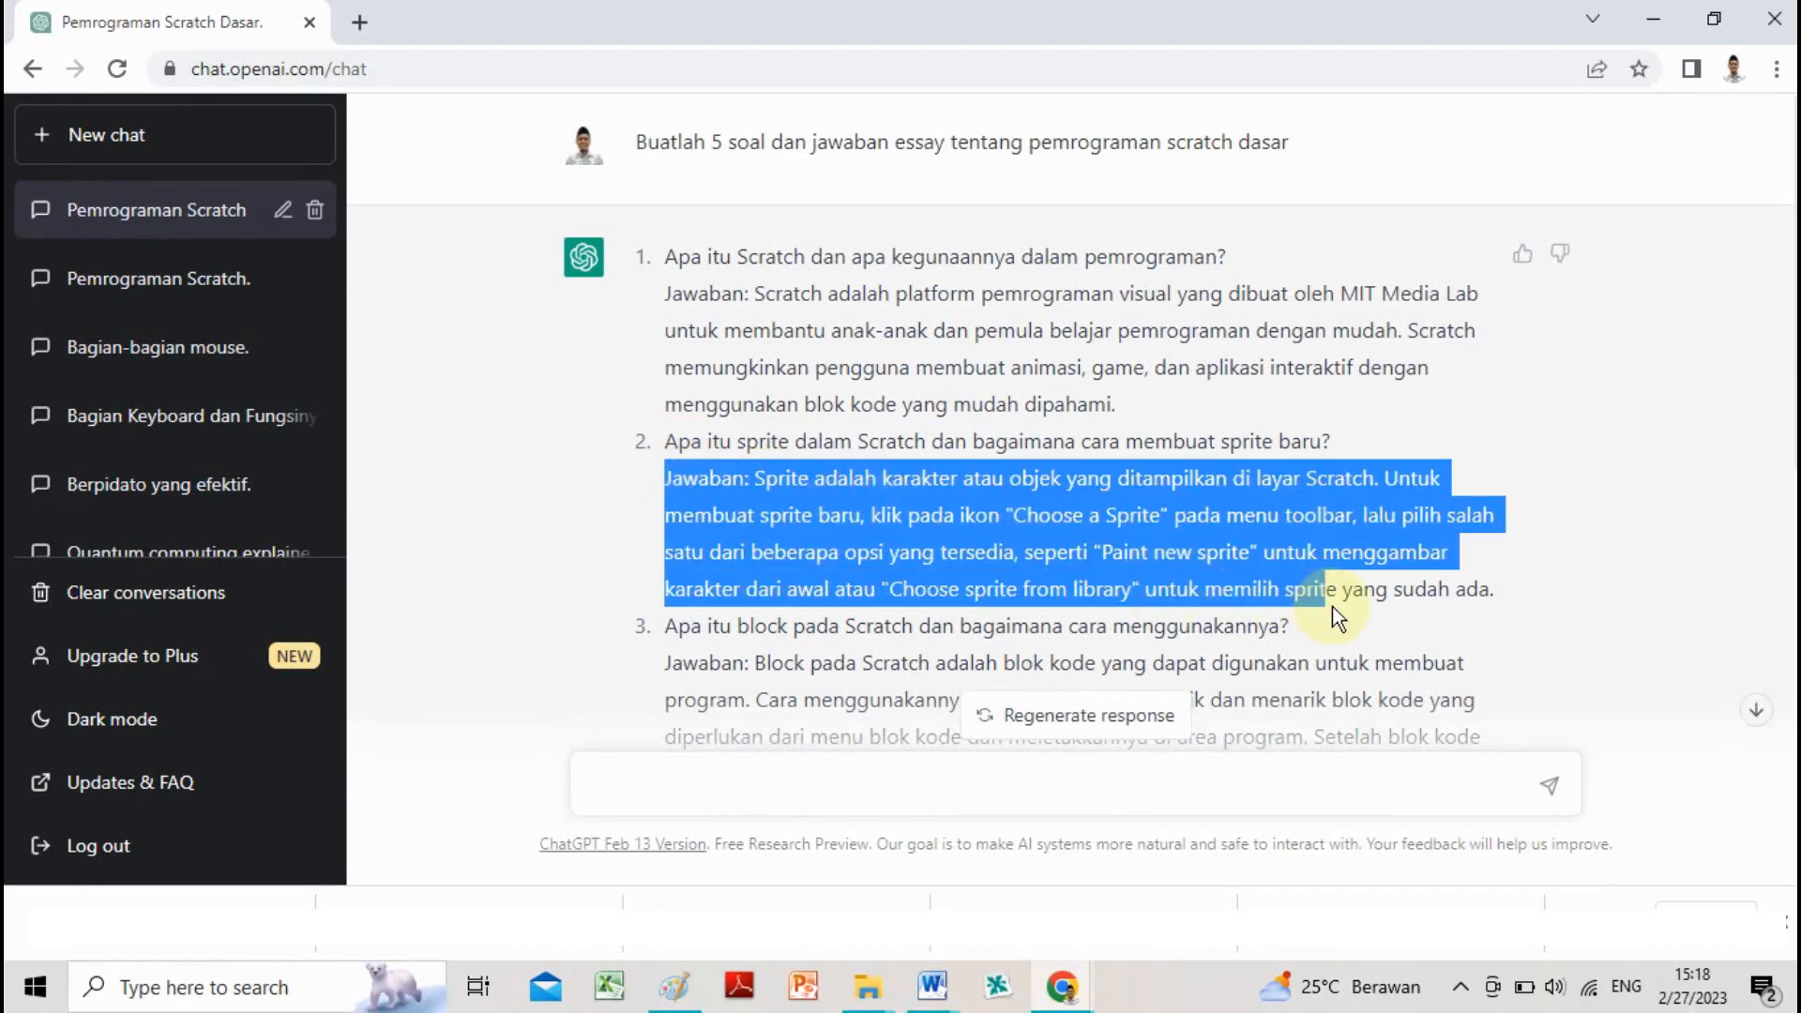
Step: Examine essay questions three to five and their answers, then return to the start of the response
{"action": "scroll", "coordinate": [1325, 606], "scroll_direction": "down", "scroll_amount": 3}
{"action": "left_click_drag", "start_coordinate": [681, 371], "coordinate": [847, 400]}
{"action": "left_click_drag", "start_coordinate": [668, 585], "coordinate": [812, 597]}
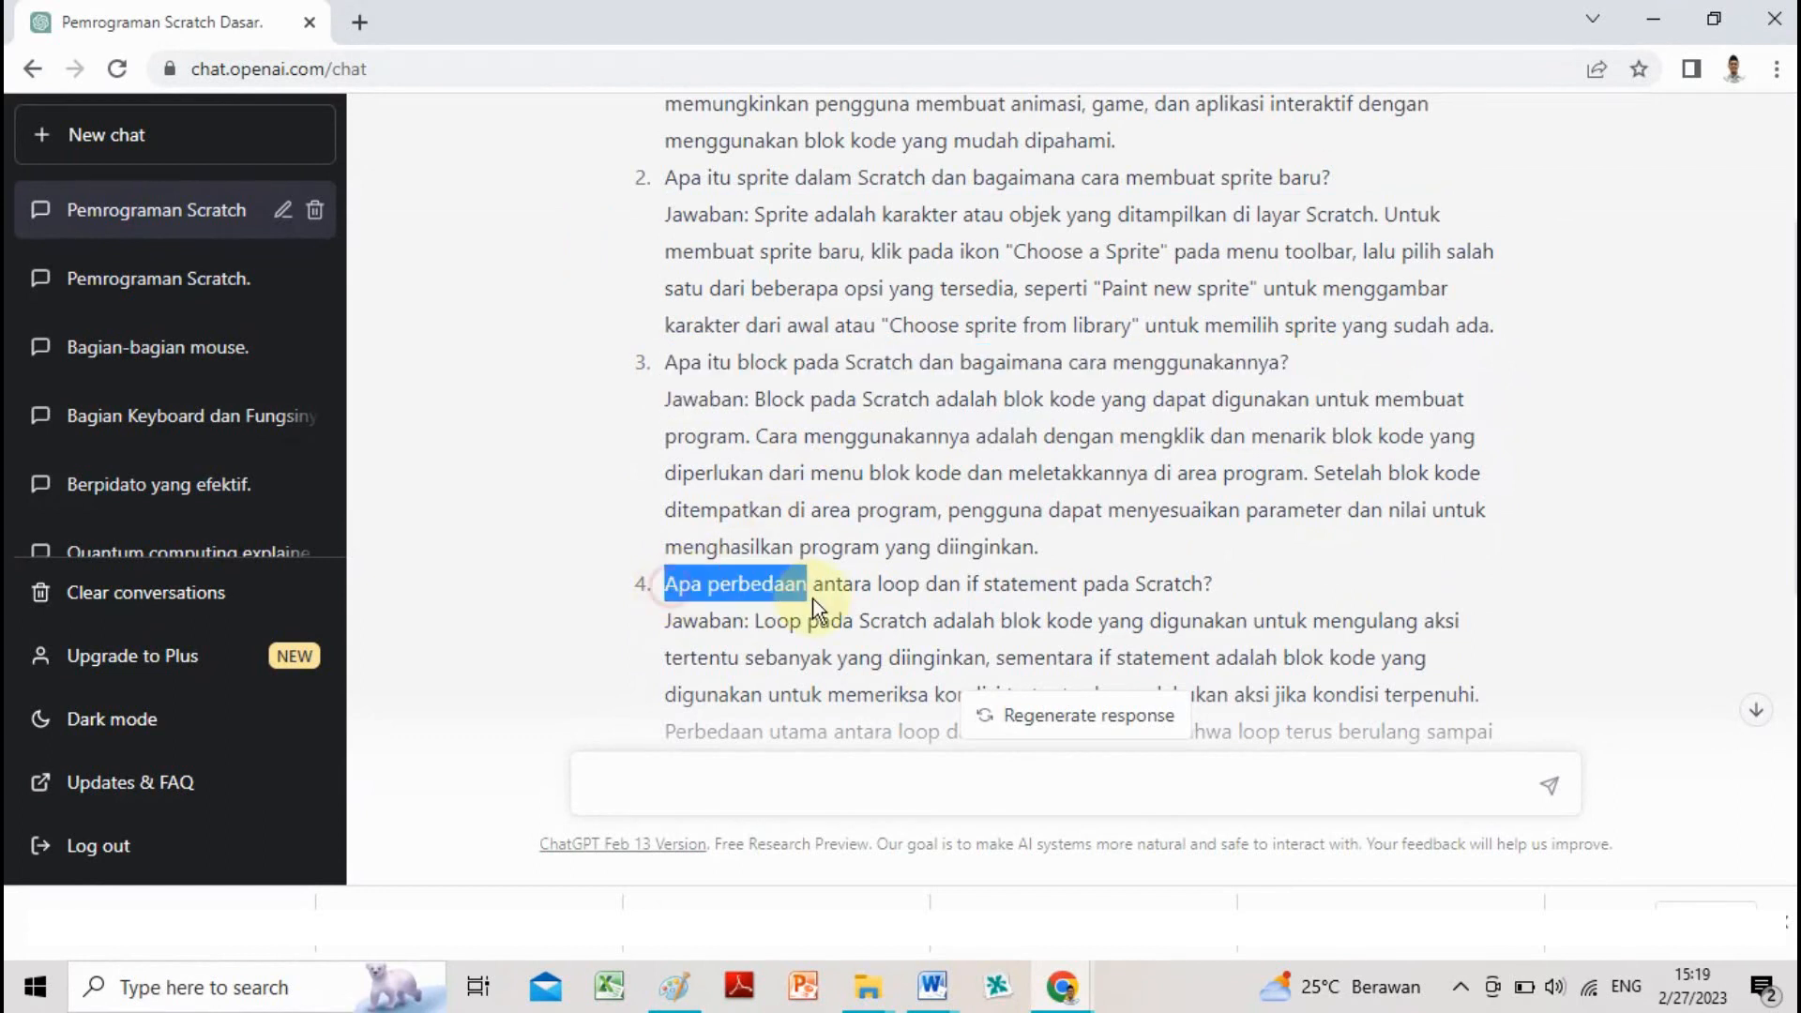
{"action": "scroll", "coordinate": [825, 605], "scroll_direction": "down", "scroll_amount": 6}
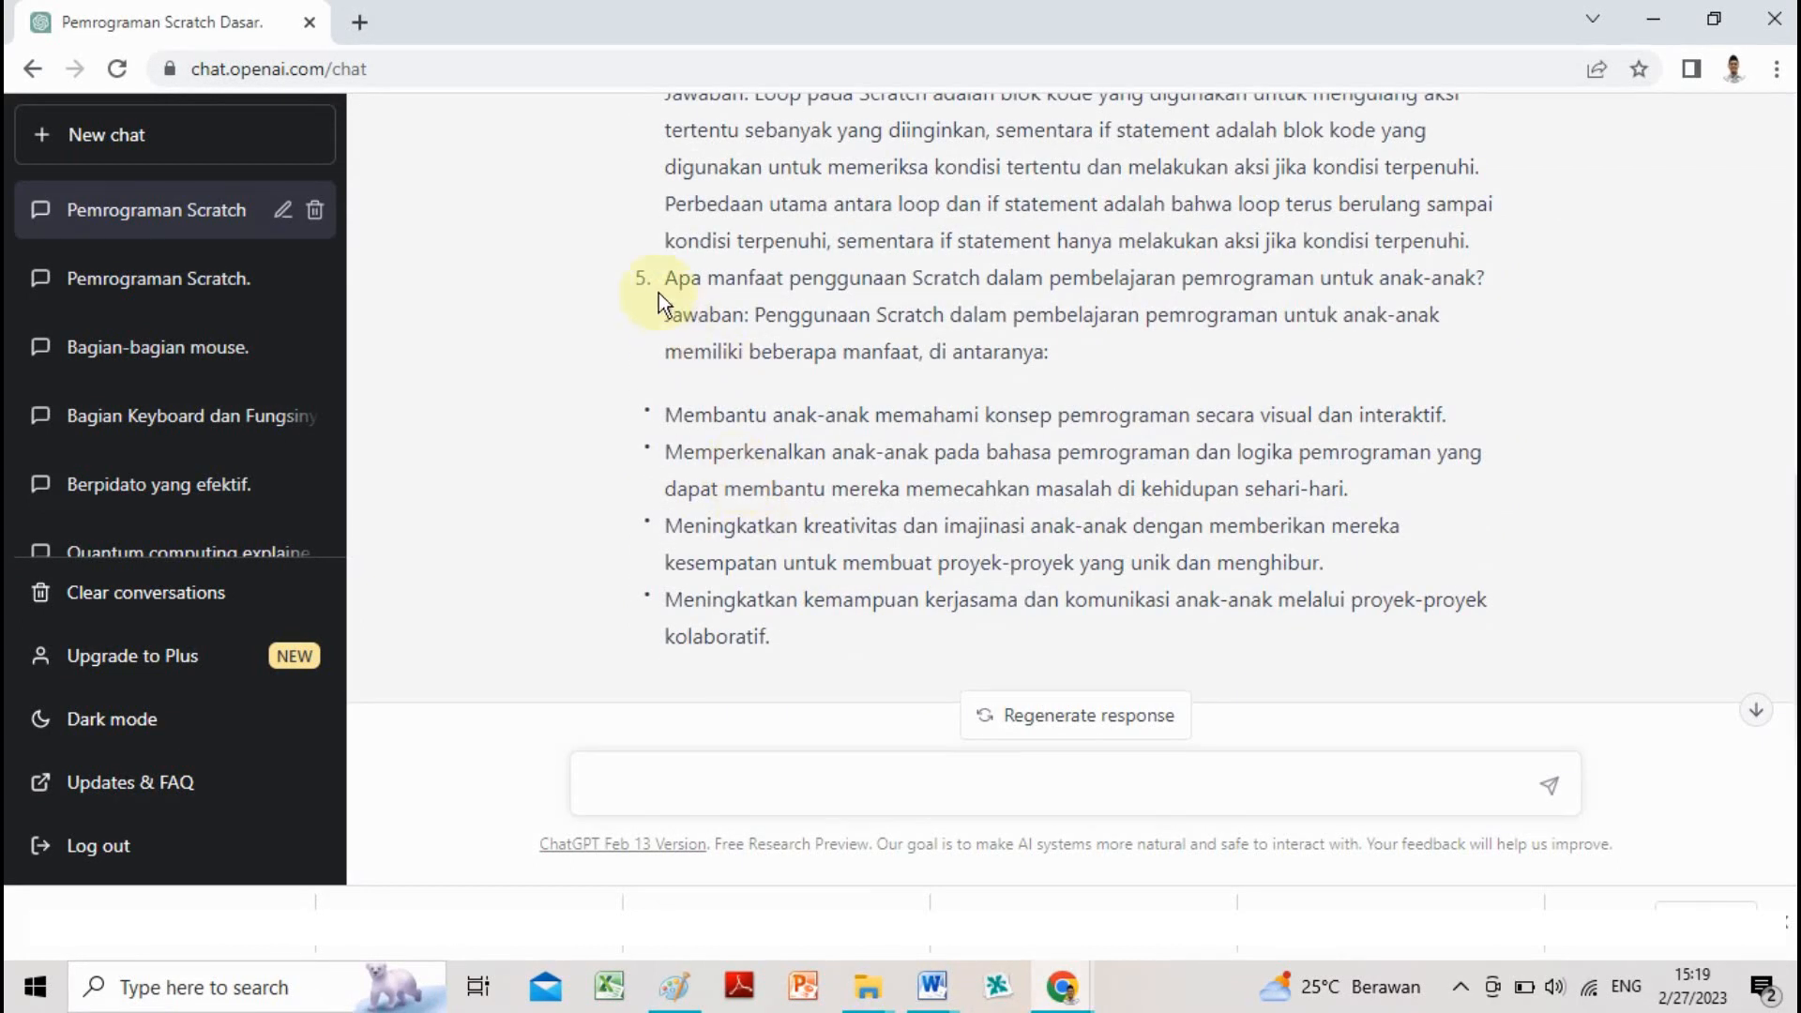
{"action": "left_click_drag", "start_coordinate": [668, 279], "coordinate": [972, 318]}
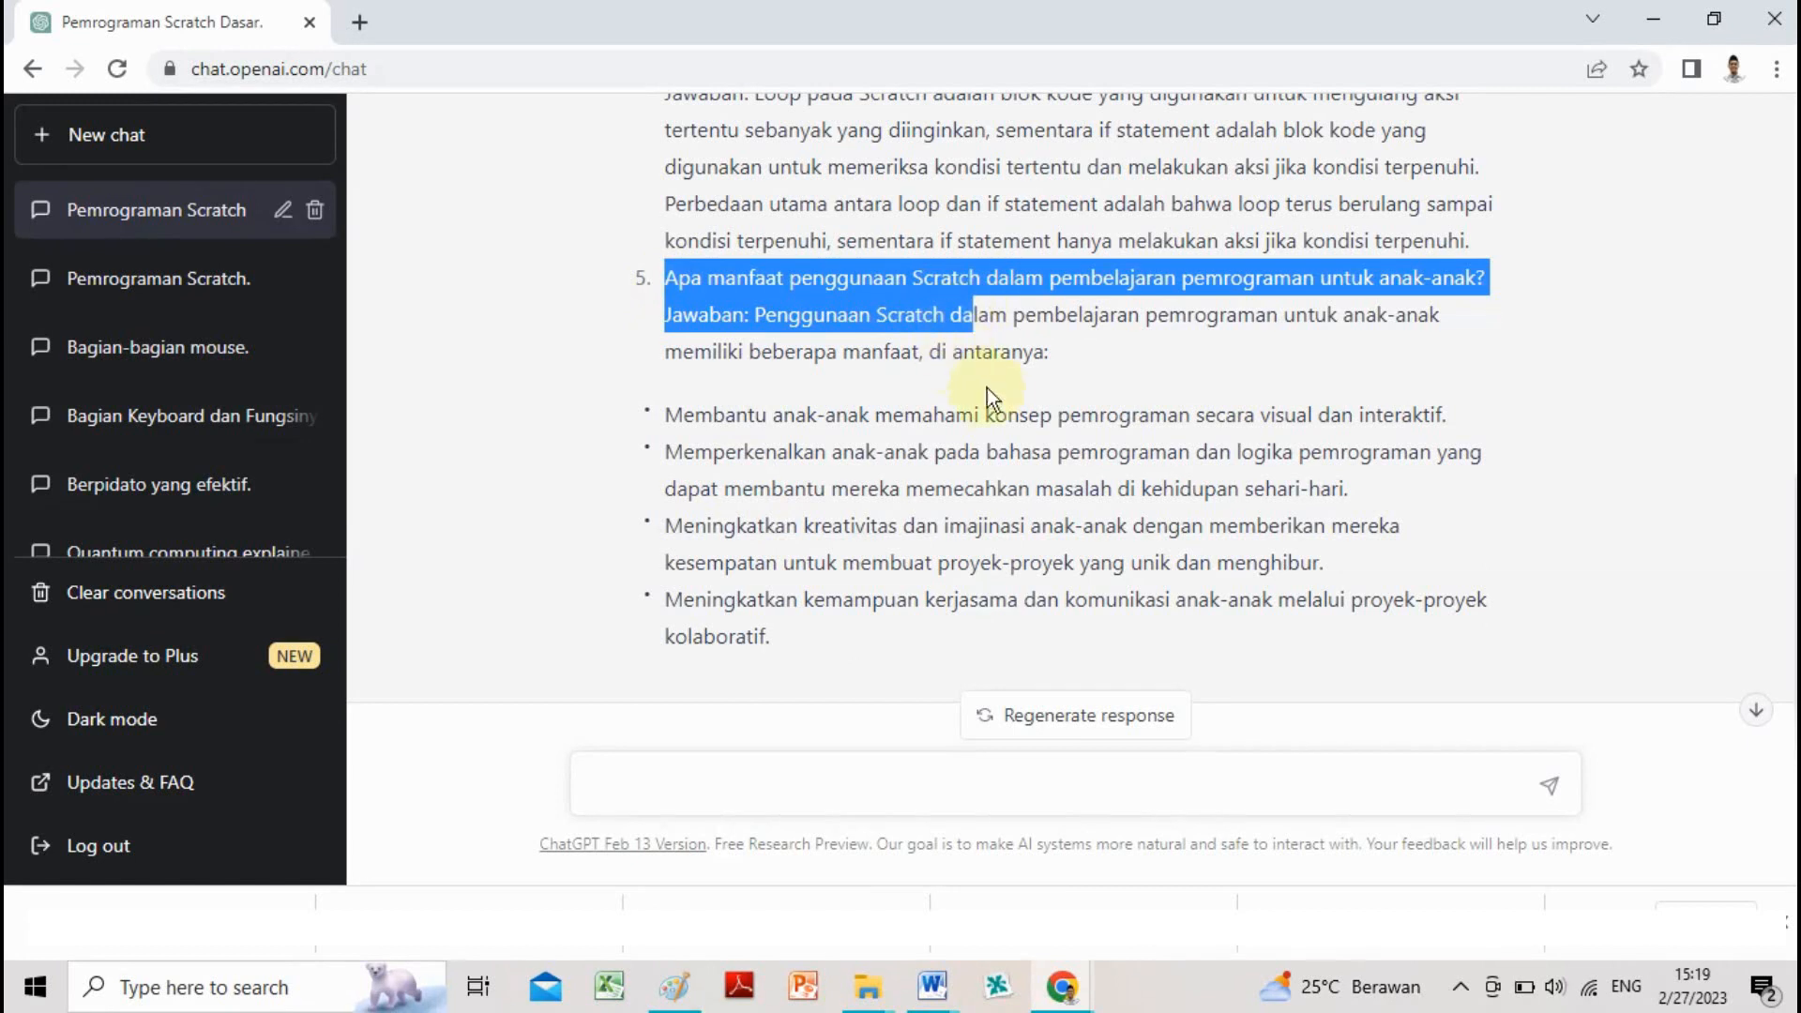
{"action": "left_click", "coordinate": [686, 286]}
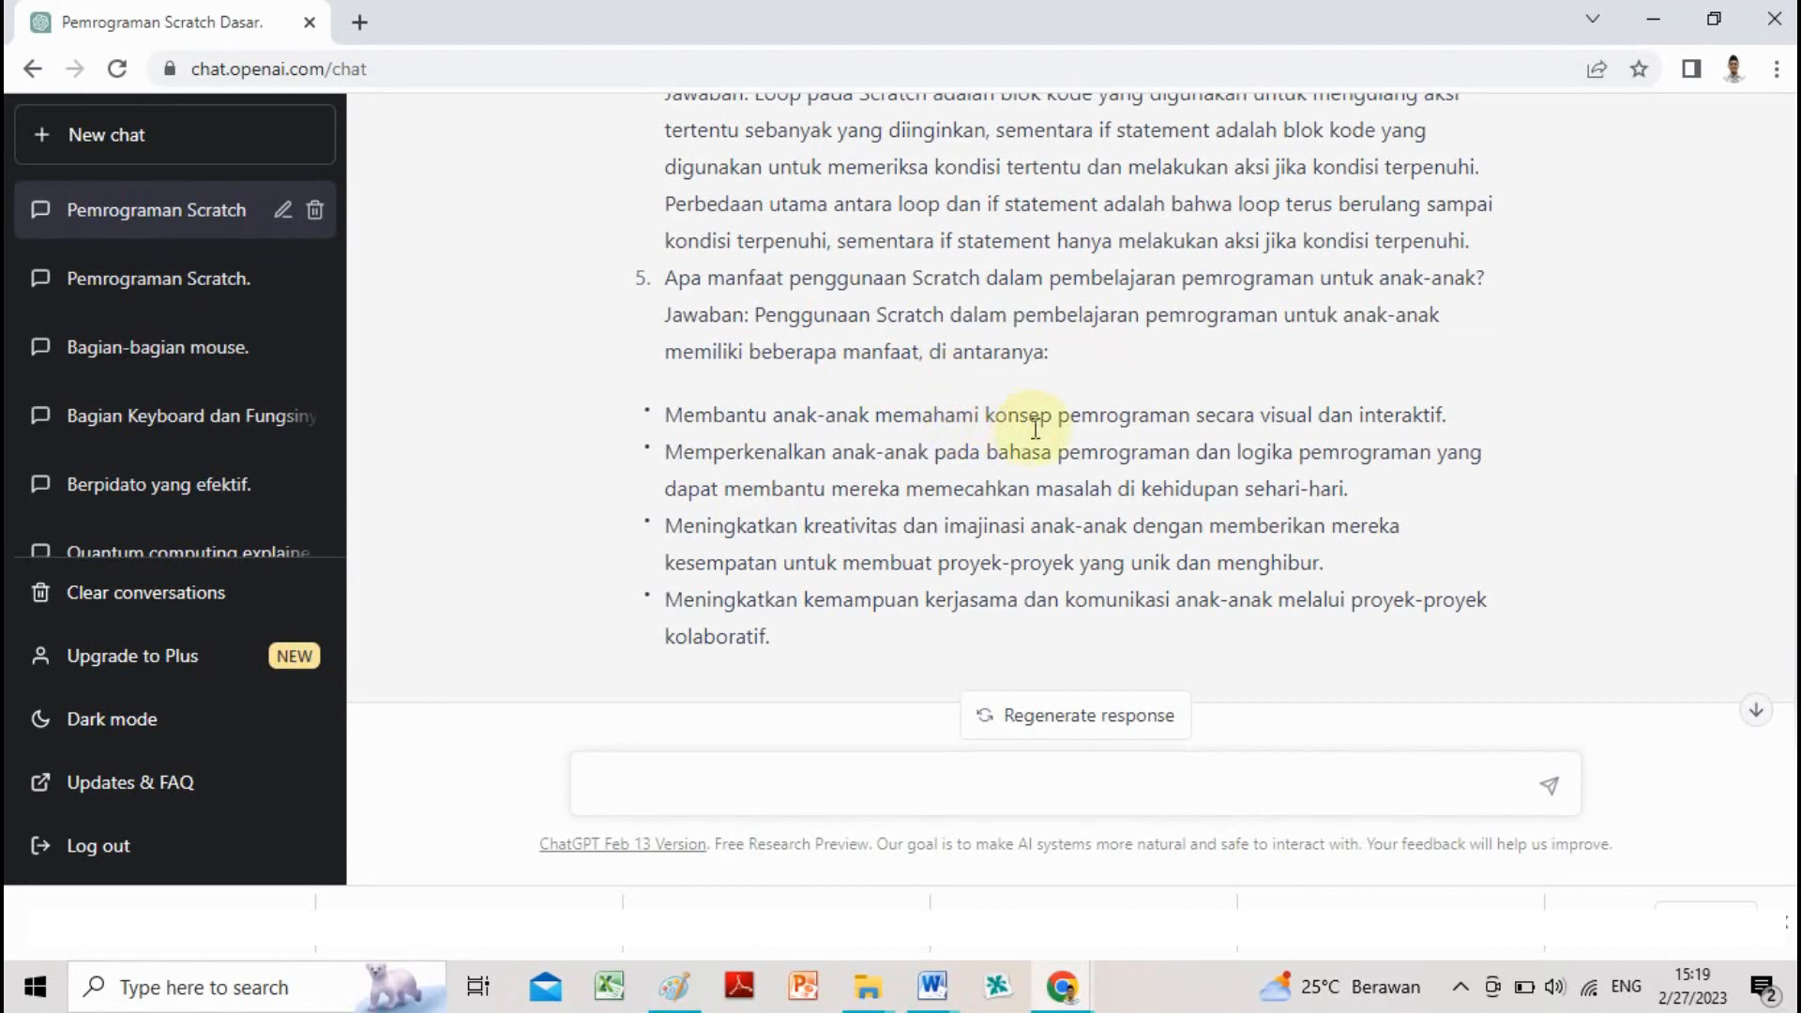
{"action": "scroll", "coordinate": [1051, 436], "scroll_direction": "down", "scroll_amount": 1}
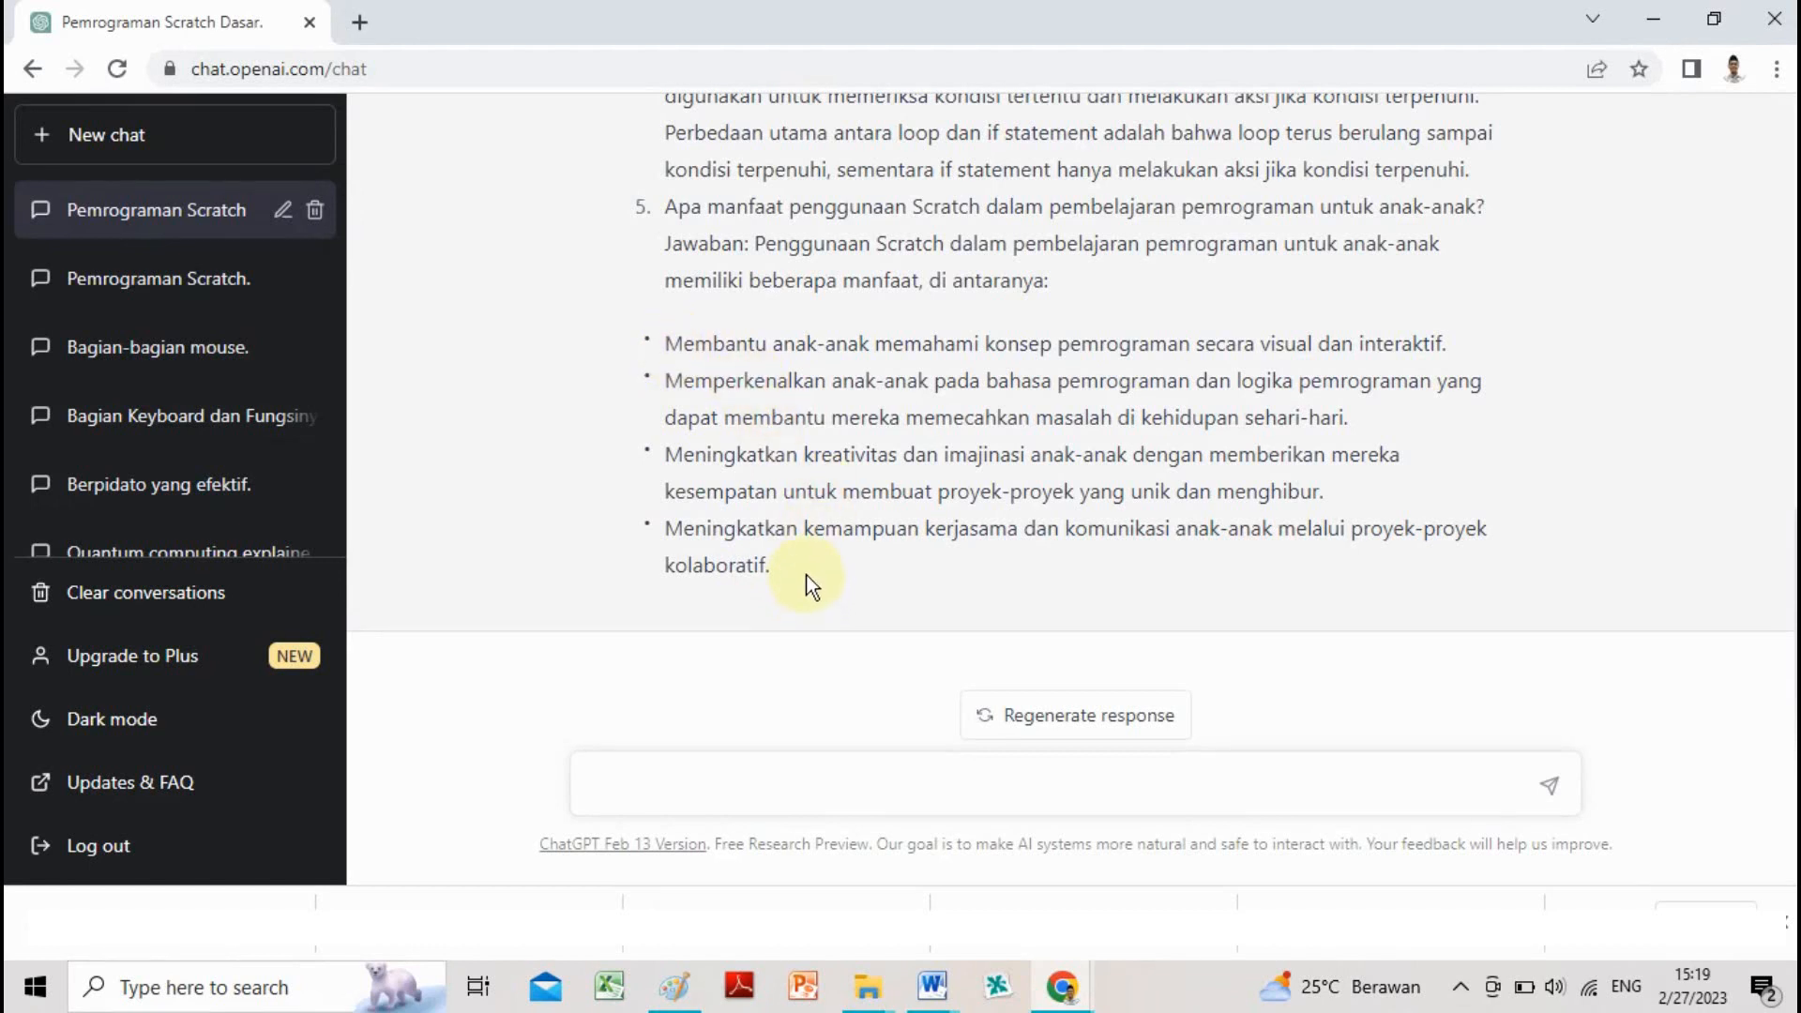
{"action": "scroll", "coordinate": [801, 566], "scroll_direction": "up", "scroll_amount": 10}
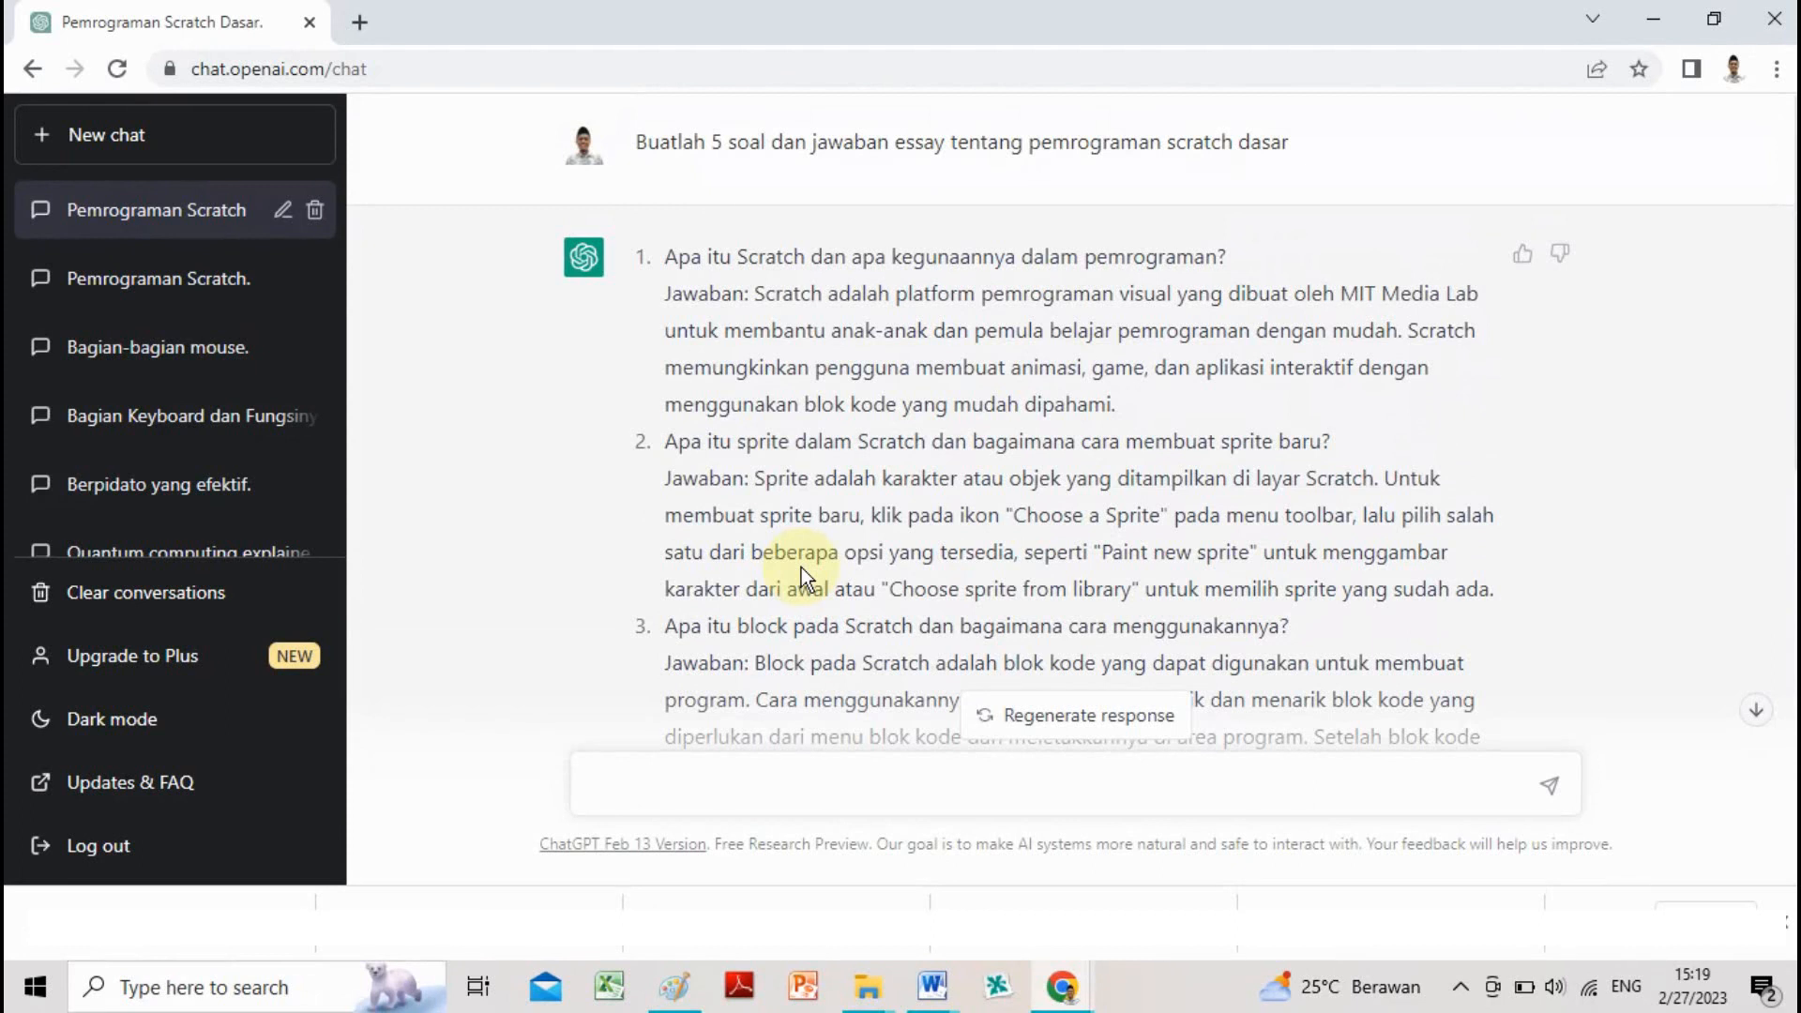
Step: Submit the follow-up prompt "Buatlah 5 soal dan jawaban pilihan ganda tentang pemrograman scratch dasar" in the same chat
{"action": "left_click", "coordinate": [830, 774]}
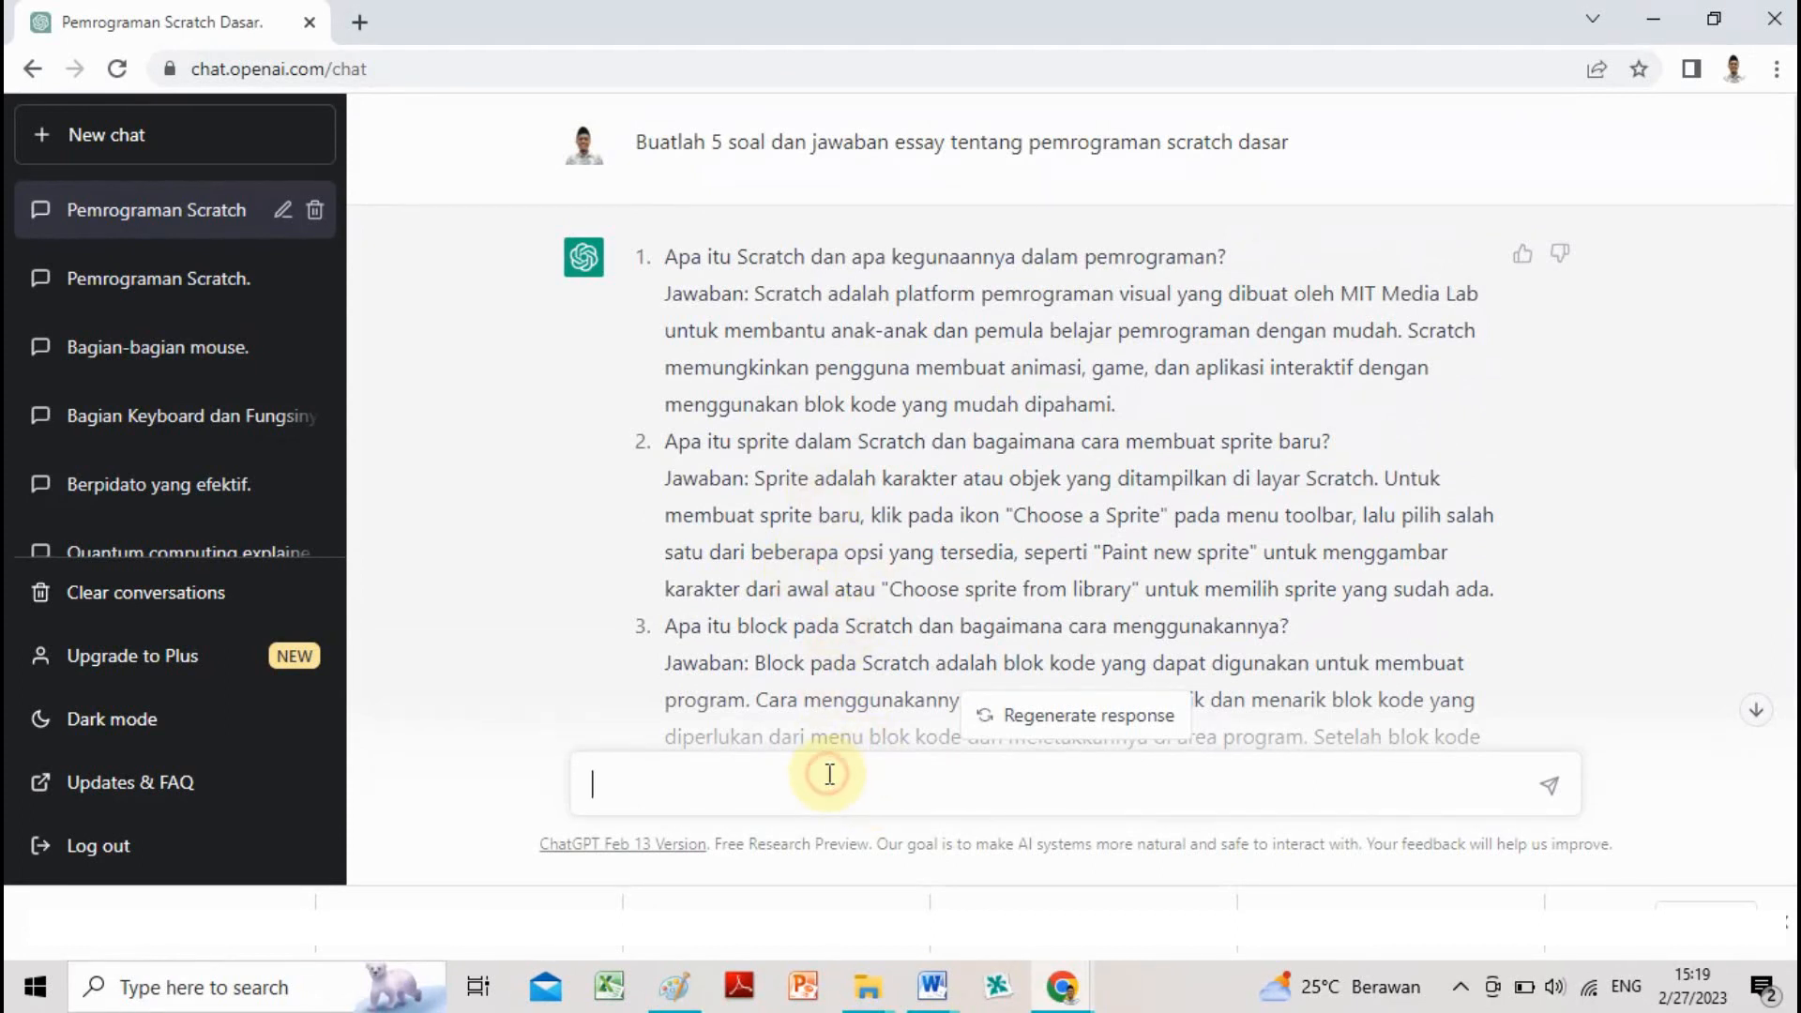
{"action": "type", "text": "Buatlah "}
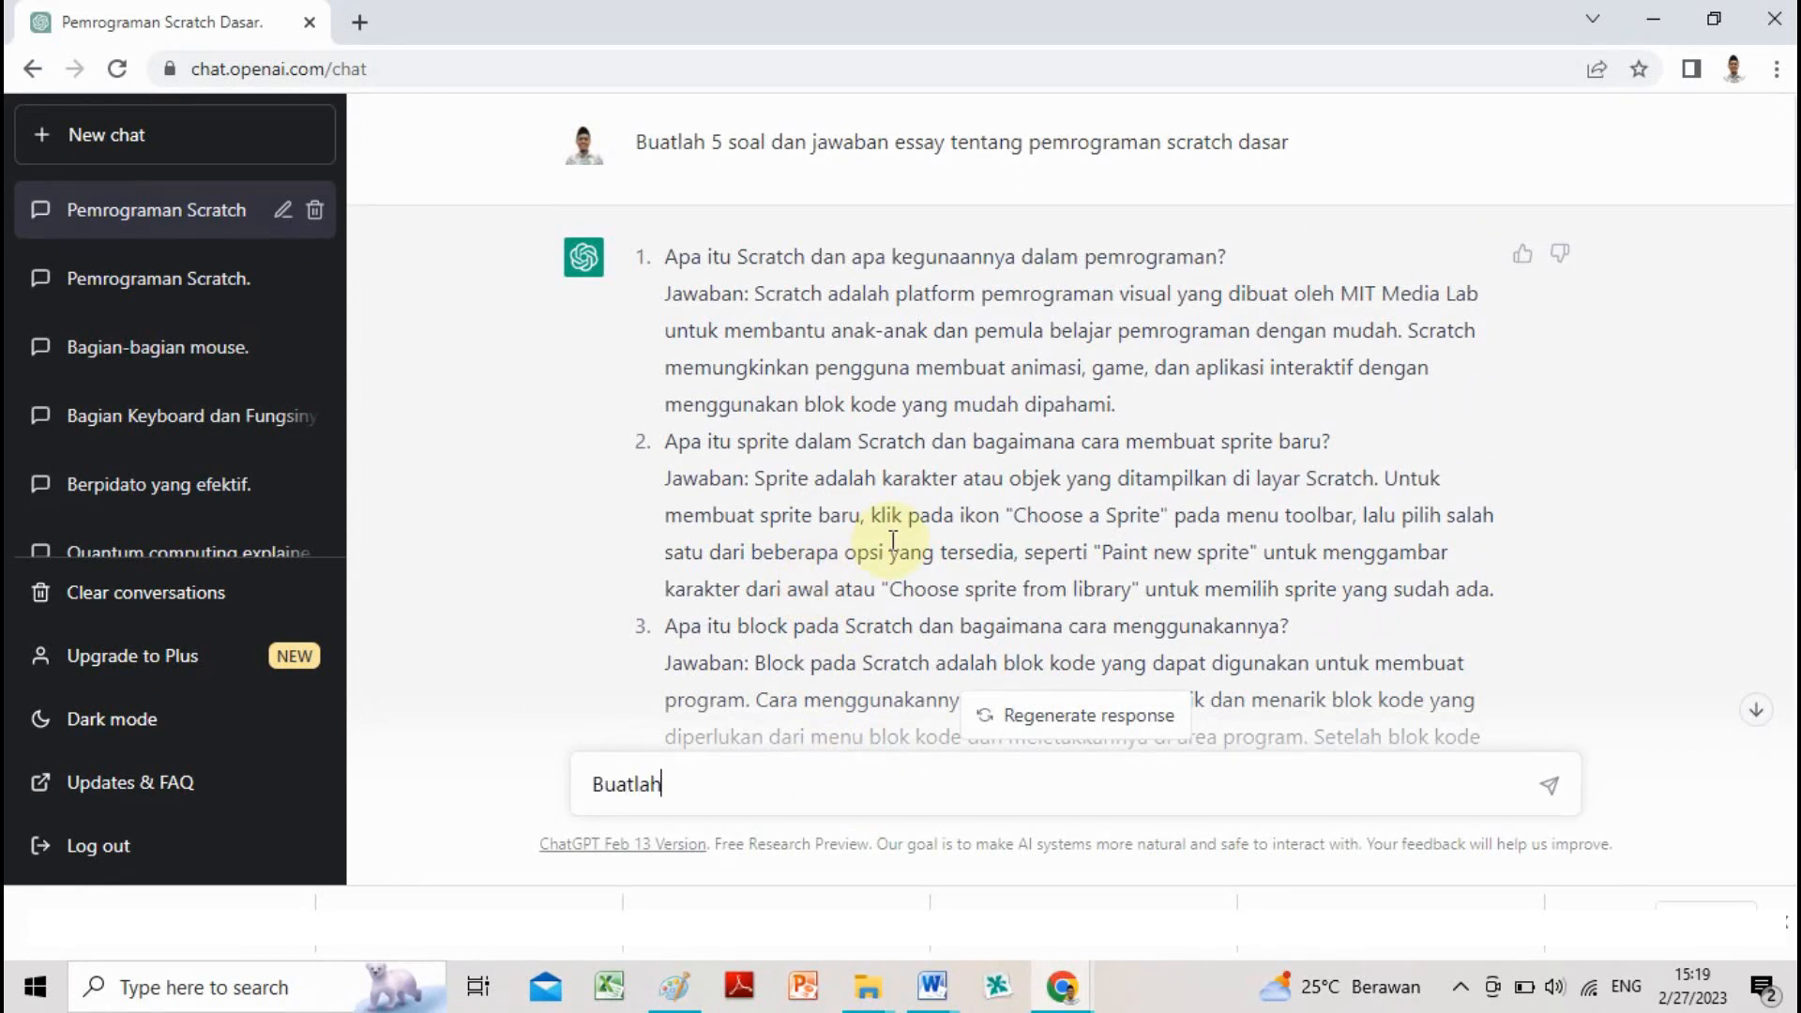
{"action": "type", "text": "5 soal dan jawaban"}
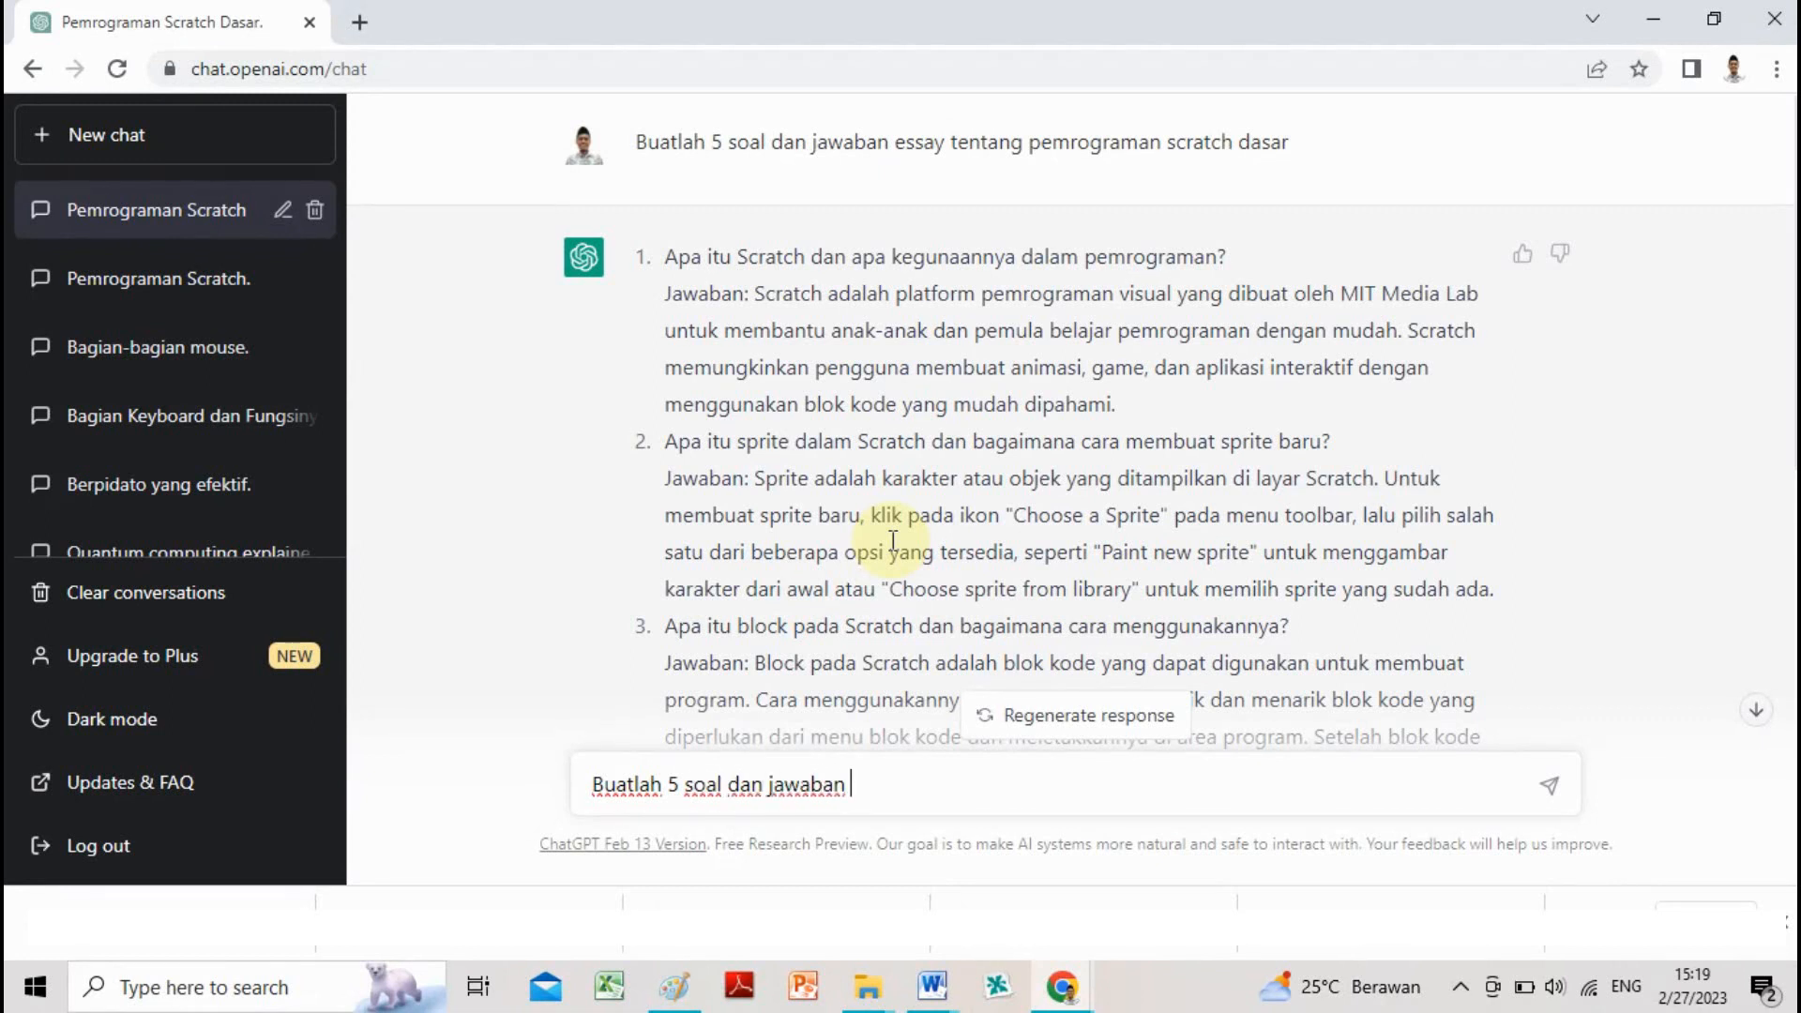
{"action": "type", "text": " pilihan ganda"}
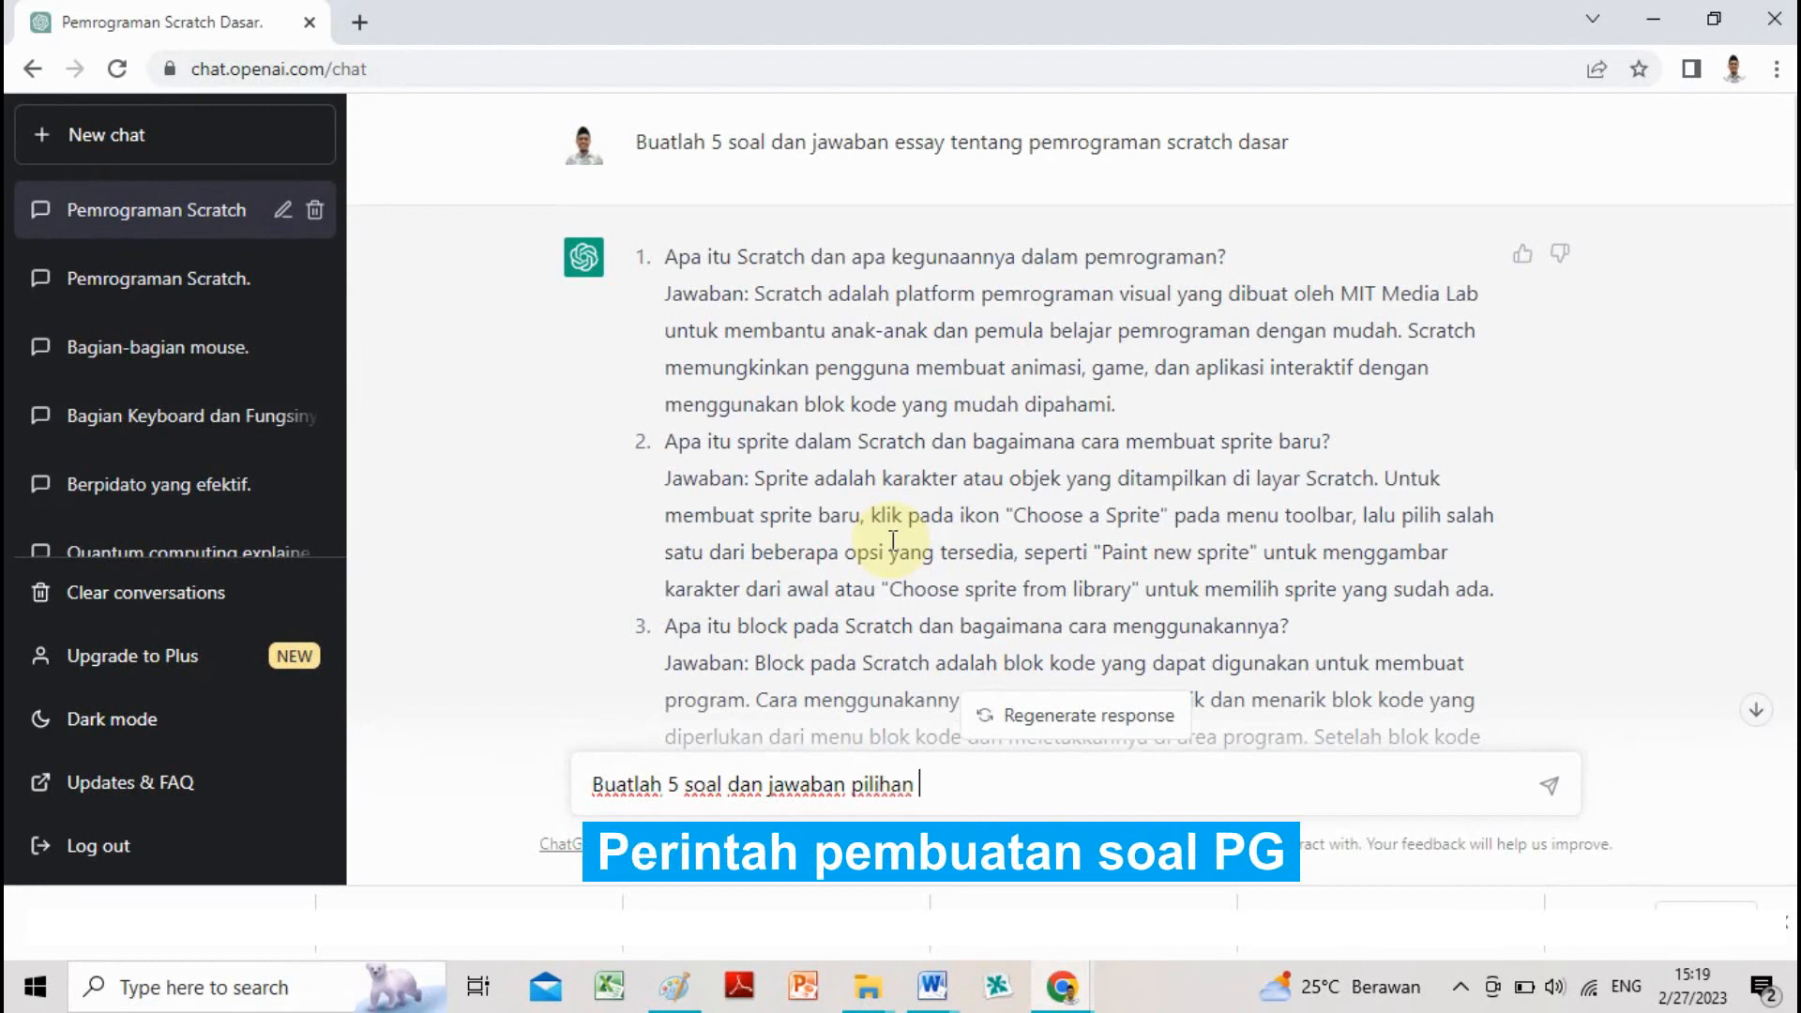
{"action": "type", "text": " tent"}
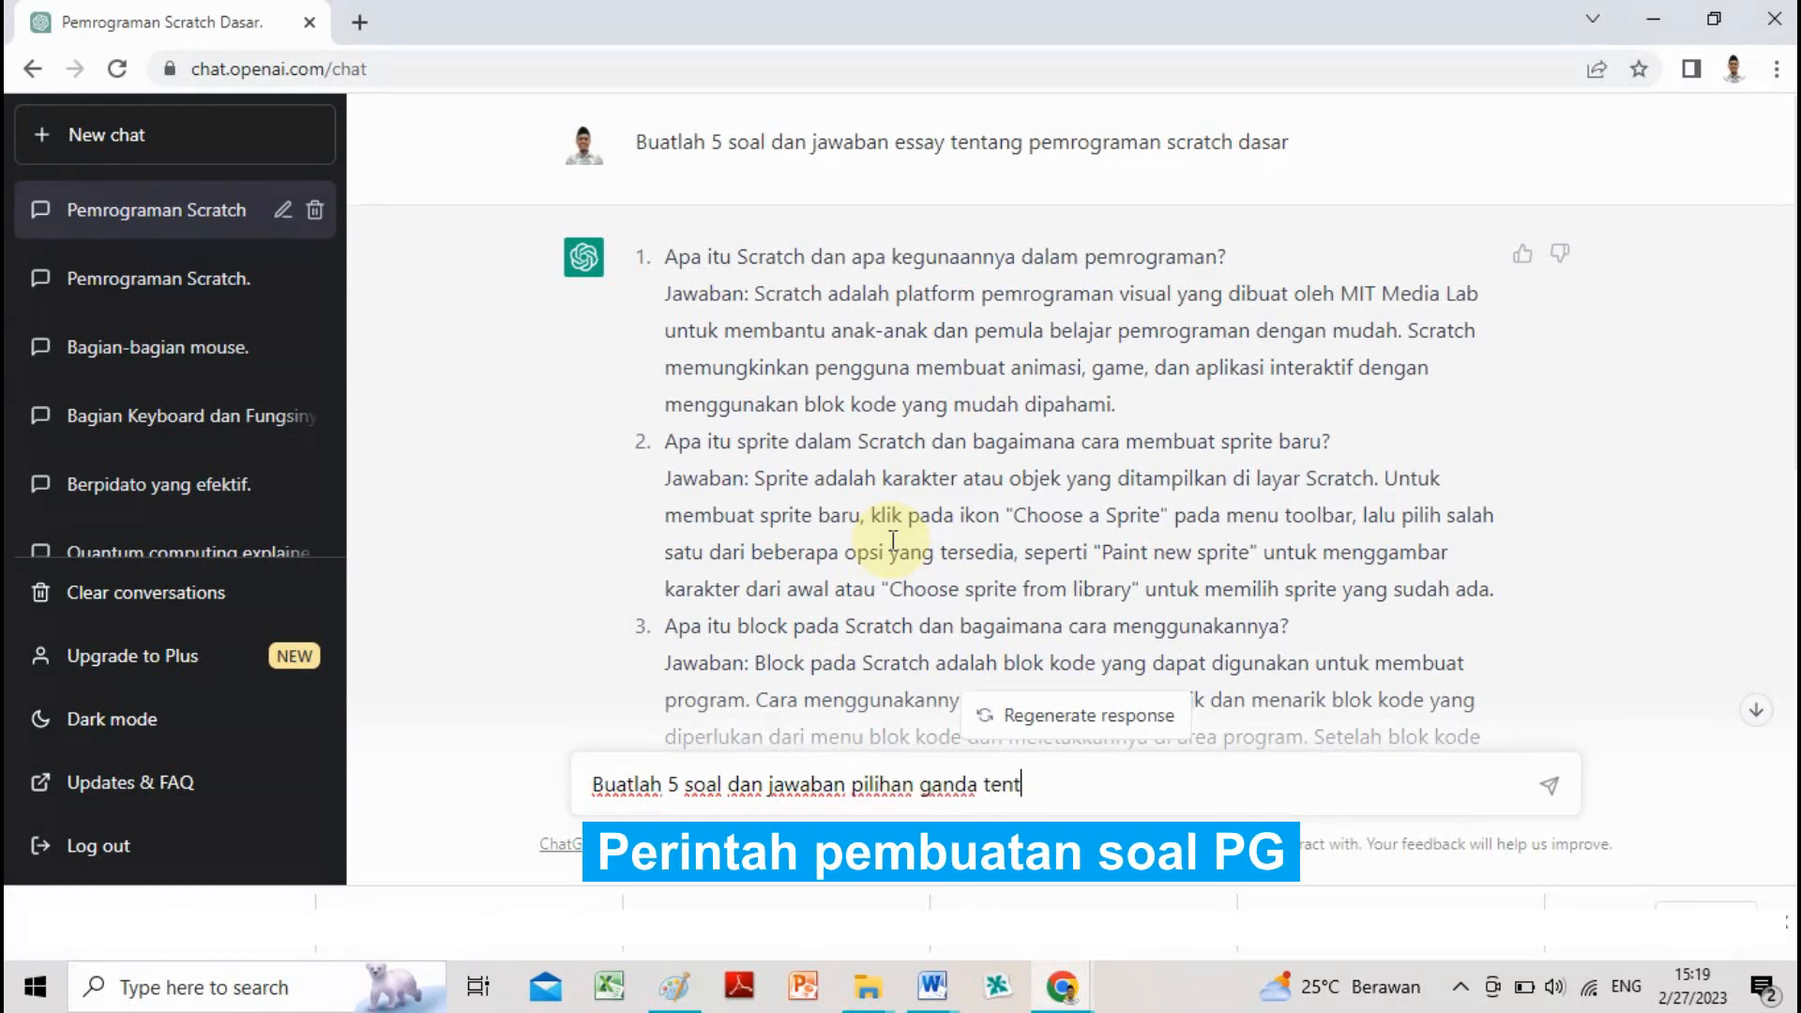
{"action": "type", "text": "ang pemrograman scratch d"}
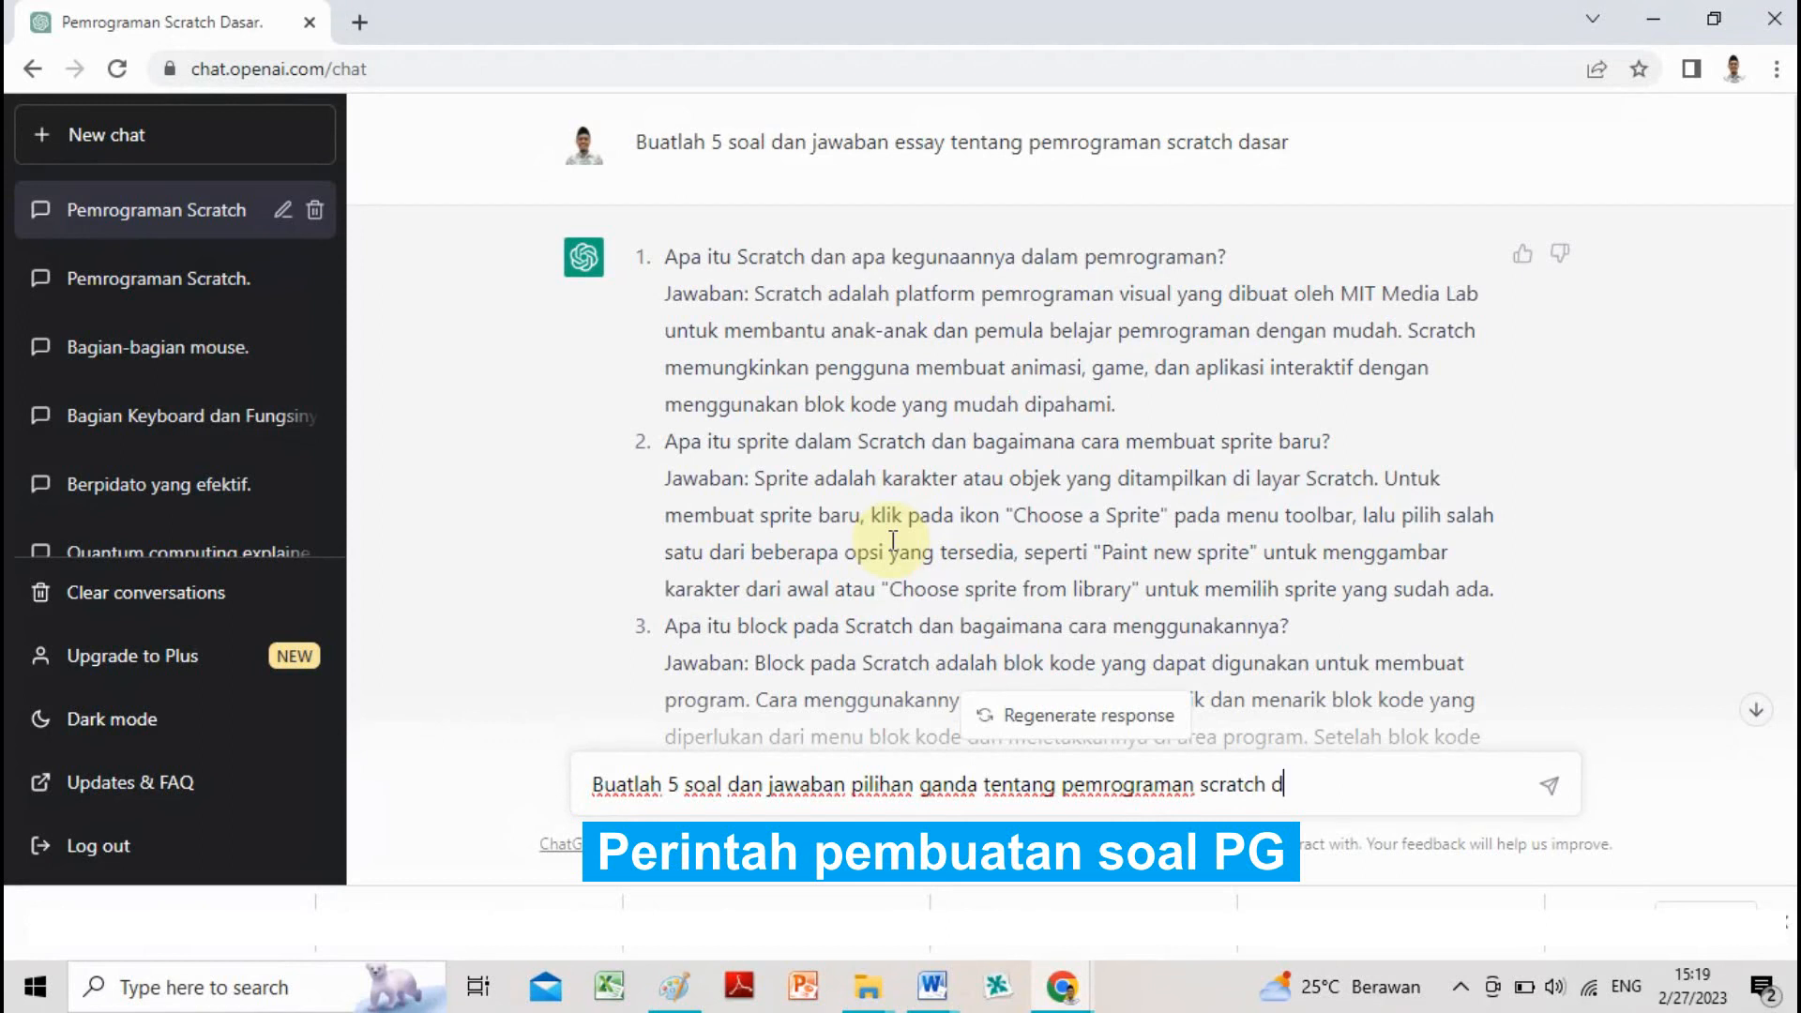
{"action": "type", "text": "ar"}
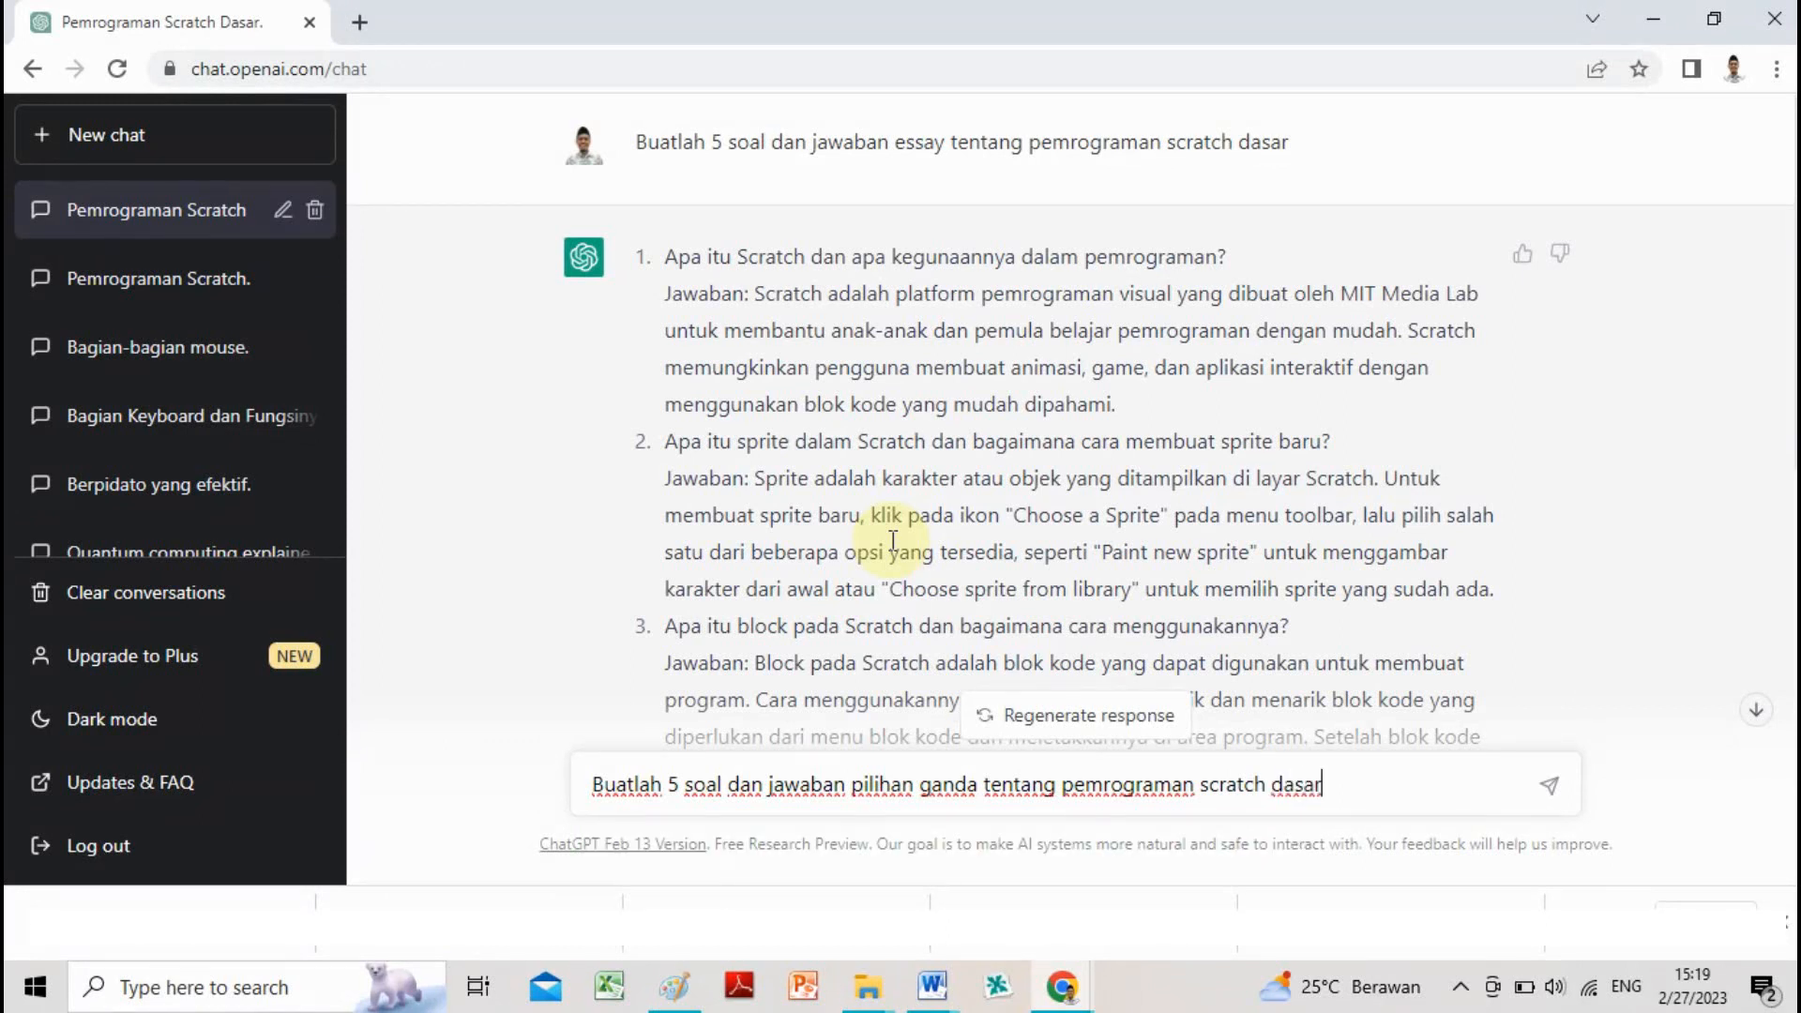
{"action": "key", "text": "Return"}
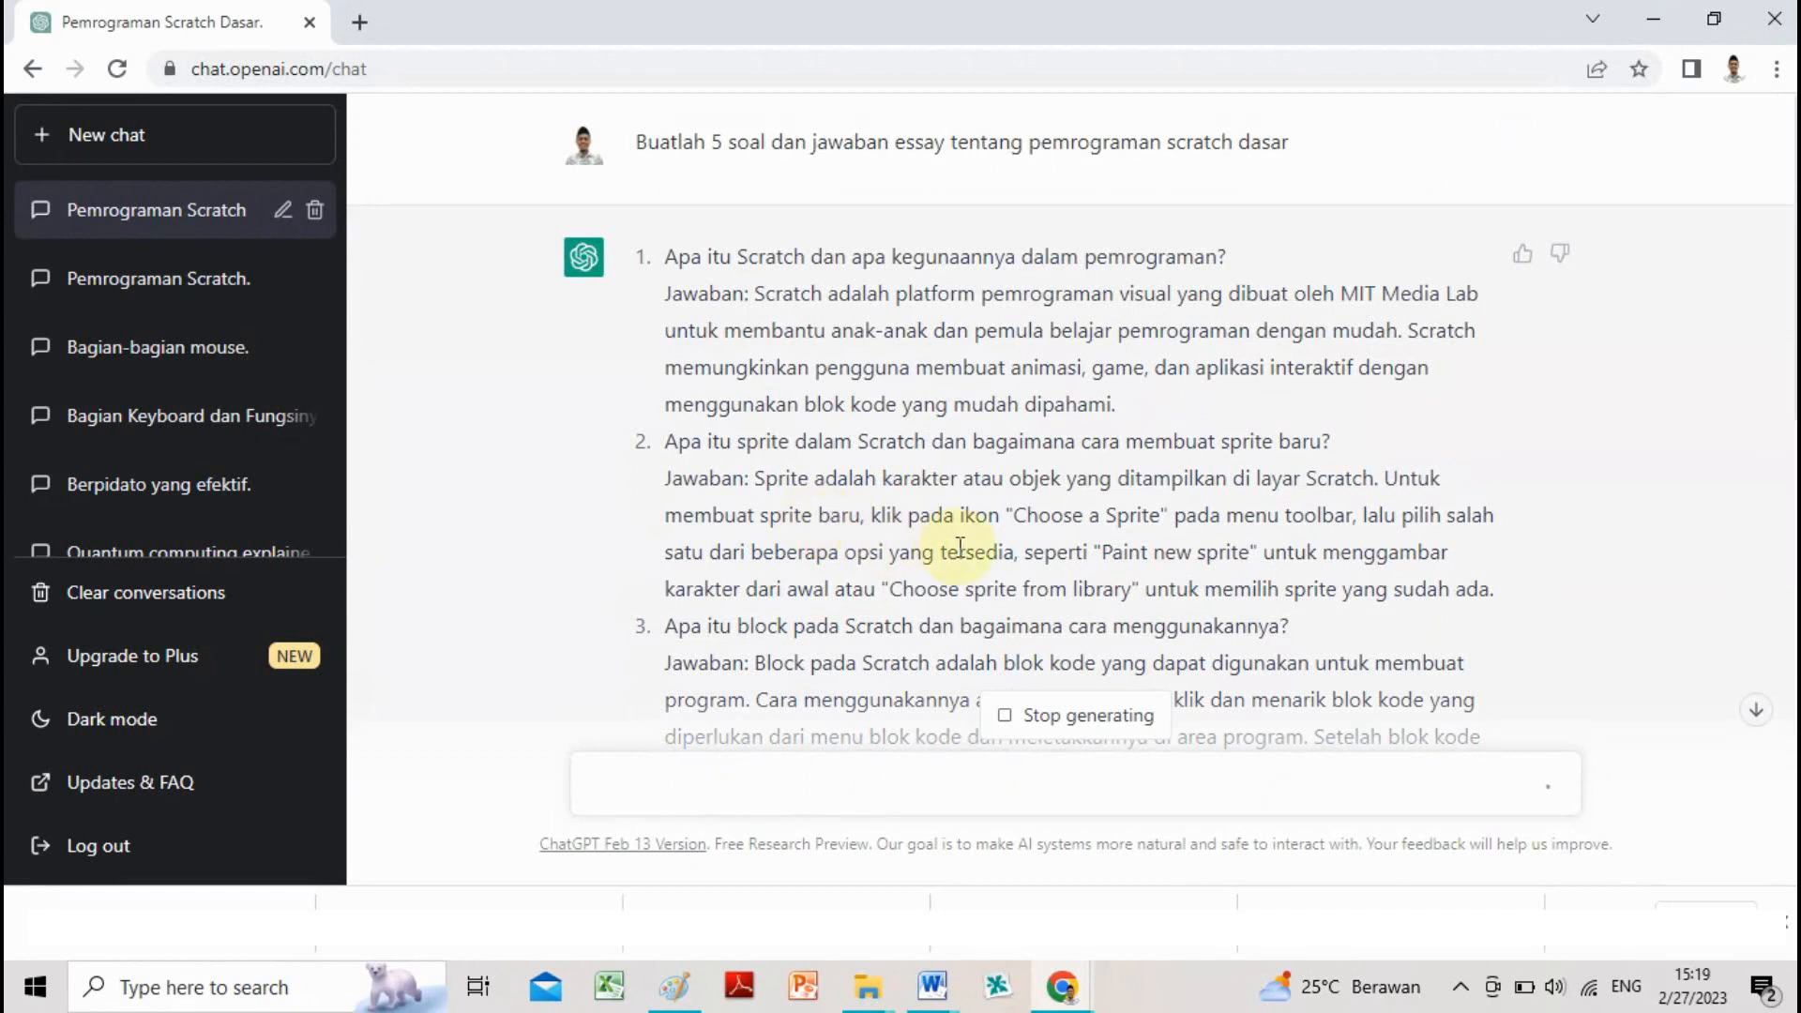
Step: Skim the generated multiple-choice questions about Scratch from the last one back to the first
{"action": "scroll", "coordinate": [1229, 656], "scroll_direction": "down", "scroll_amount": 15}
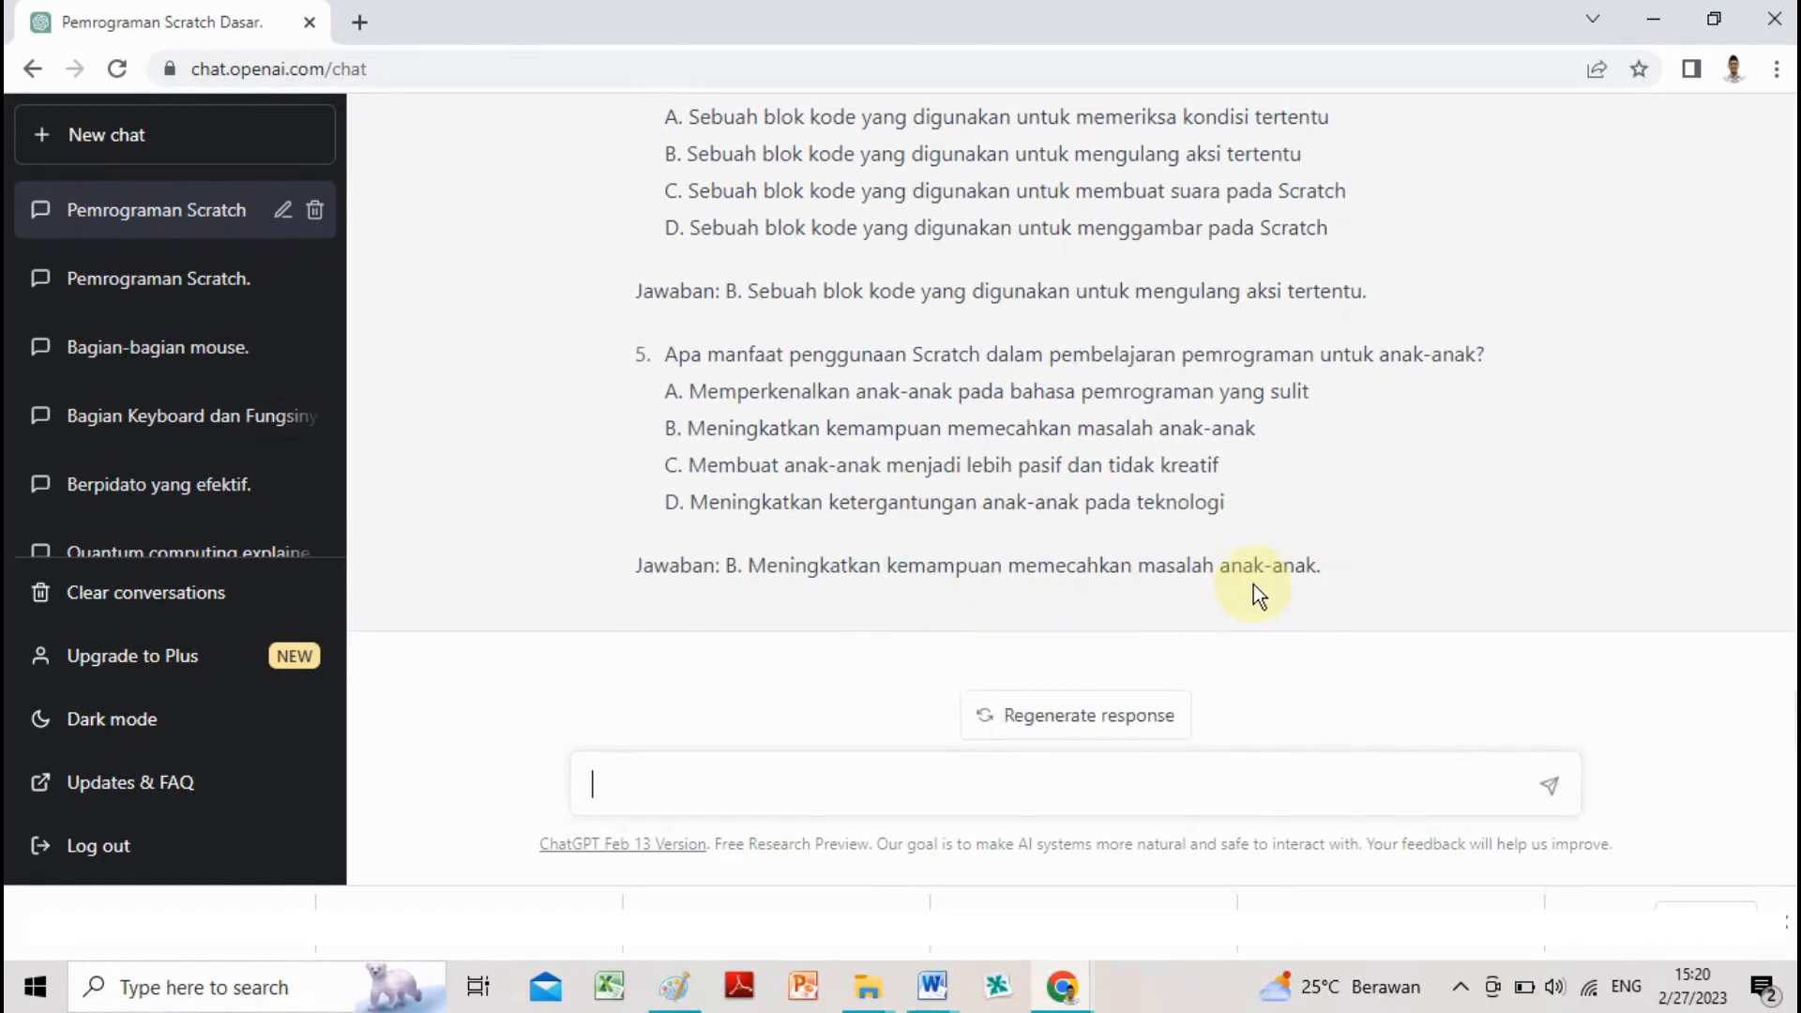
{"action": "scroll", "coordinate": [1253, 583], "scroll_direction": "up", "scroll_amount": 10}
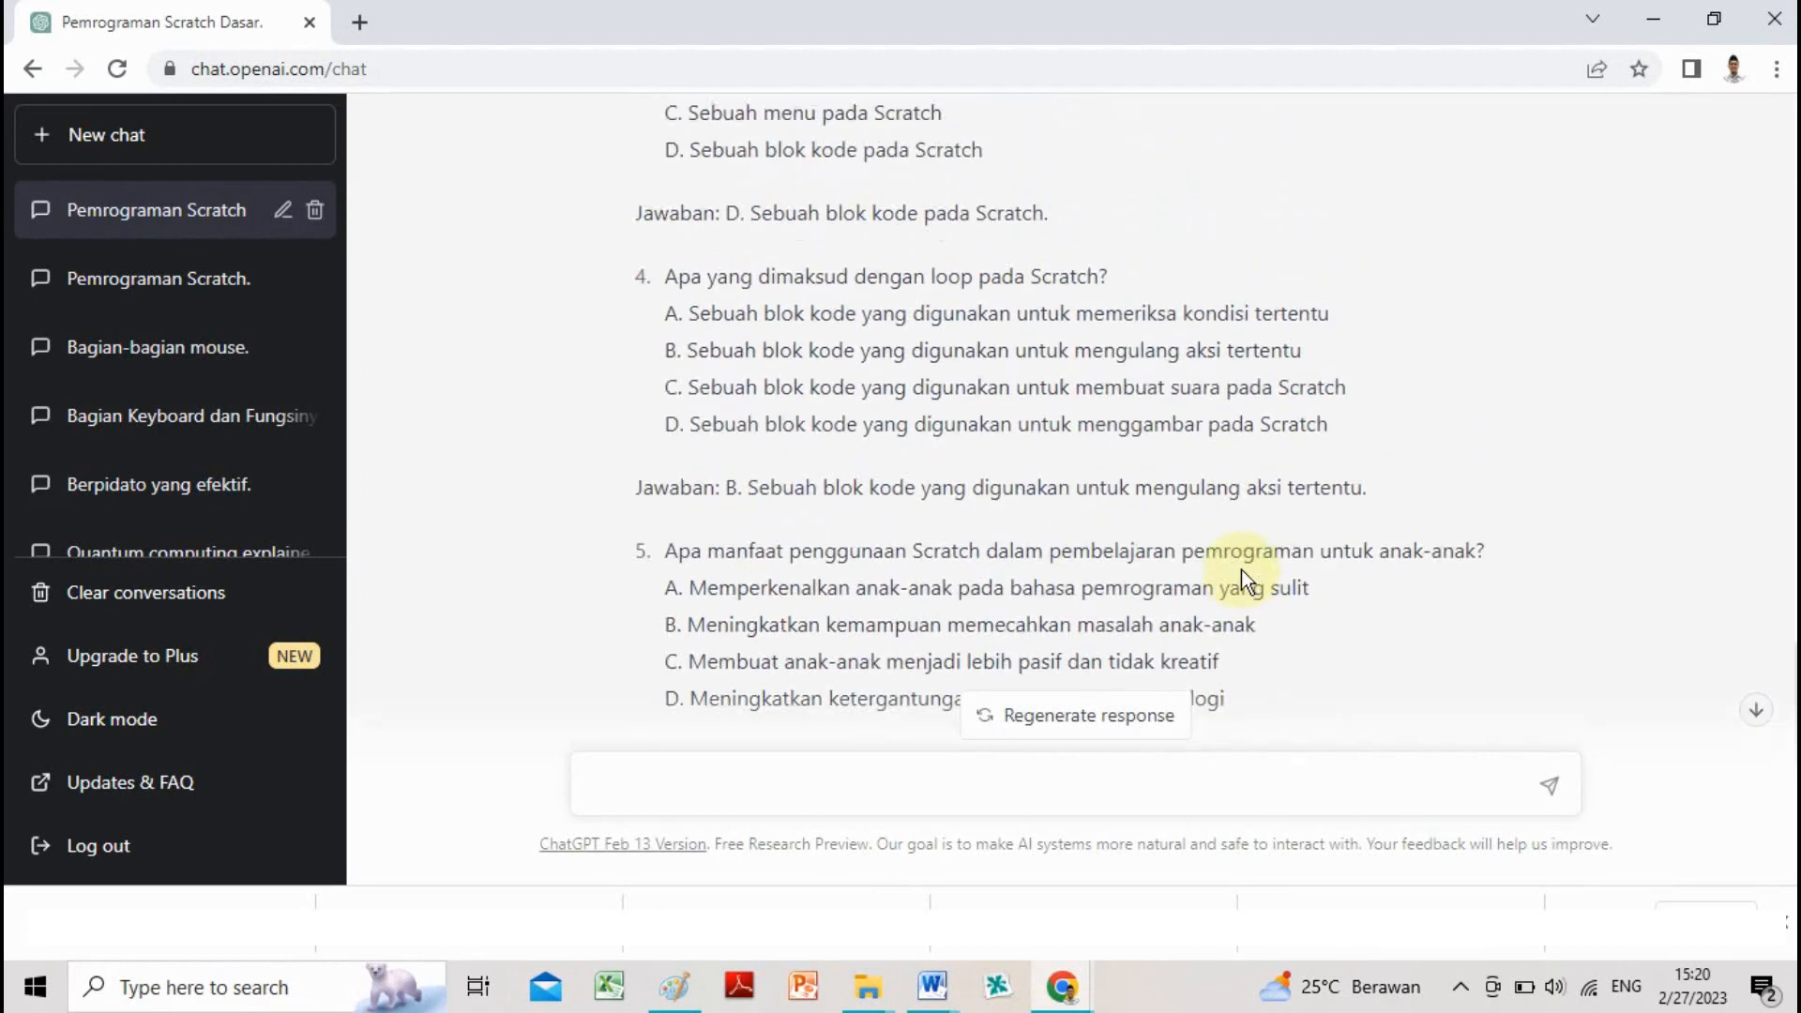
{"action": "scroll", "coordinate": [1235, 581], "scroll_direction": "down", "scroll_amount": 6}
{"action": "scroll", "coordinate": [1234, 581], "scroll_direction": "up", "scroll_amount": 10}
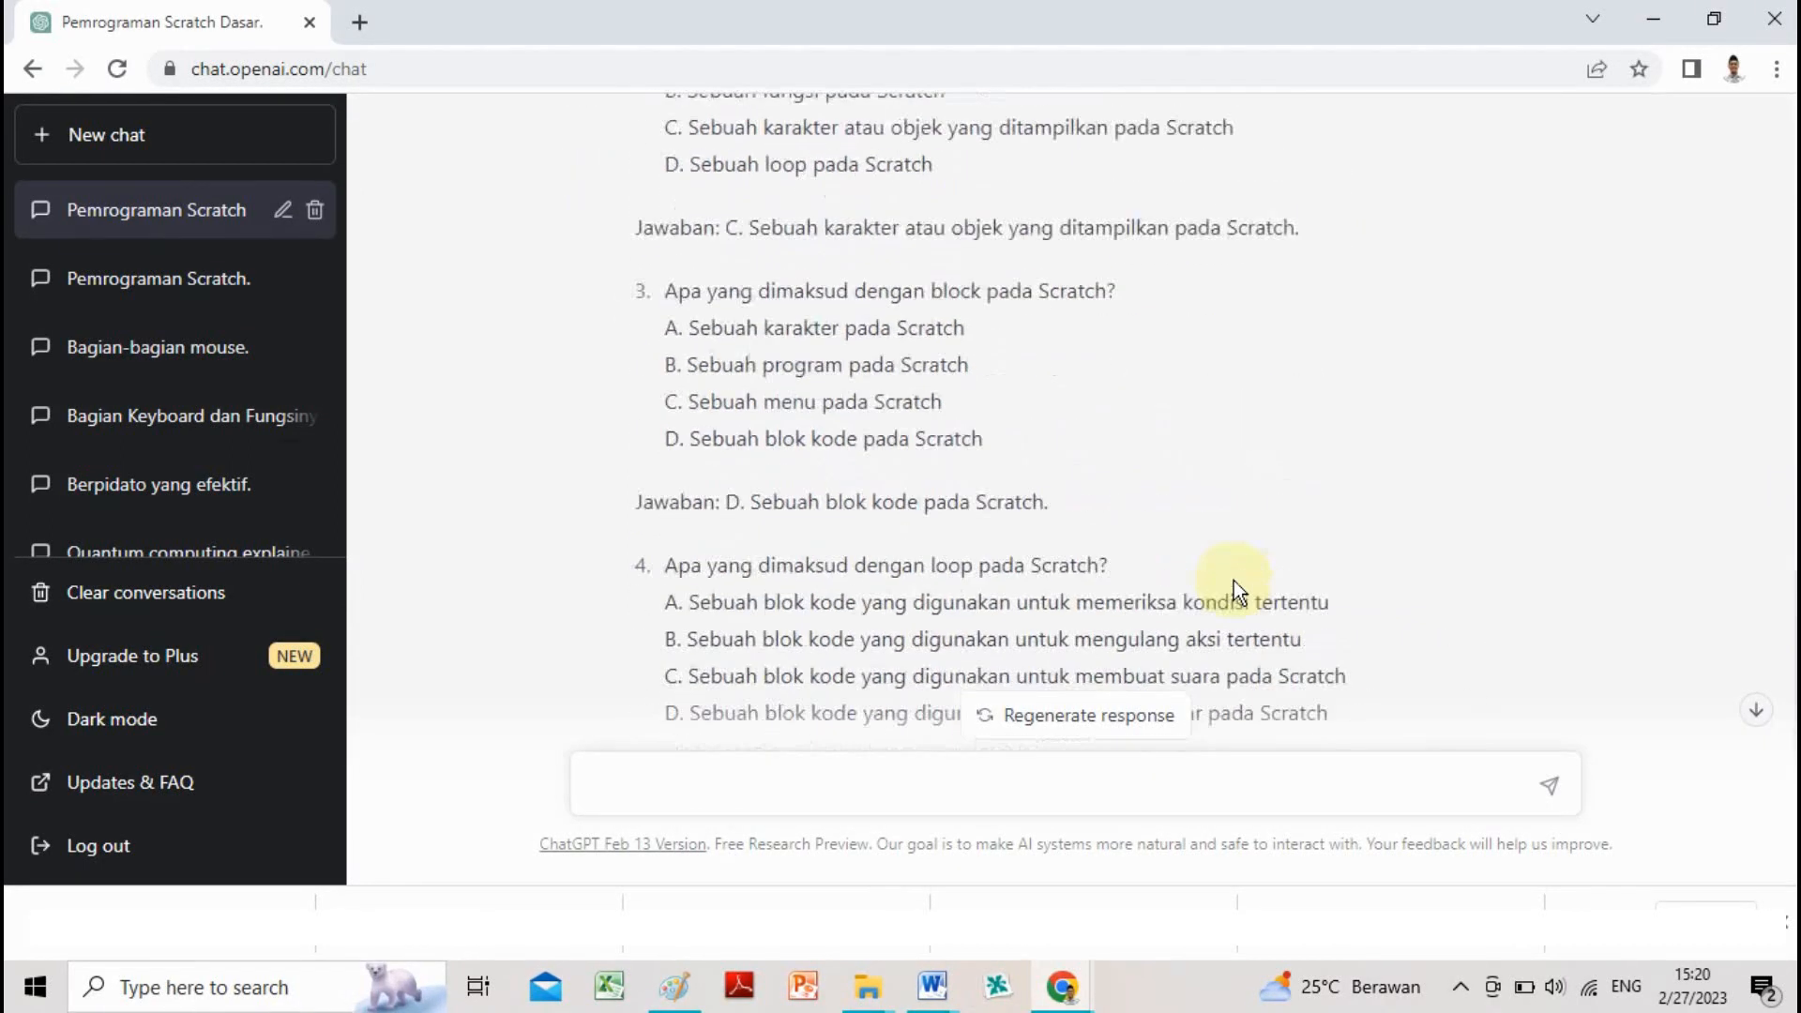
{"action": "scroll", "coordinate": [1234, 581], "scroll_direction": "down", "scroll_amount": 1}
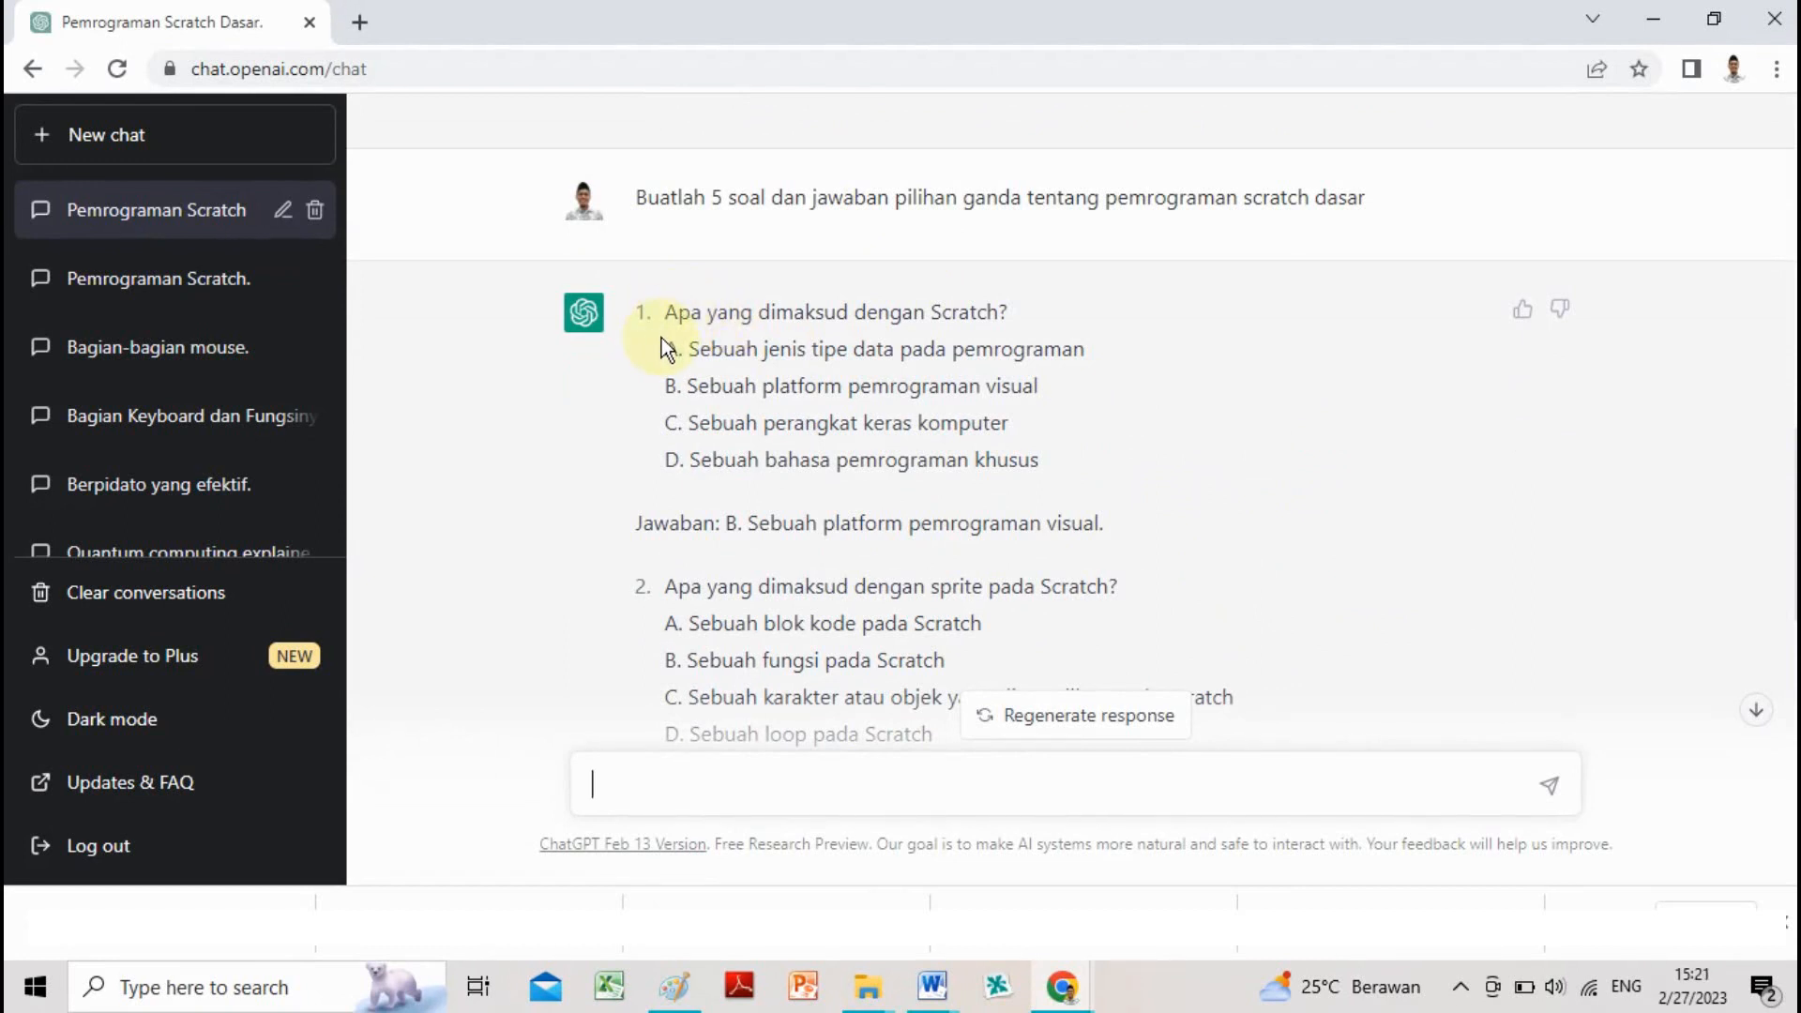
Step: Examine the first multiple-choice question about what Scratch is, including its options A to D and the given answer
{"action": "left_click_drag", "start_coordinate": [667, 303], "coordinate": [1041, 458]}
{"action": "left_click", "coordinate": [915, 413]}
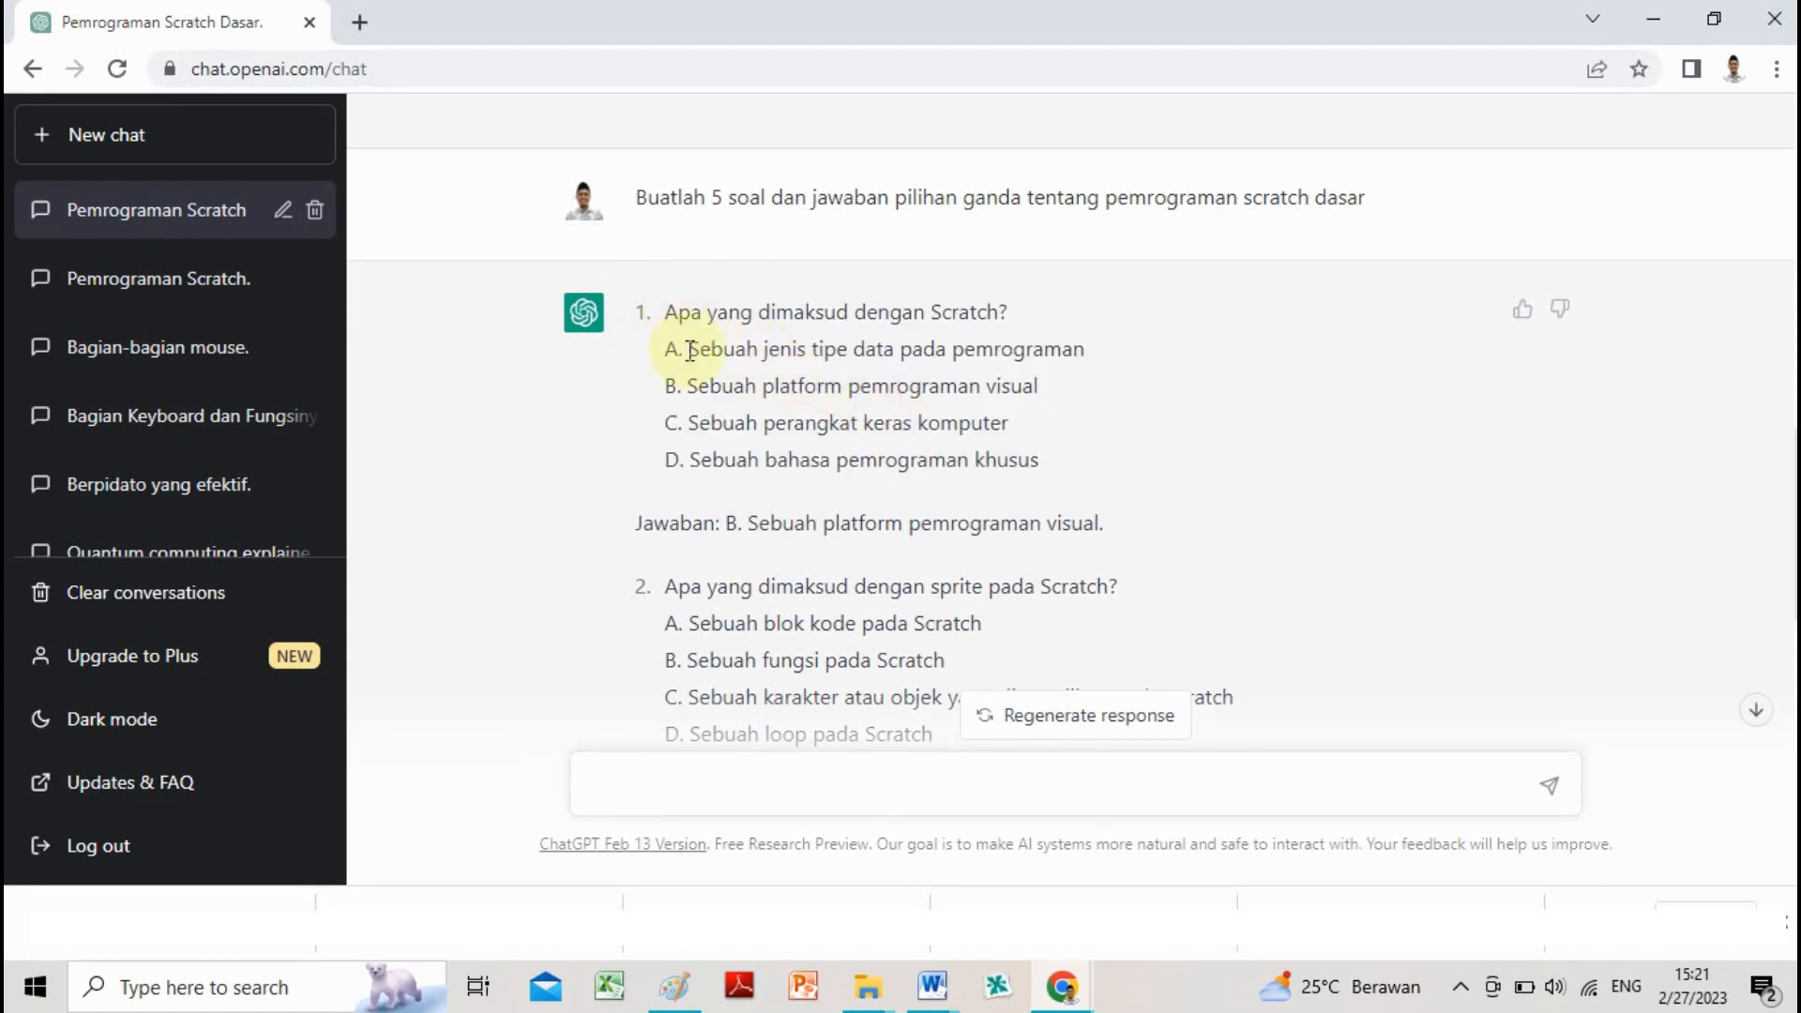
{"action": "double_click", "coordinate": [695, 458]}
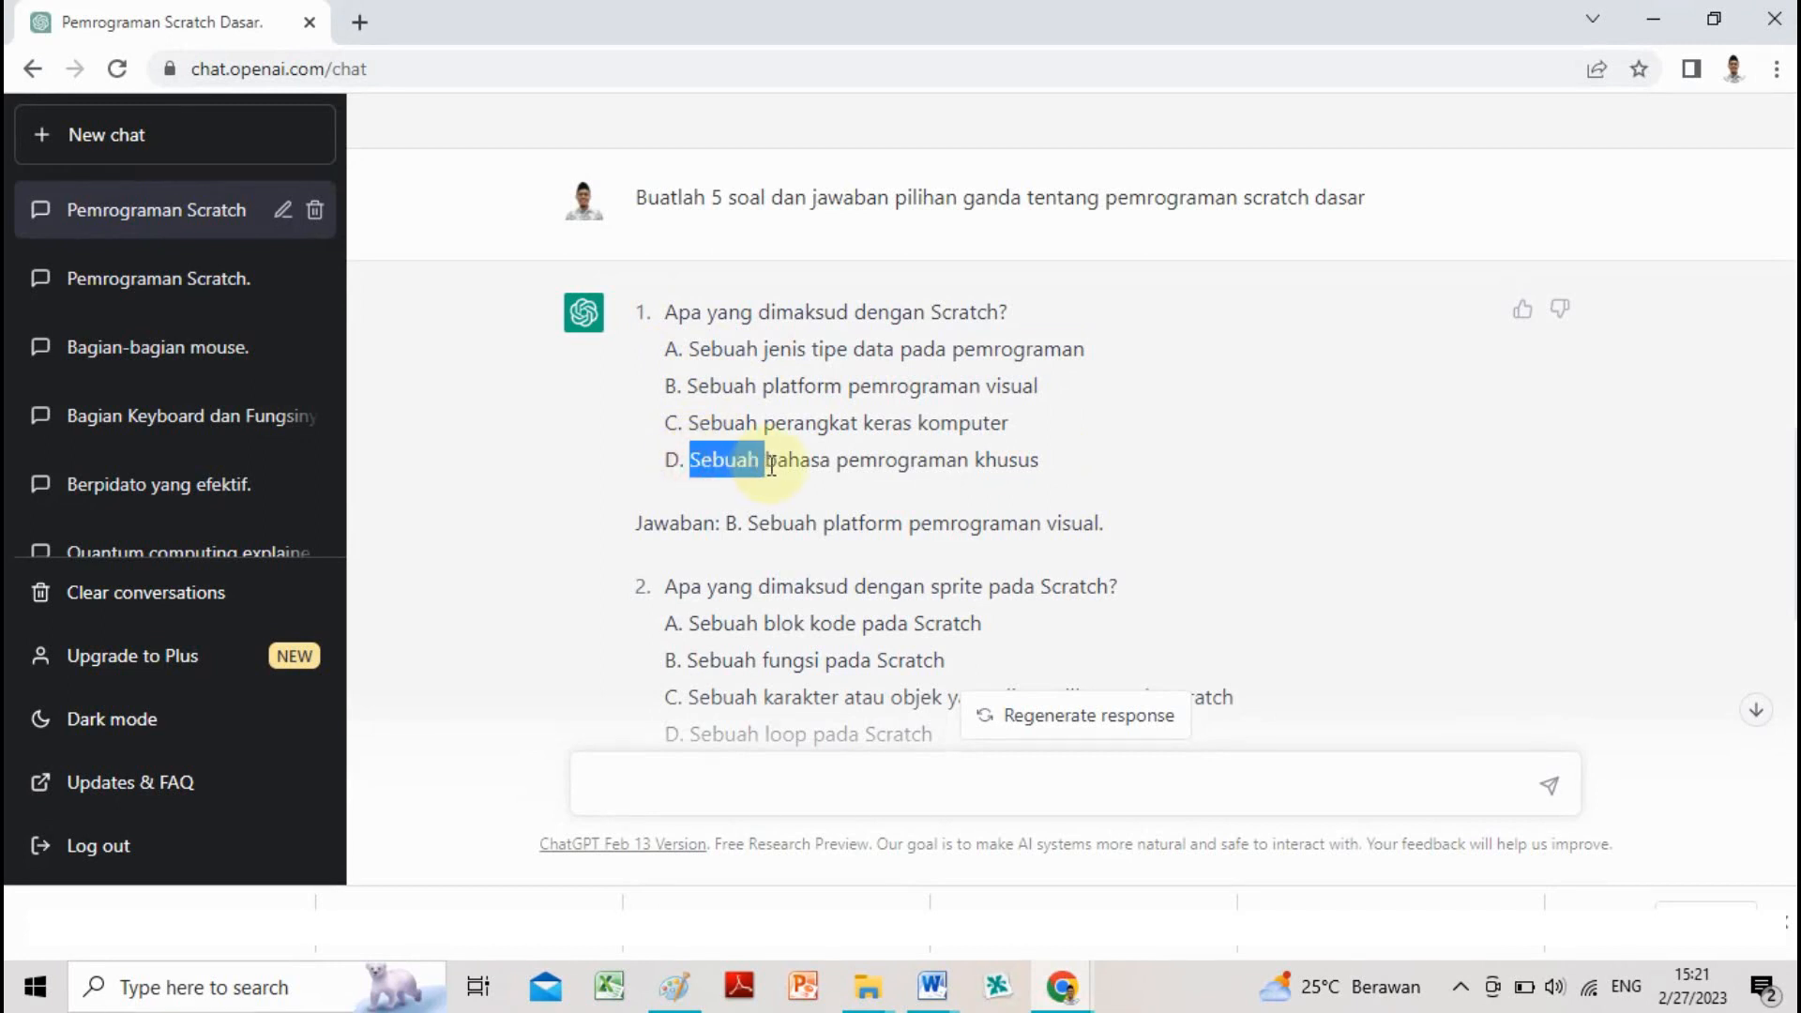
{"action": "left_click", "coordinate": [1035, 464]}
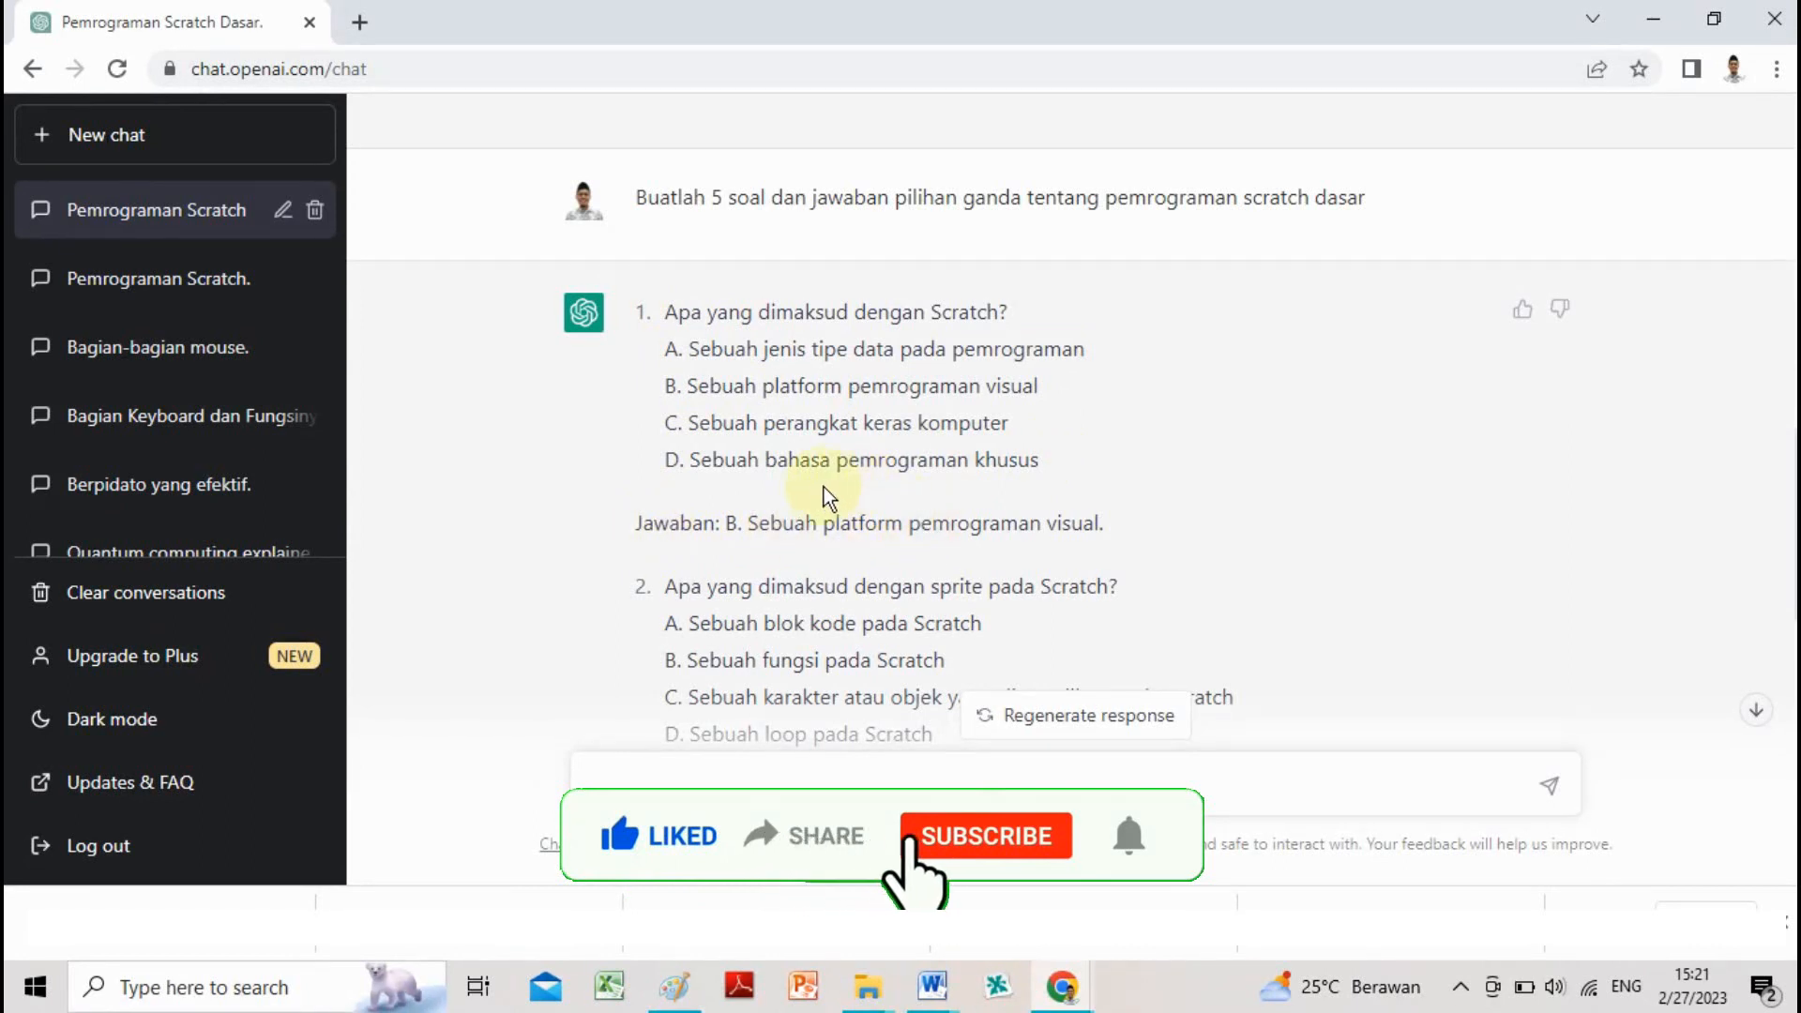
{"action": "left_click_drag", "start_coordinate": [666, 313], "coordinate": [987, 312]}
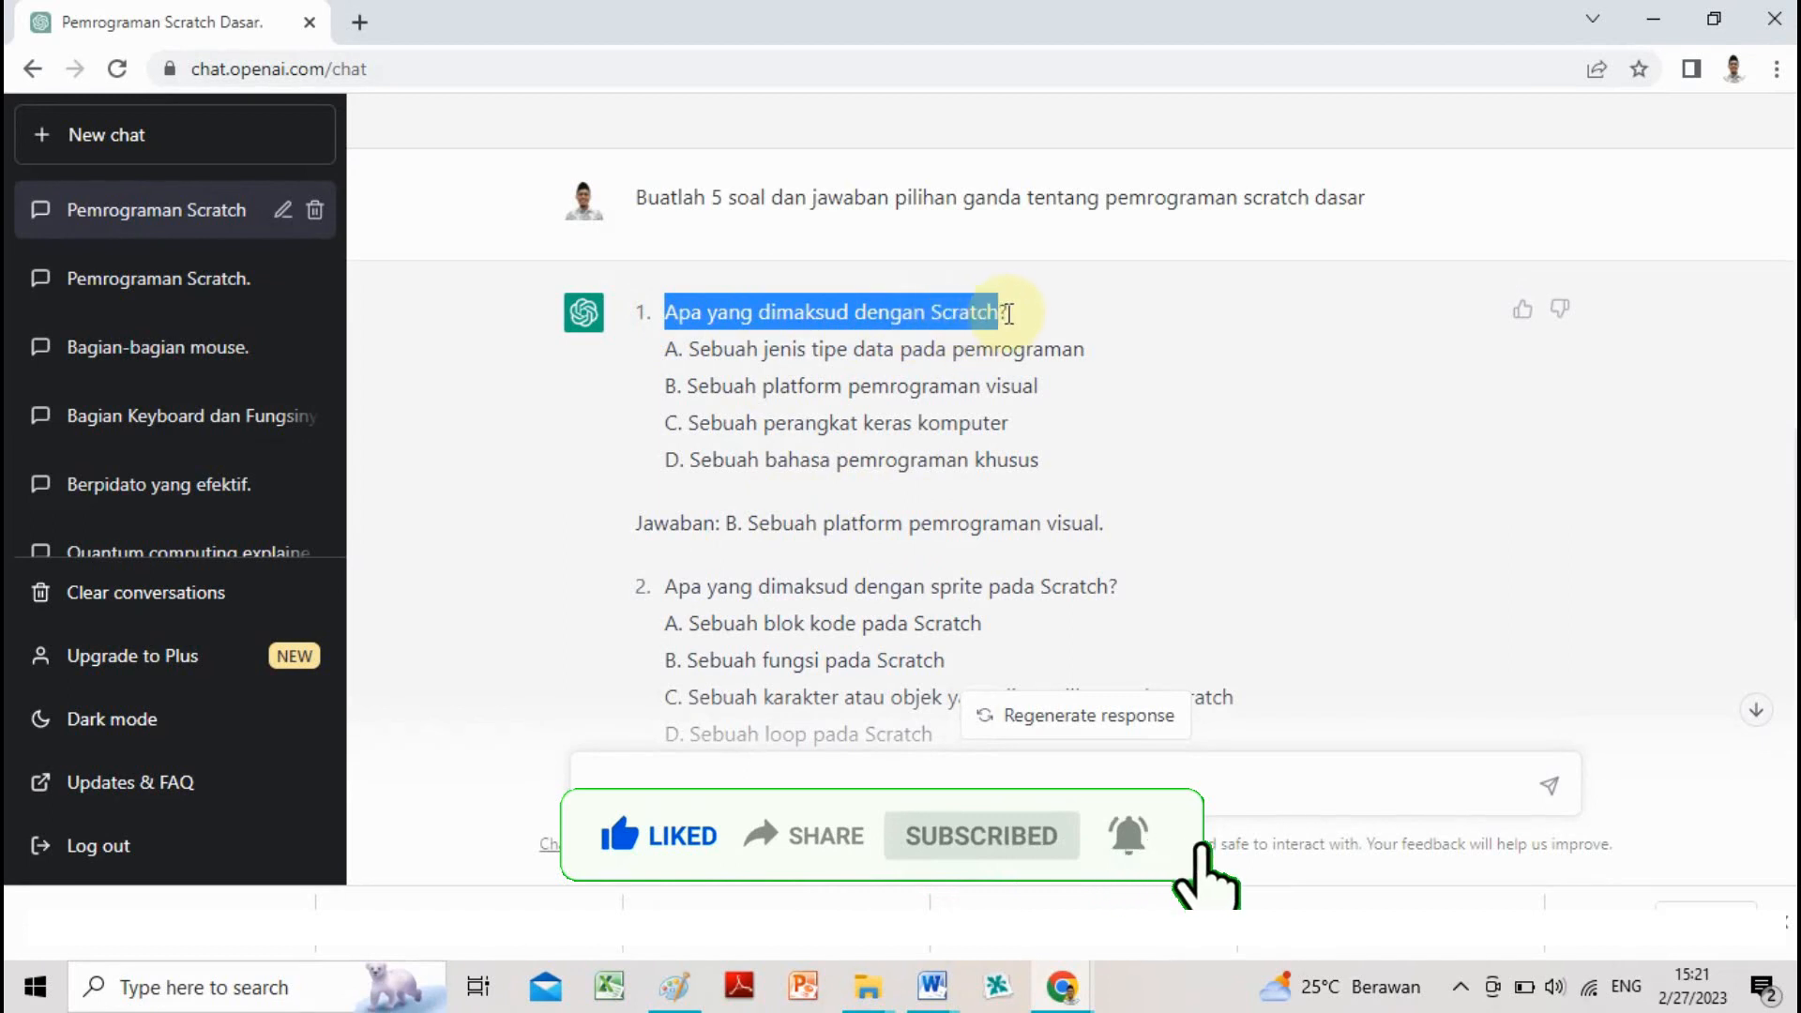
{"action": "left_click_drag", "start_coordinate": [693, 349], "coordinate": [765, 382]}
{"action": "left_click", "coordinate": [747, 359]}
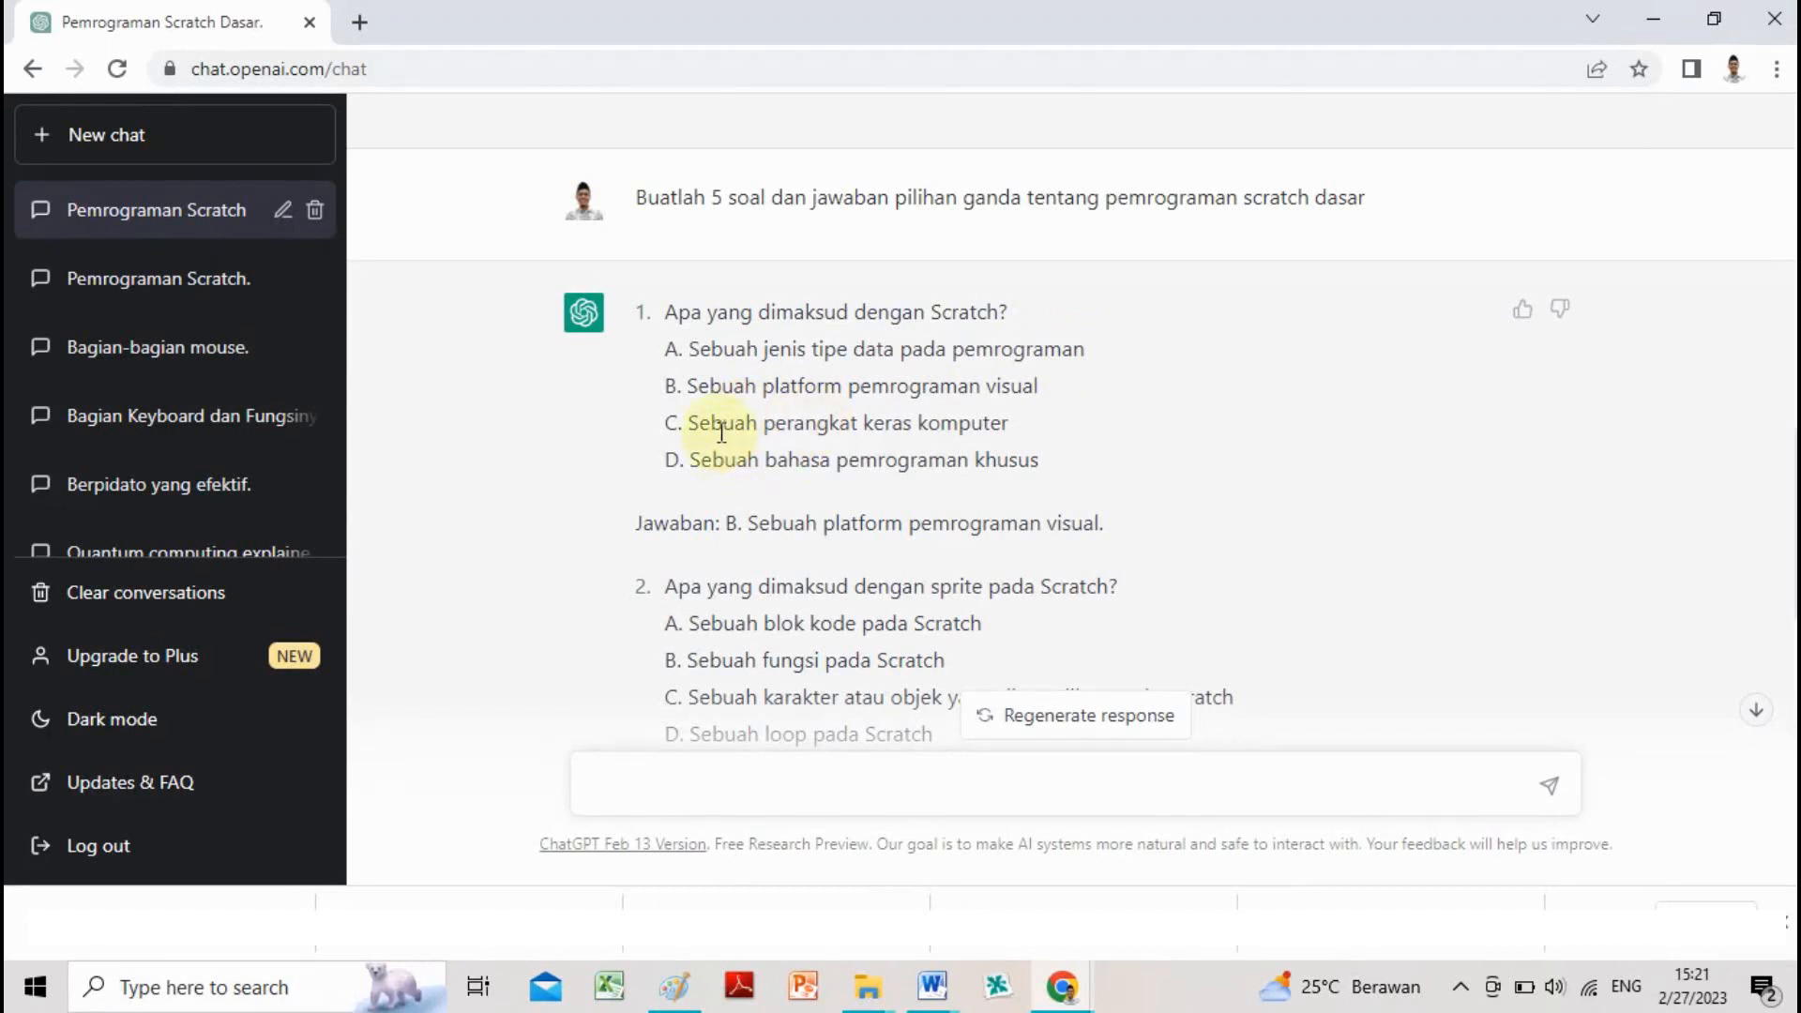
{"action": "left_click_drag", "start_coordinate": [816, 423], "coordinate": [856, 424]}
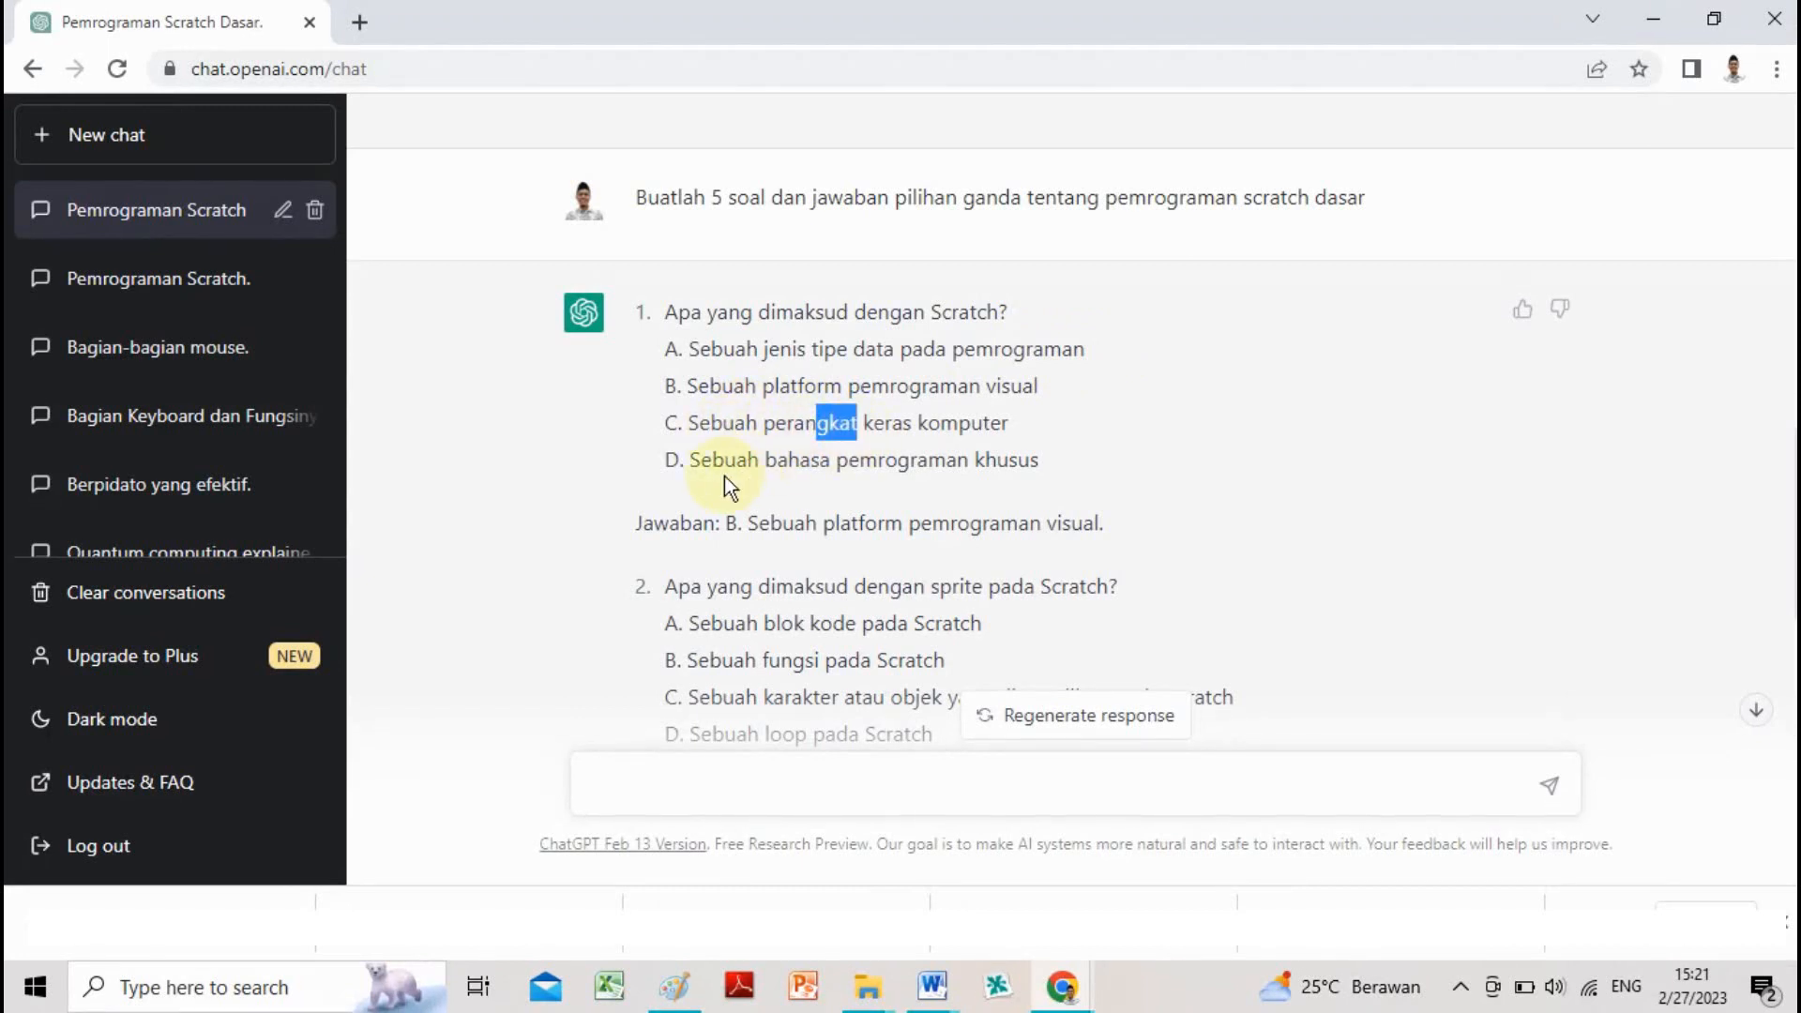
{"action": "left_click", "coordinate": [722, 466]}
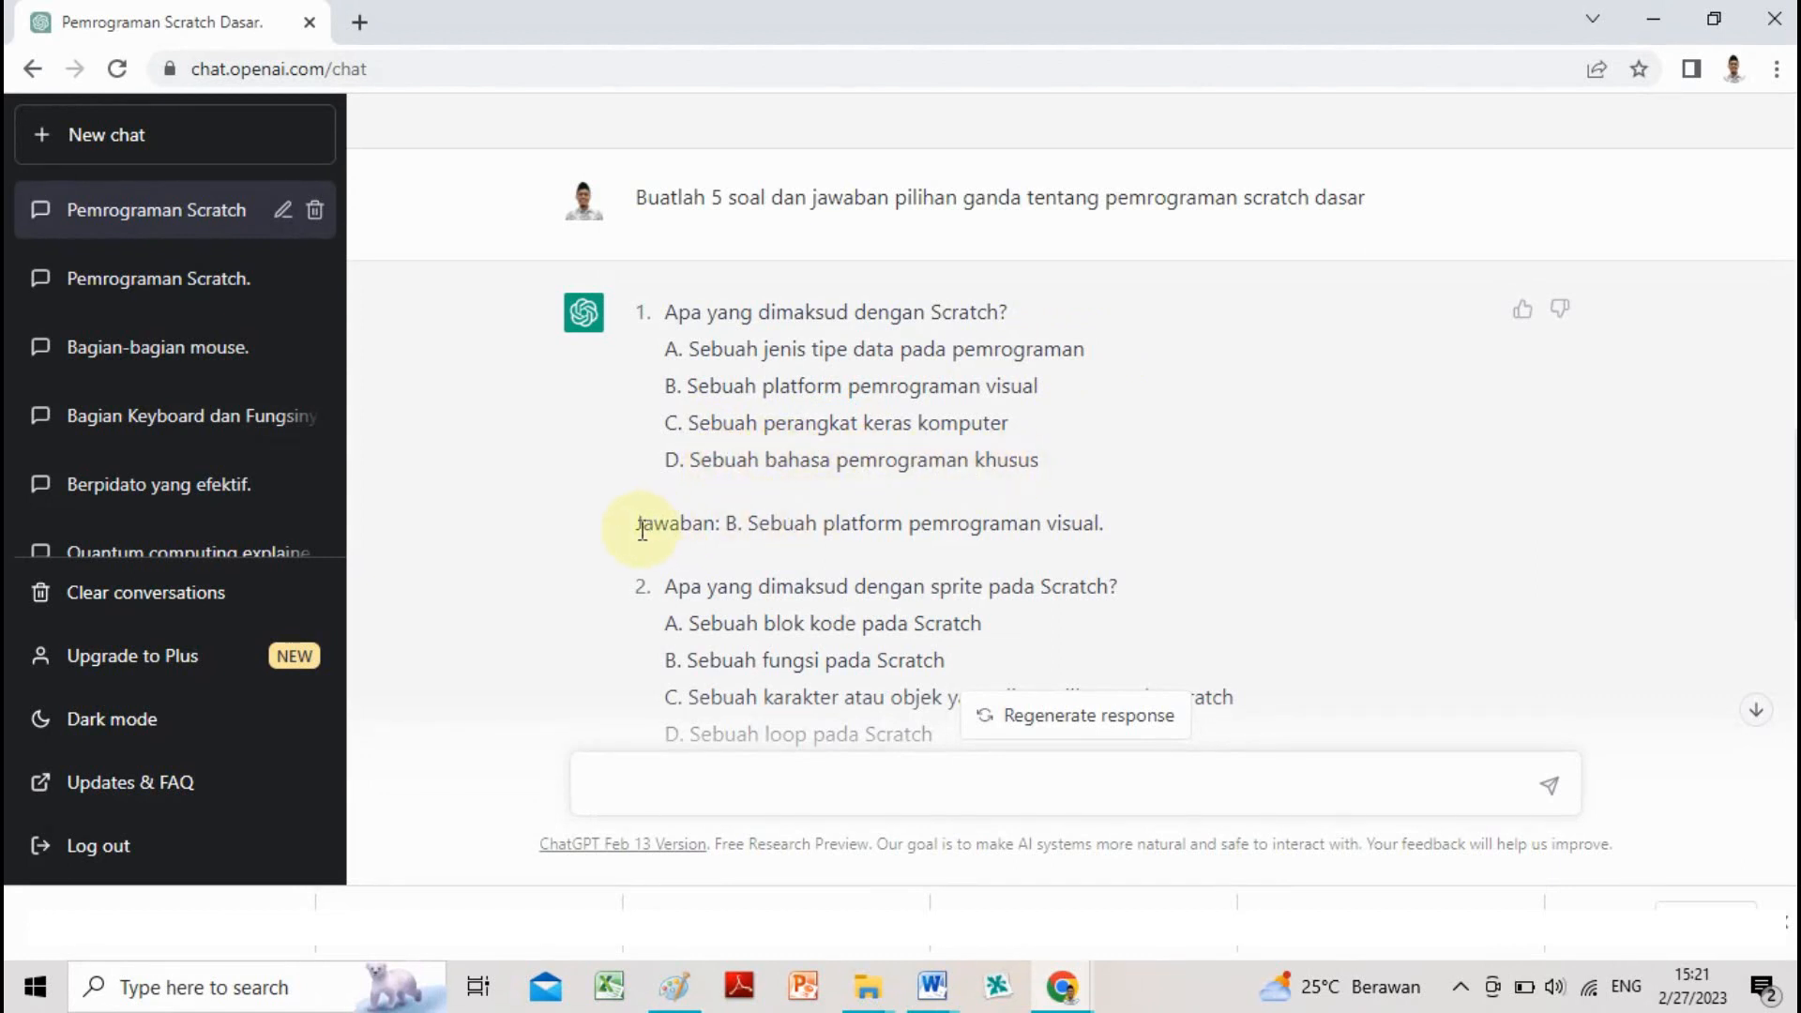
{"action": "left_click_drag", "start_coordinate": [638, 523], "coordinate": [723, 523]}
{"action": "double_click", "coordinate": [731, 523]}
{"action": "left_click", "coordinate": [737, 524]}
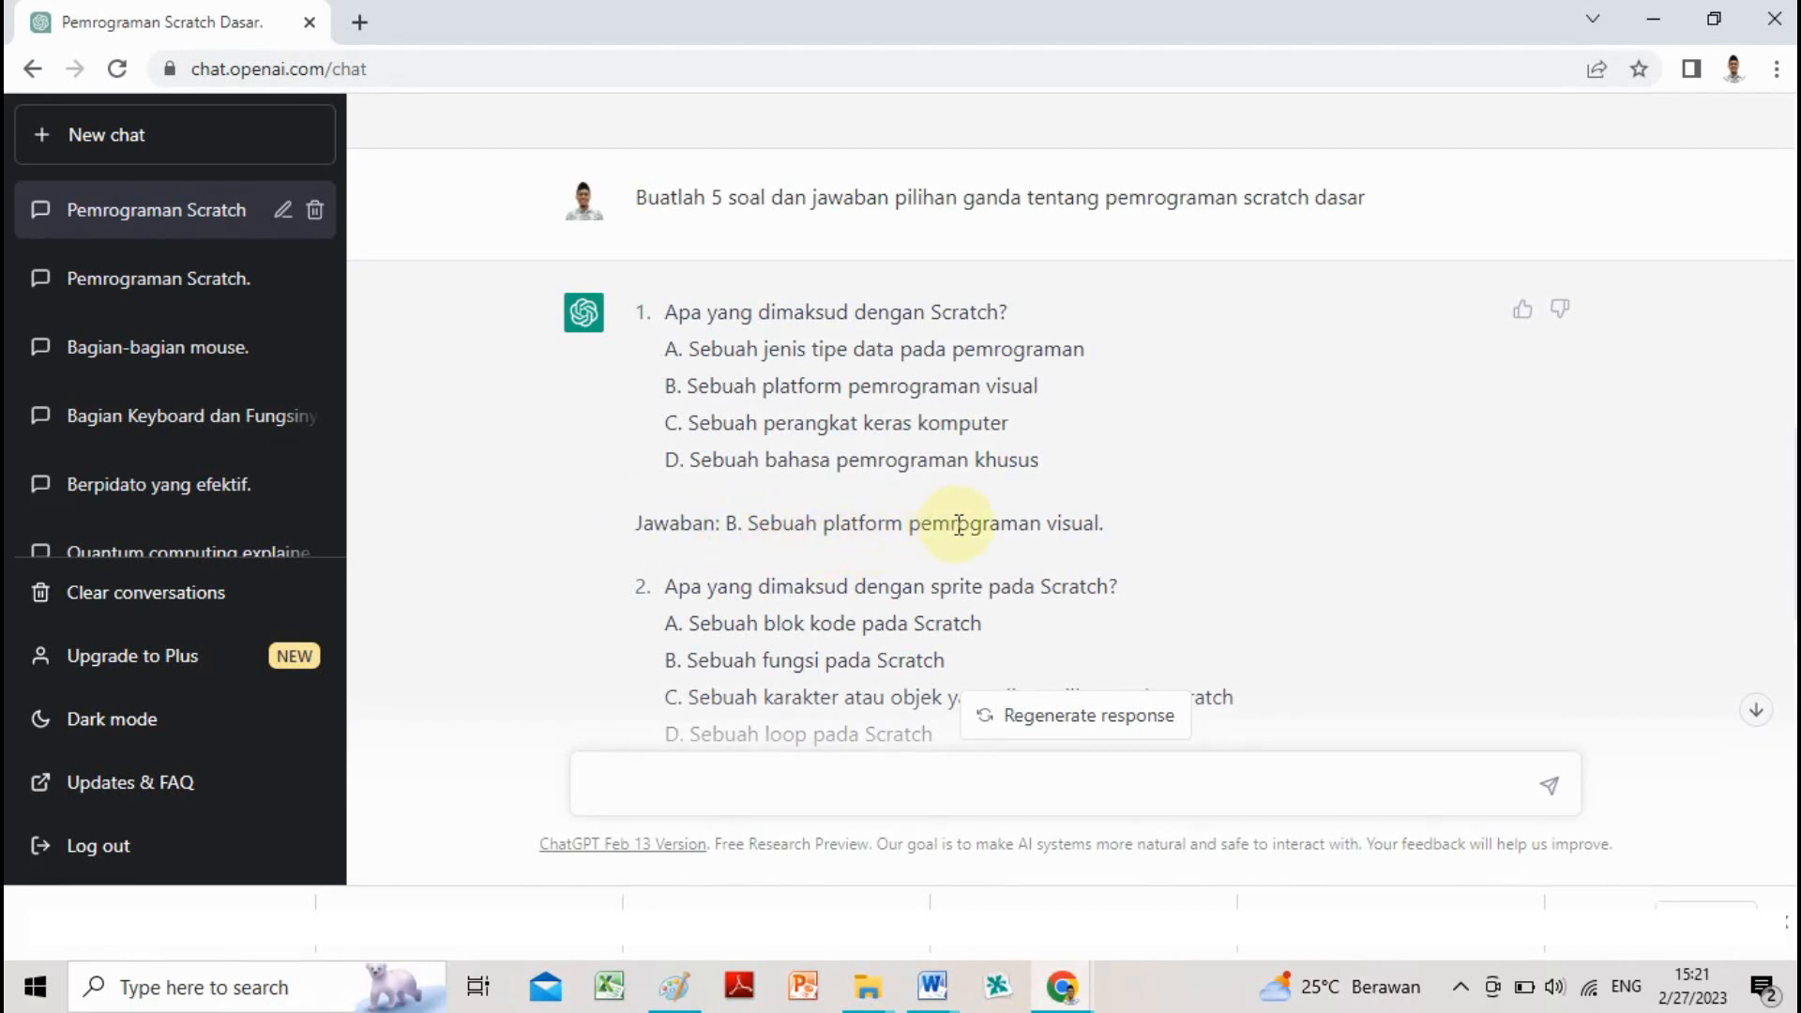
{"action": "left_click_drag", "start_coordinate": [1048, 526], "coordinate": [1081, 523]}
Step: Examine the second multiple-choice question about sprites in Scratch, with its four options and its answer
{"action": "scroll", "coordinate": [1074, 523], "scroll_direction": "down", "scroll_amount": 3}
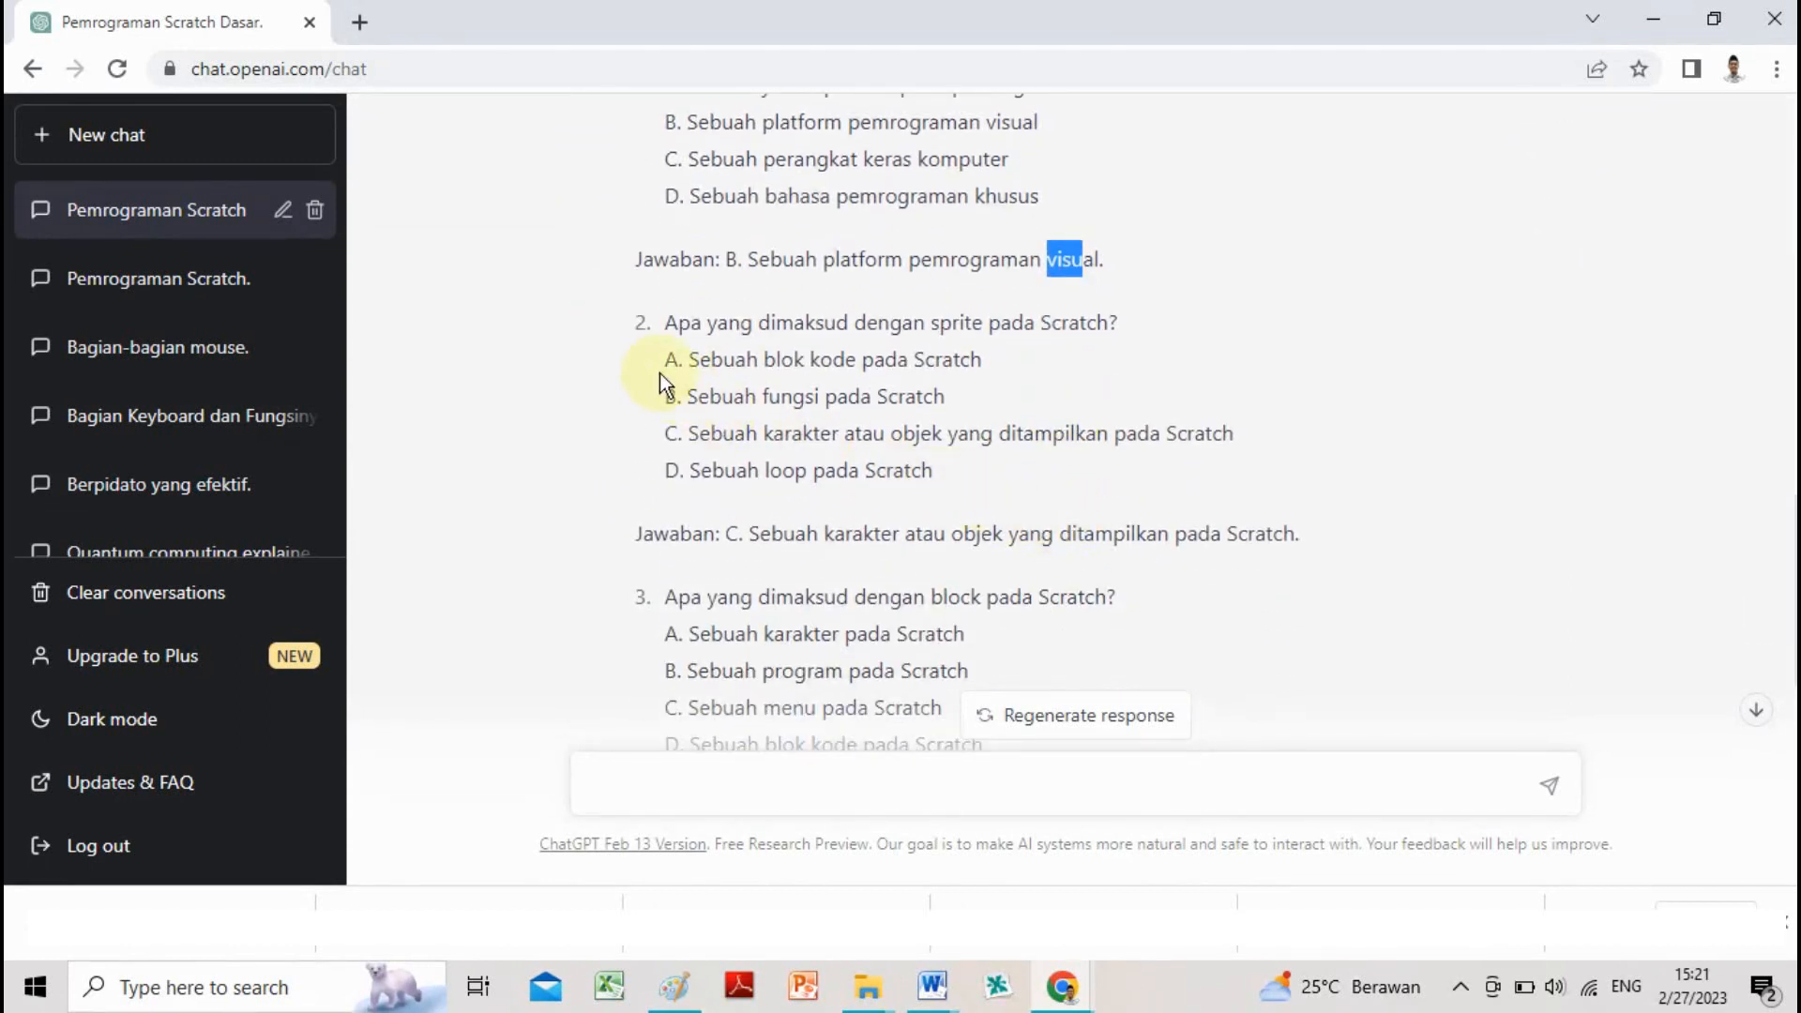
{"action": "left_click", "coordinate": [669, 320]}
{"action": "left_click_drag", "start_coordinate": [674, 320], "coordinate": [1133, 338]}
{"action": "left_click", "coordinate": [741, 324]}
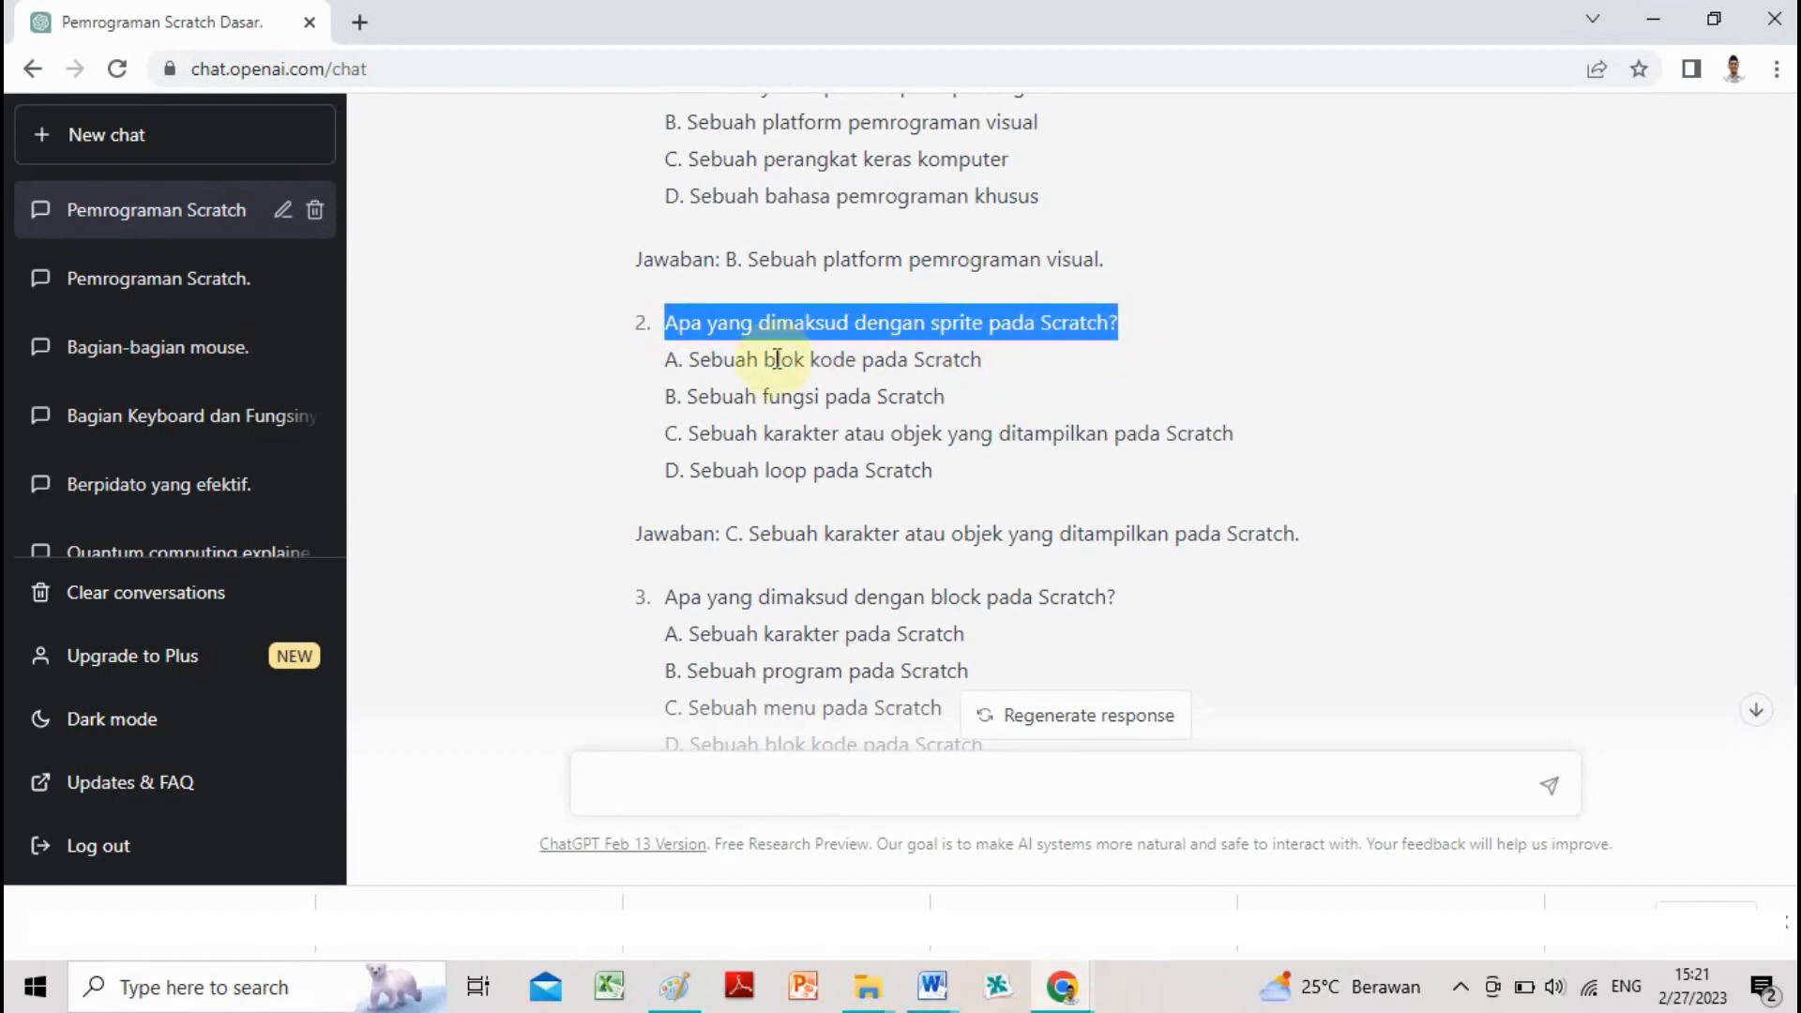
{"action": "left_click_drag", "start_coordinate": [690, 359], "coordinate": [902, 469]}
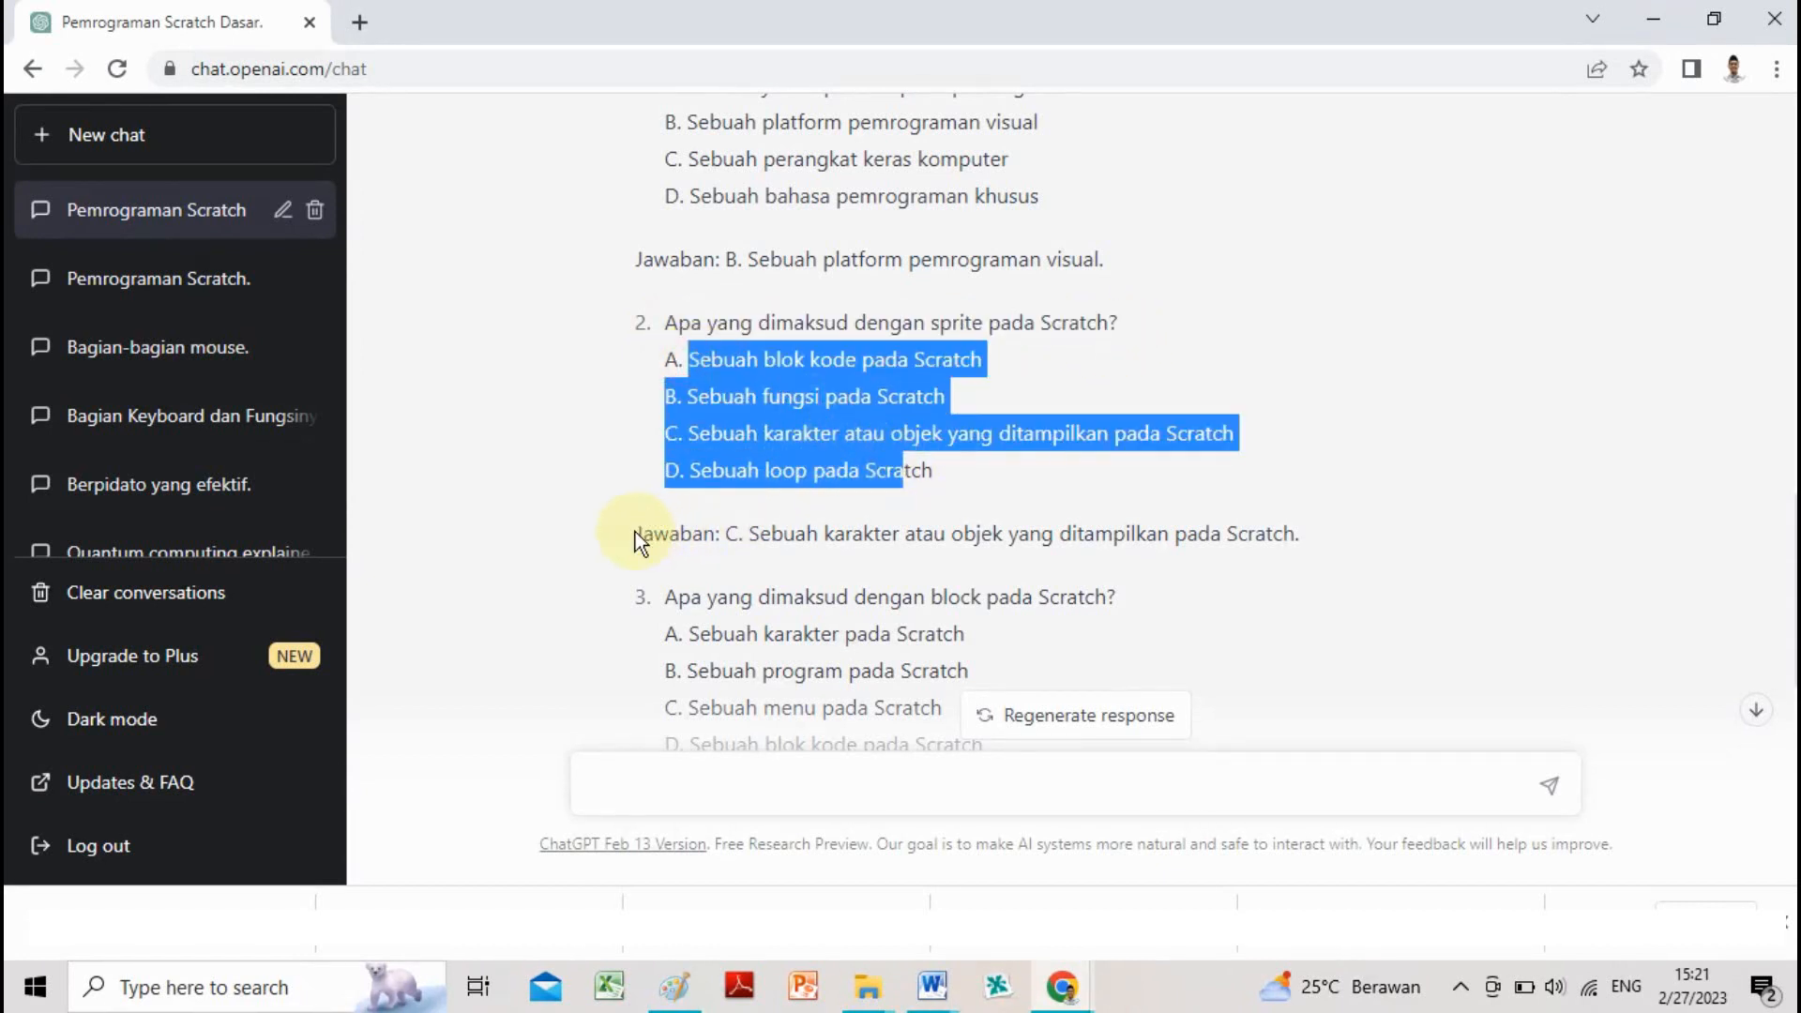
{"action": "left_click", "coordinate": [638, 532]}
{"action": "left_click_drag", "start_coordinate": [636, 531], "coordinate": [641, 533]}
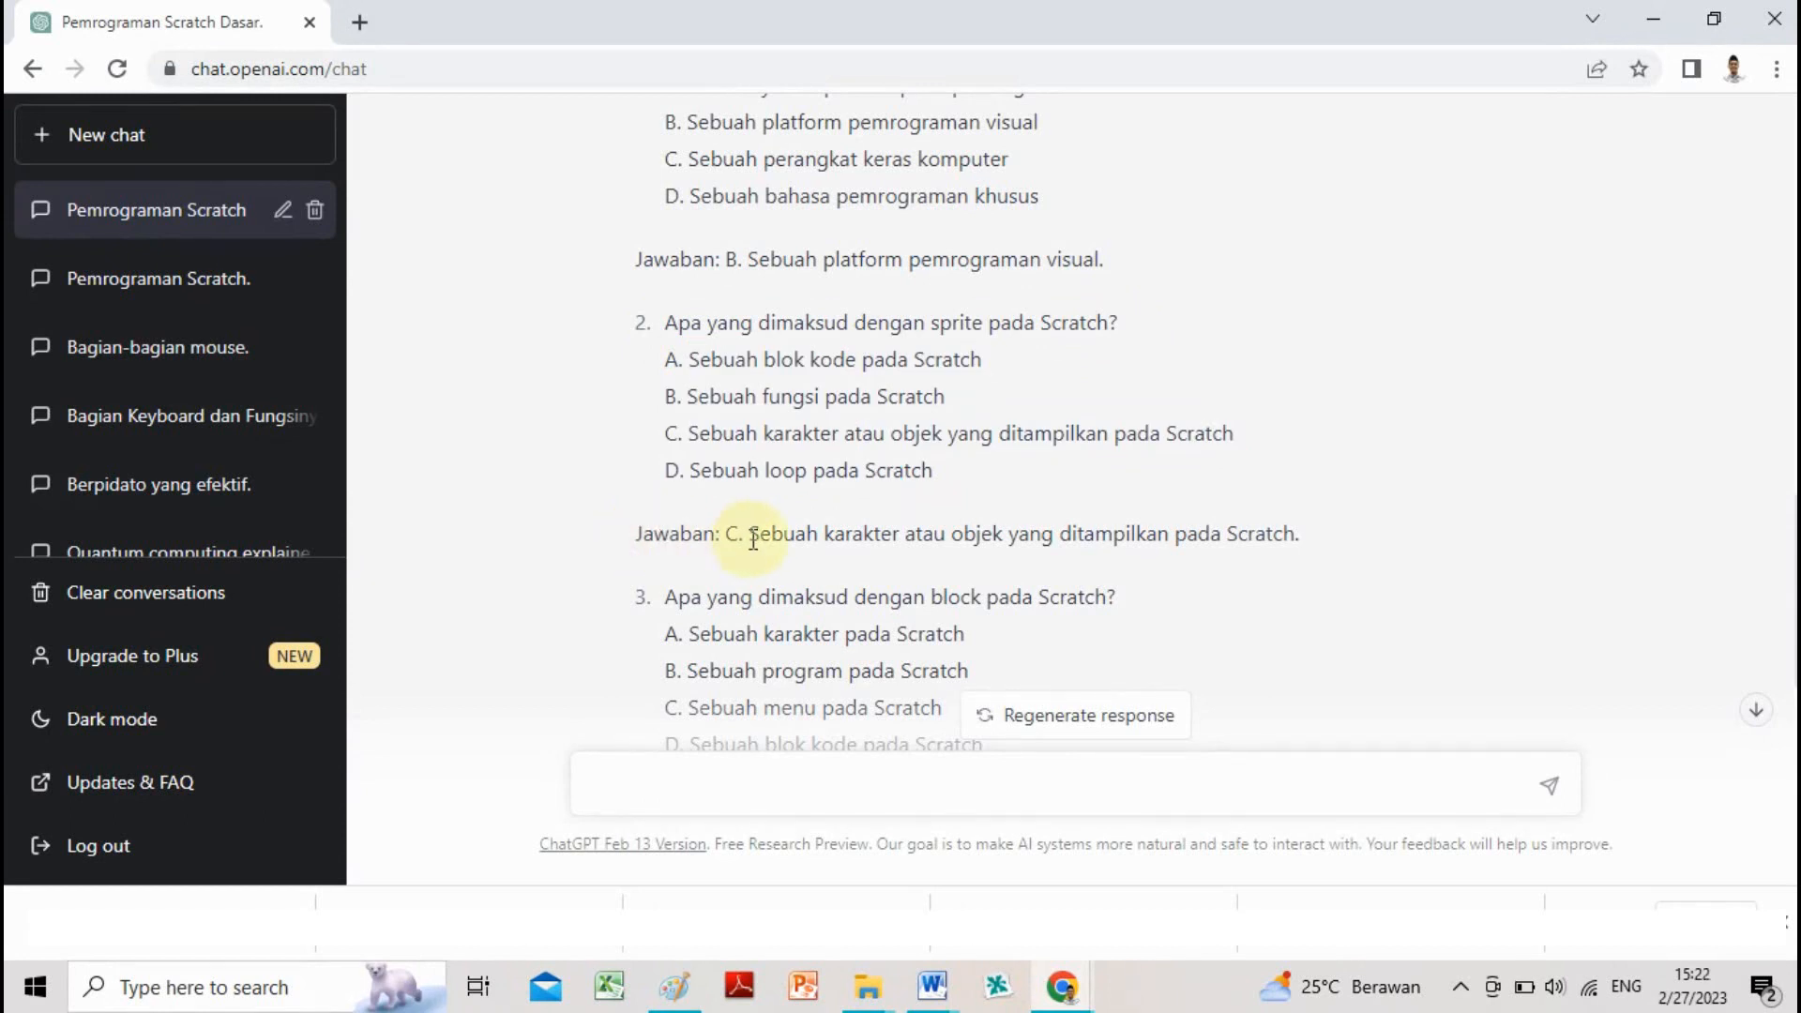
Step: Examine the fifth multiple-choice question about the benefits of Scratch for children, together with its options and answer
{"action": "scroll", "coordinate": [750, 545], "scroll_direction": "down", "scroll_amount": 8}
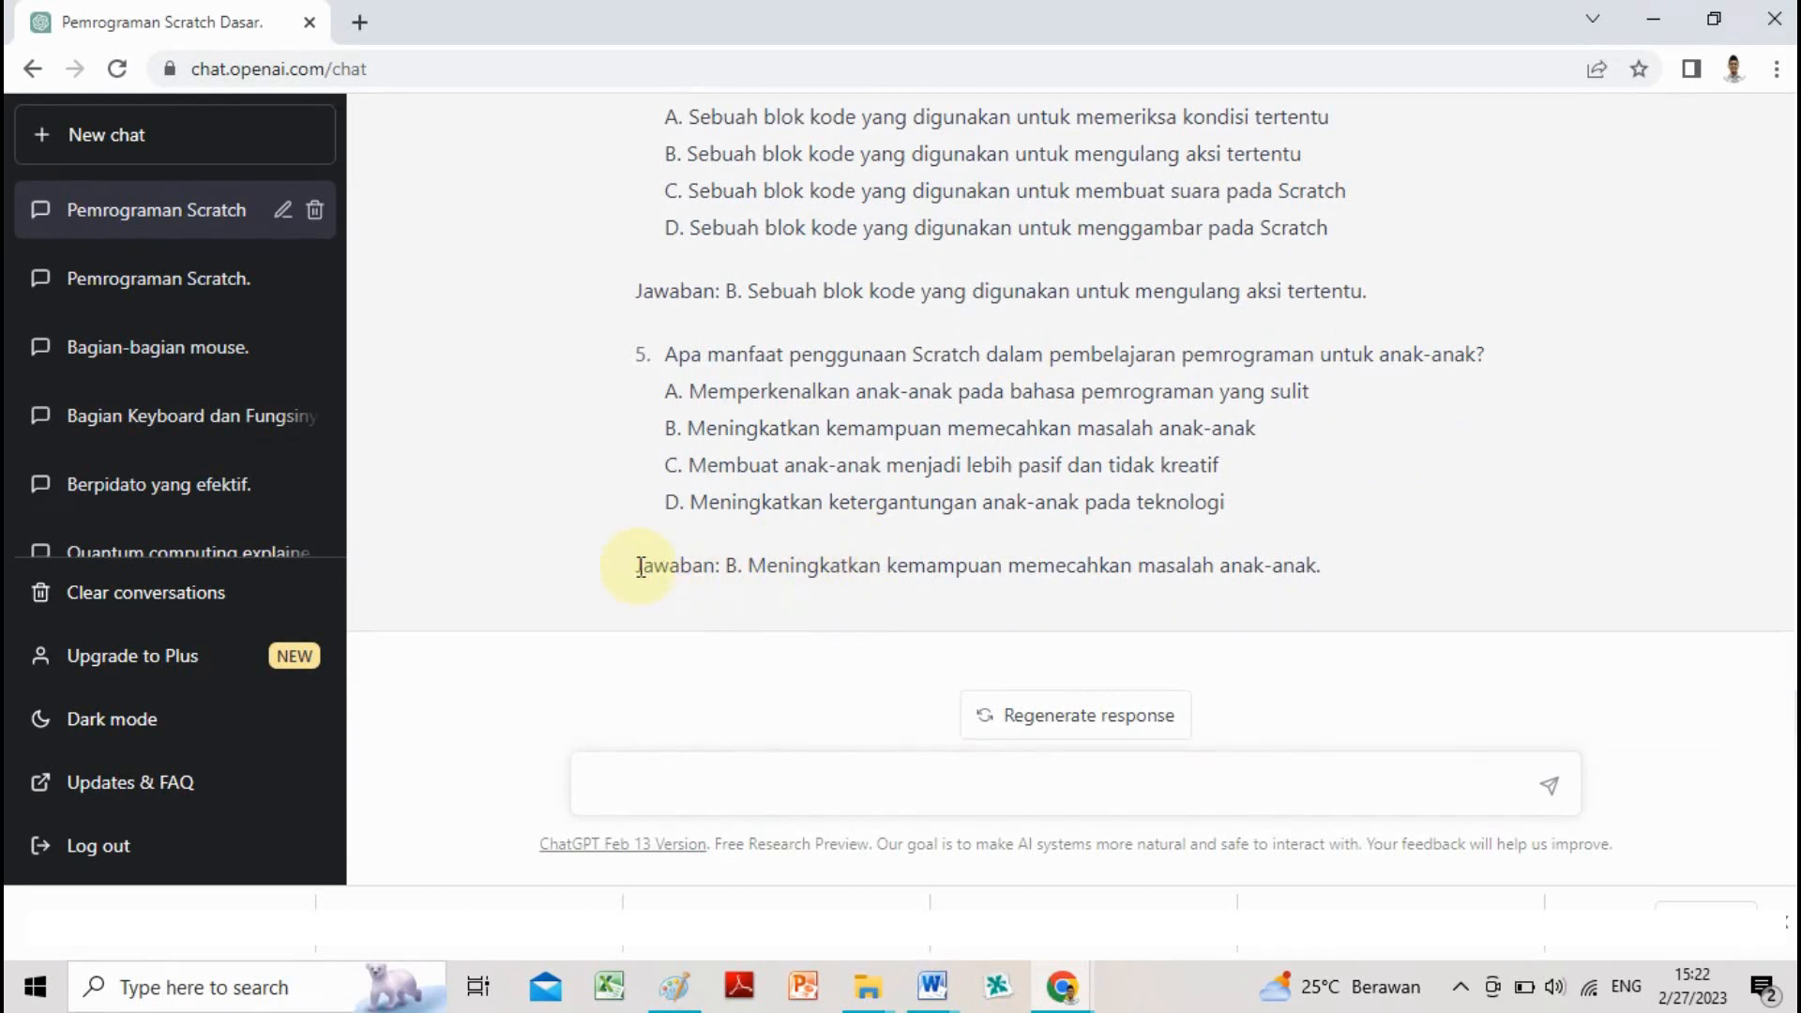
{"action": "left_click_drag", "start_coordinate": [635, 566], "coordinate": [729, 569]}
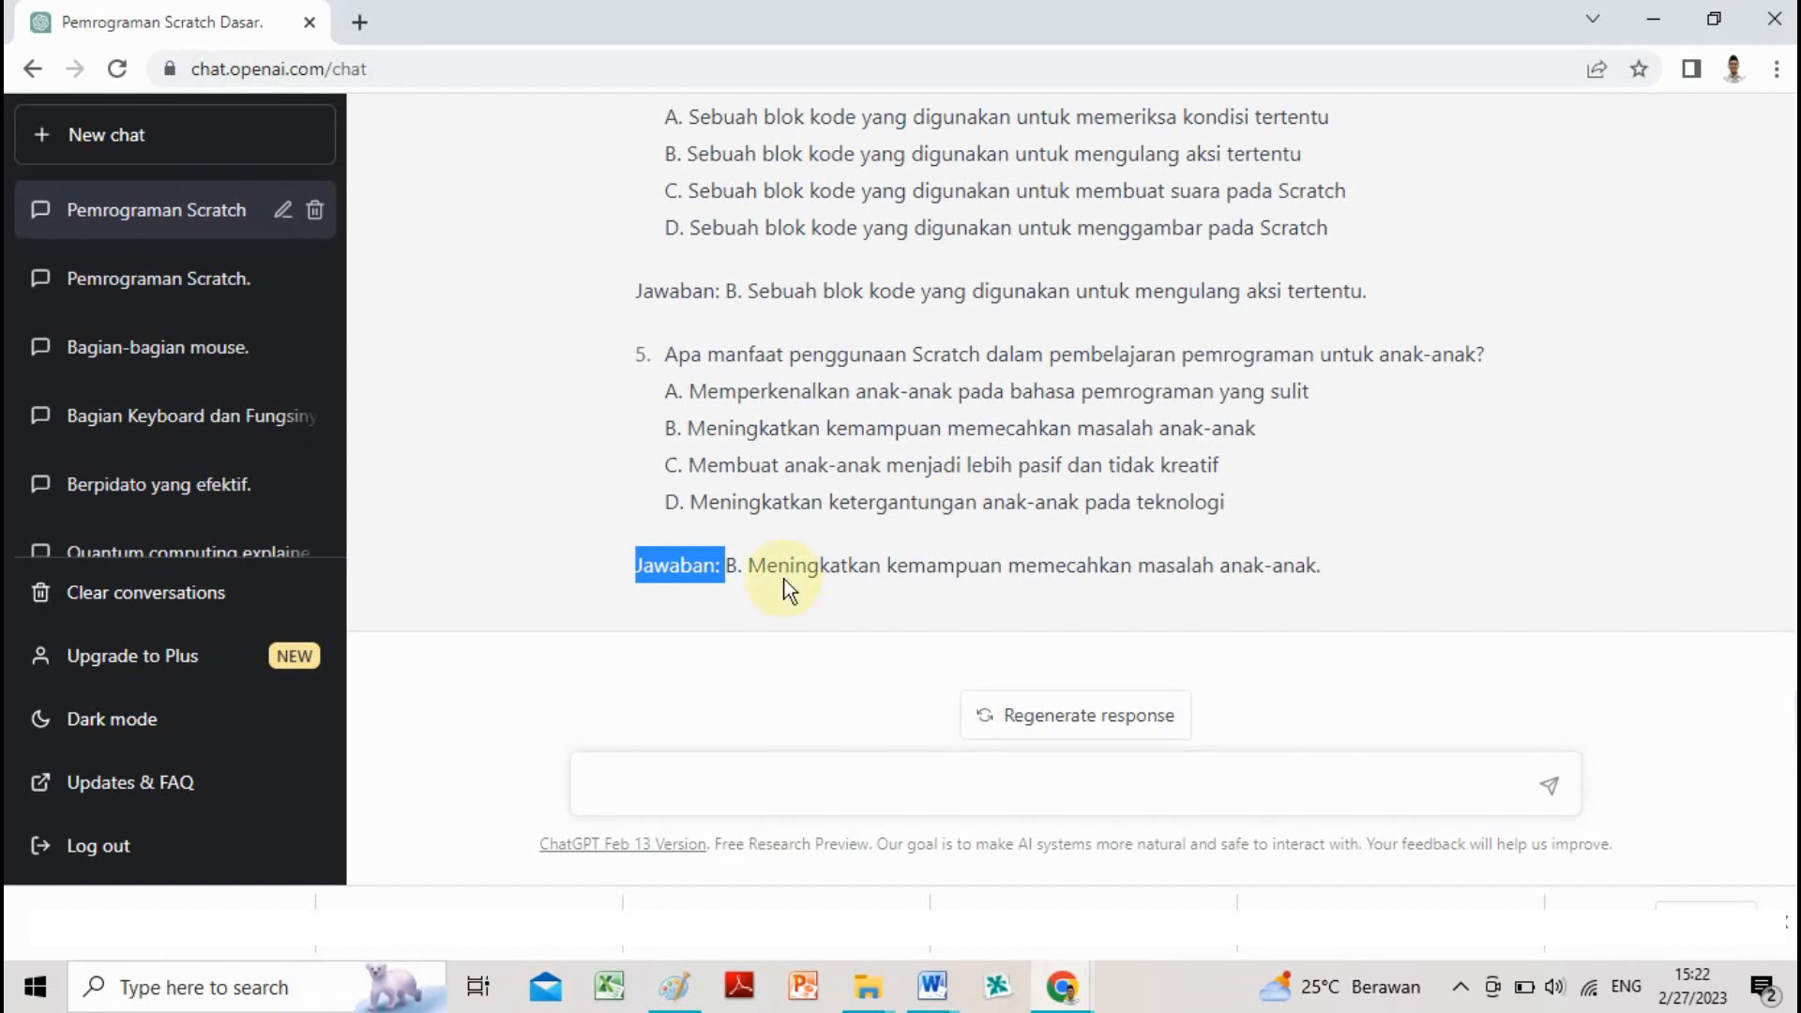
{"action": "scroll", "coordinate": [938, 498], "scroll_direction": "up", "scroll_amount": 3}
{"action": "scroll", "coordinate": [955, 500], "scroll_direction": "down", "scroll_amount": 3}
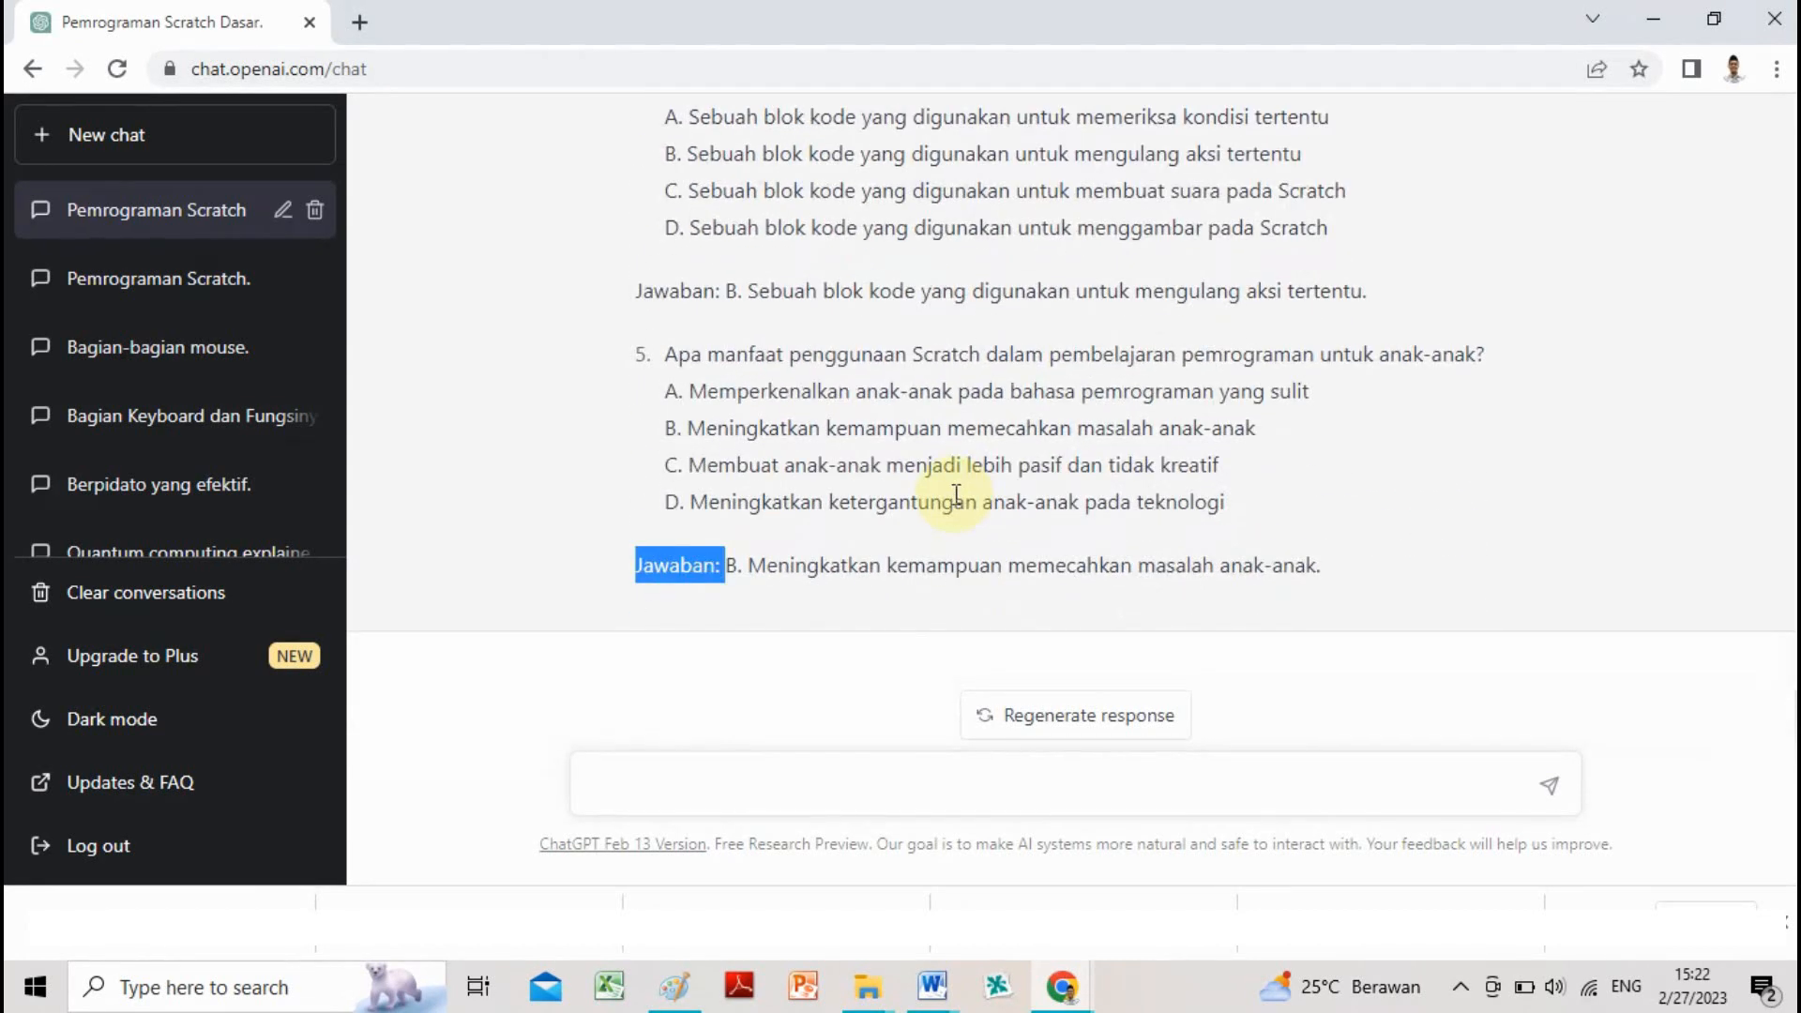
{"action": "left_click", "coordinate": [800, 563]}
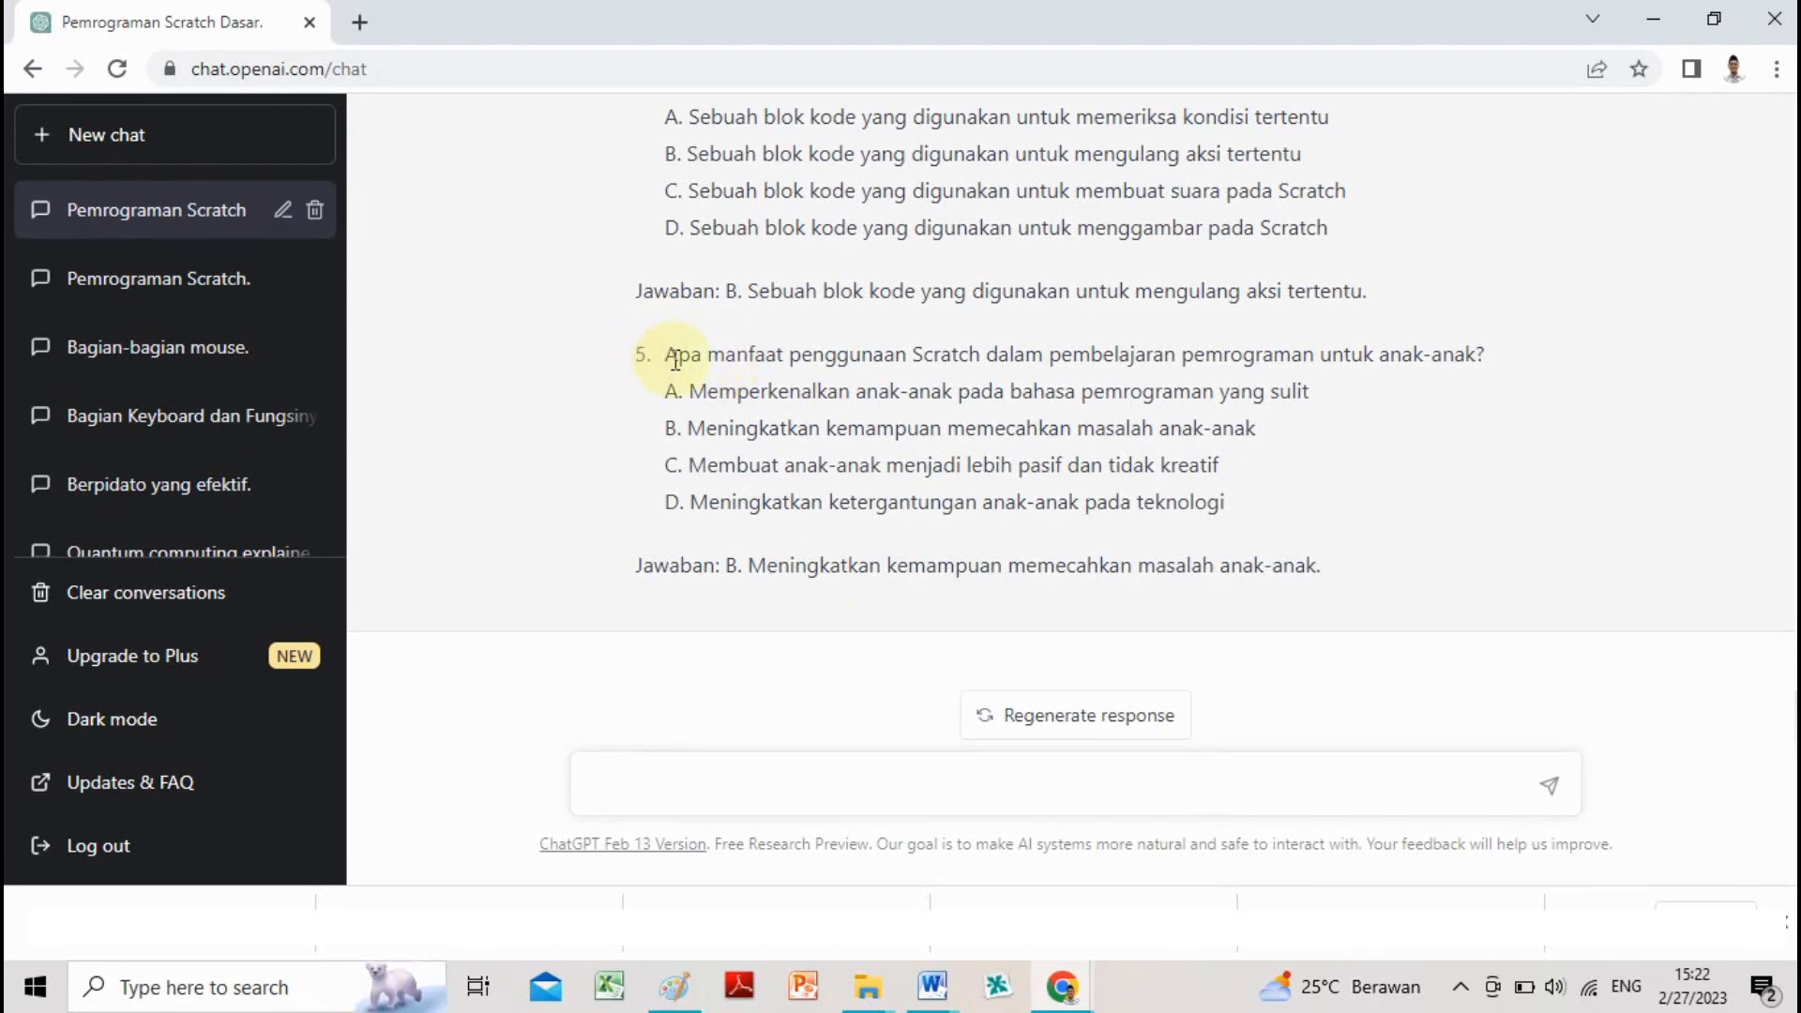
{"action": "left_click_drag", "start_coordinate": [673, 357], "coordinate": [977, 355]}
{"action": "left_click", "coordinate": [1068, 356]}
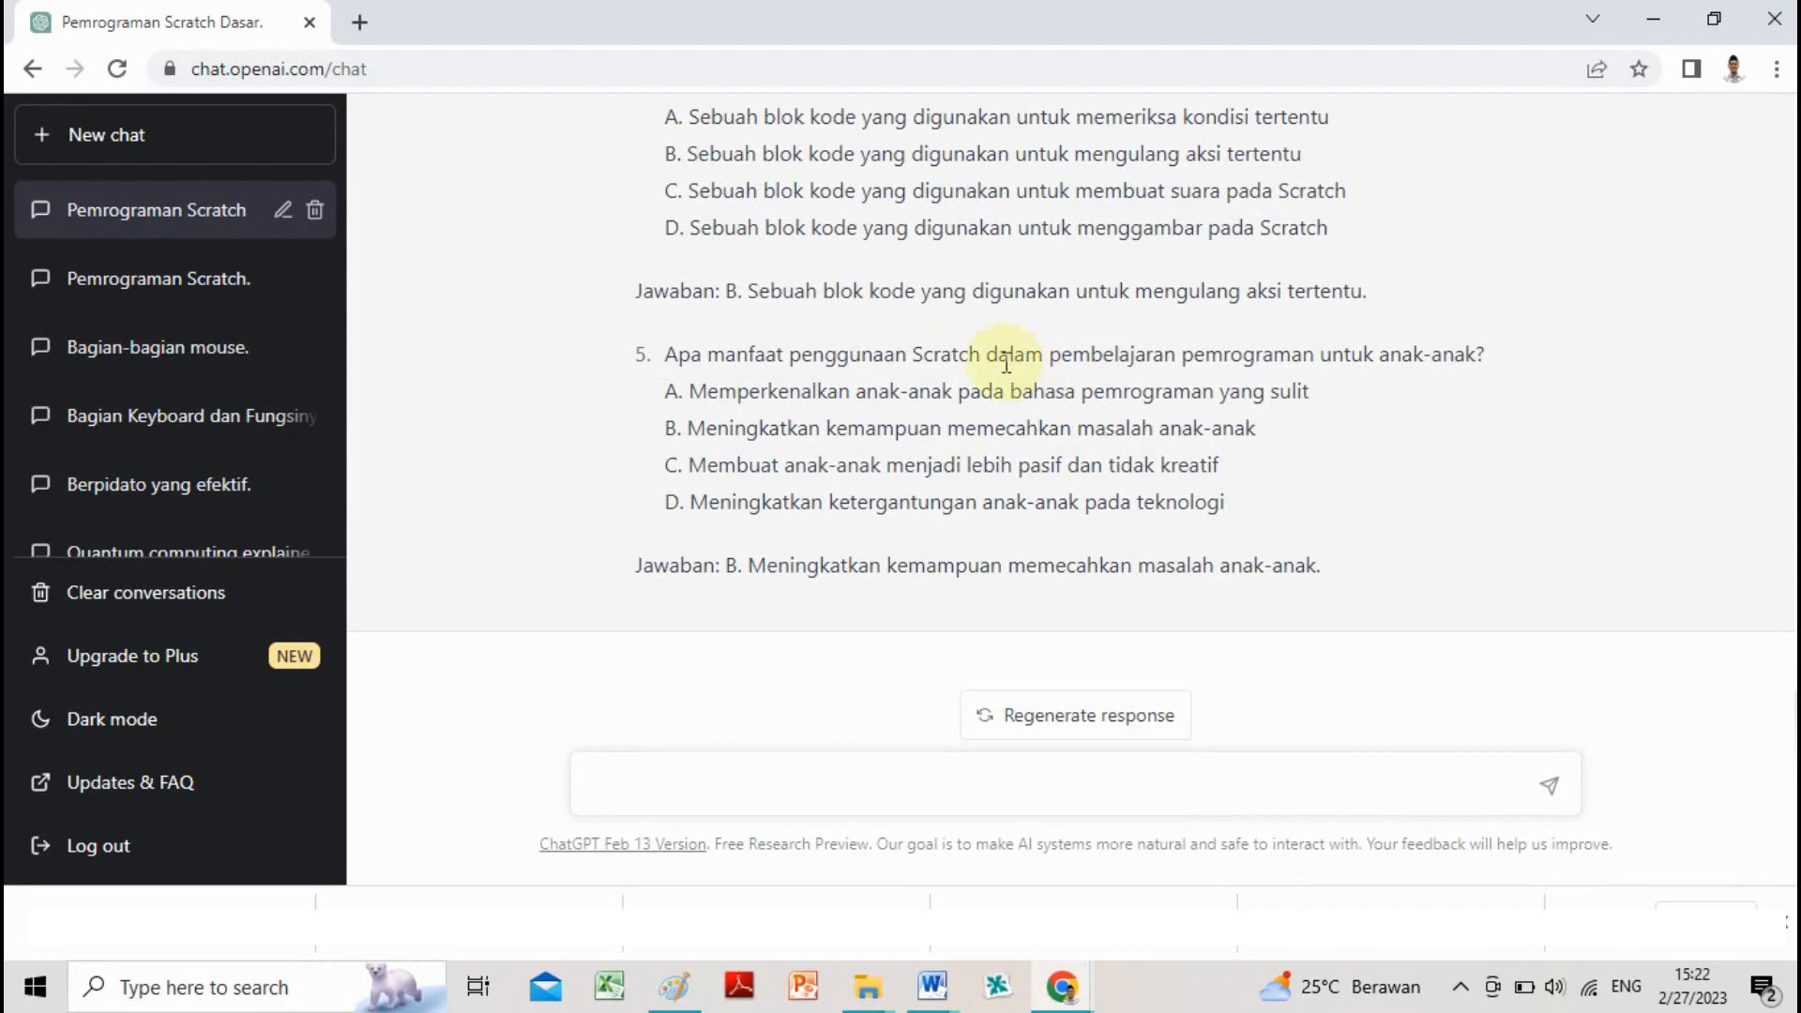
{"action": "left_click_drag", "start_coordinate": [668, 355], "coordinate": [1137, 350]}
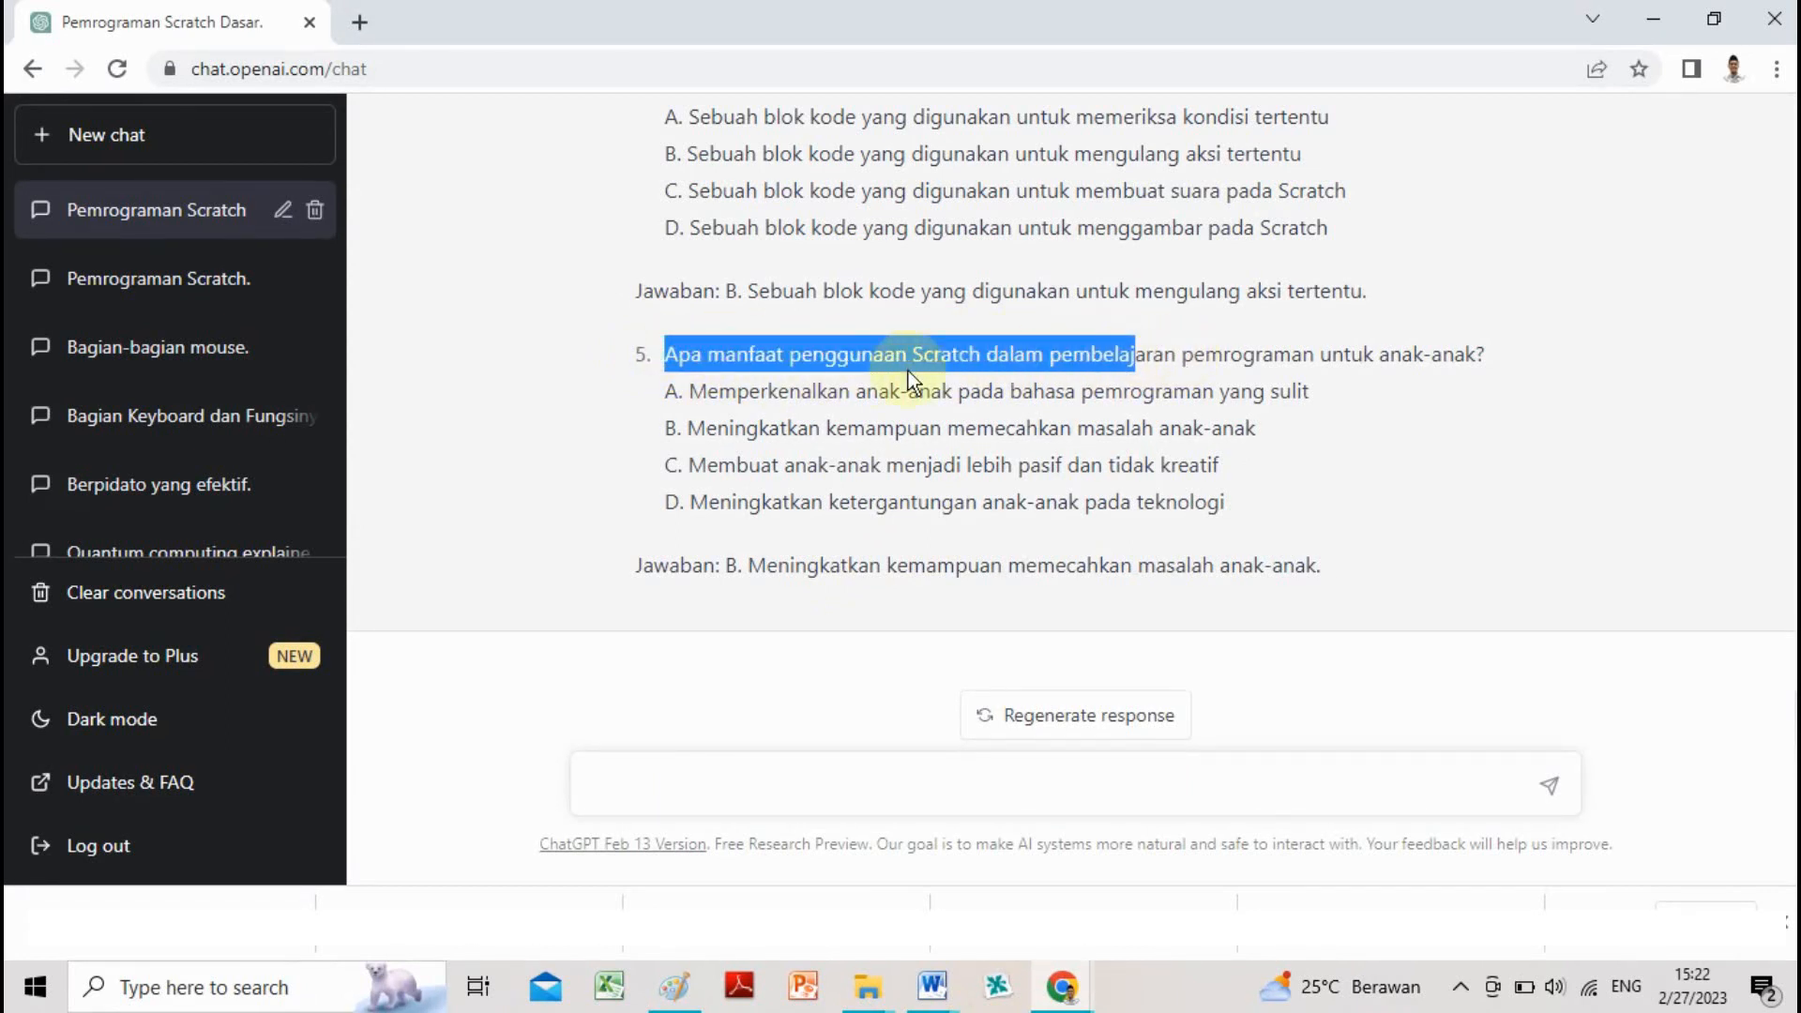
{"action": "left_click", "coordinate": [673, 360]}
{"action": "left_click_drag", "start_coordinate": [674, 360], "coordinate": [773, 359]}
{"action": "left_click", "coordinate": [793, 363]}
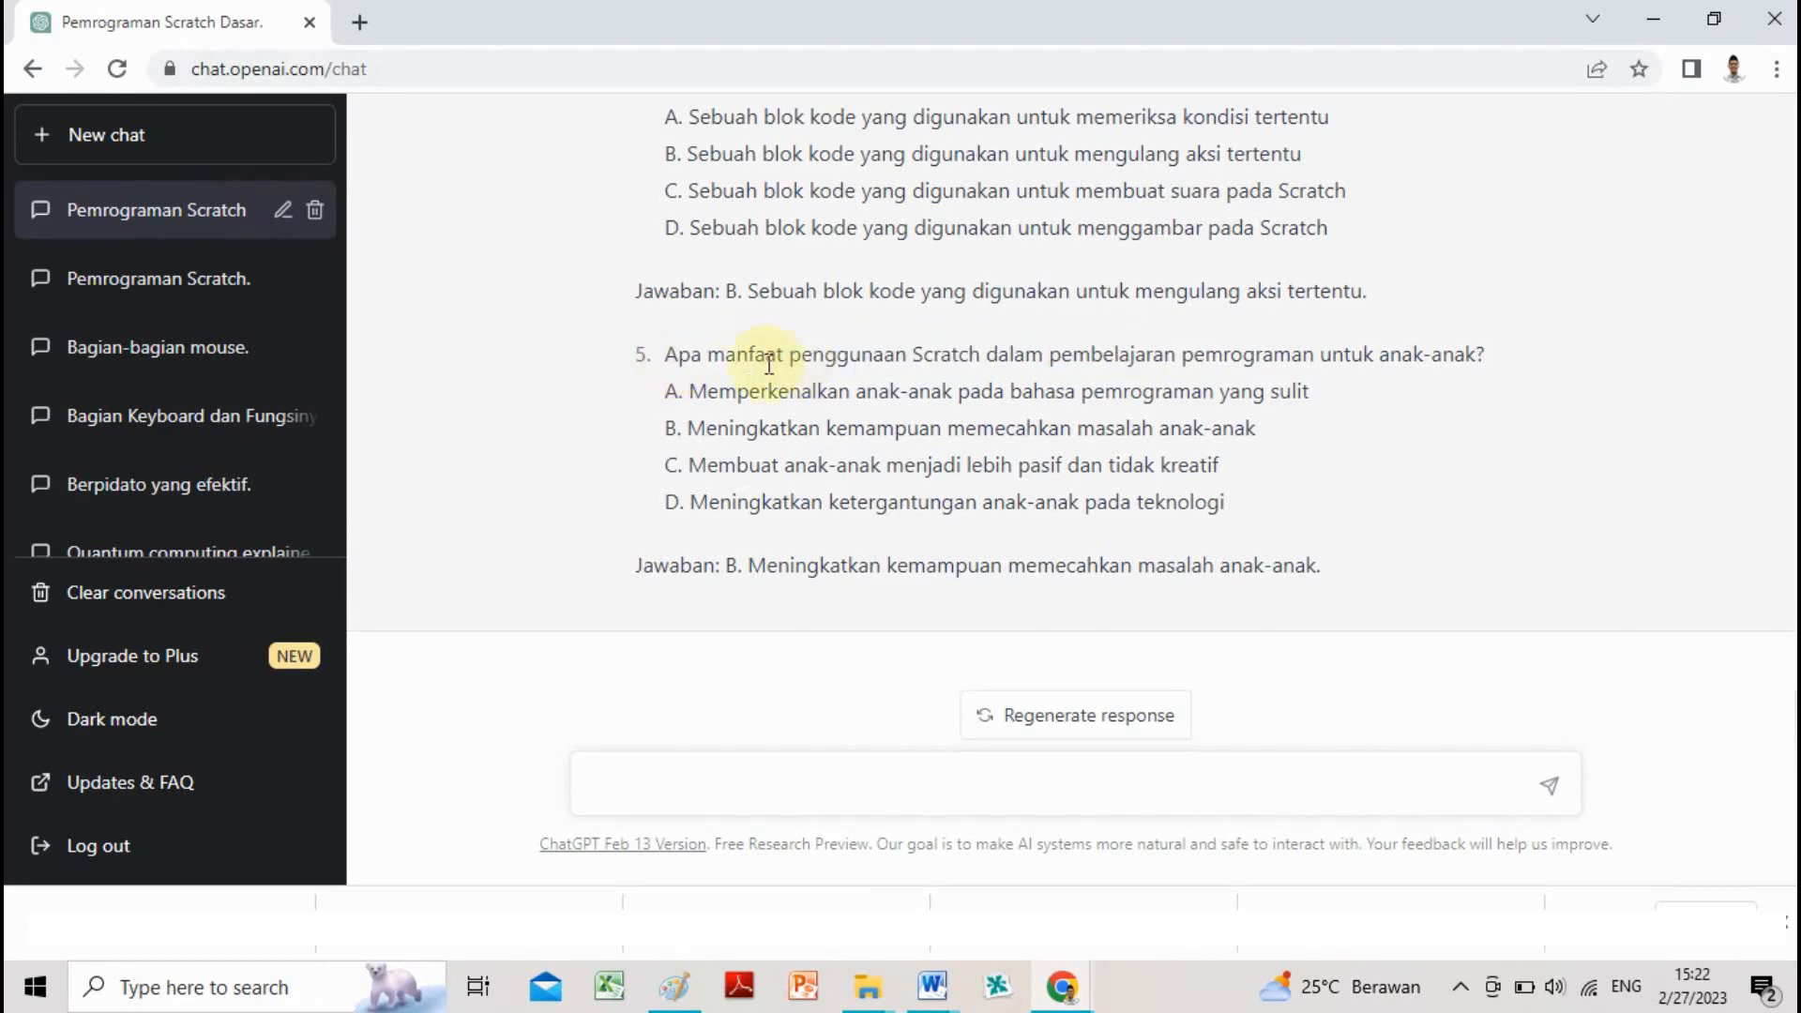
{"action": "left_click_drag", "start_coordinate": [665, 355], "coordinate": [691, 354]}
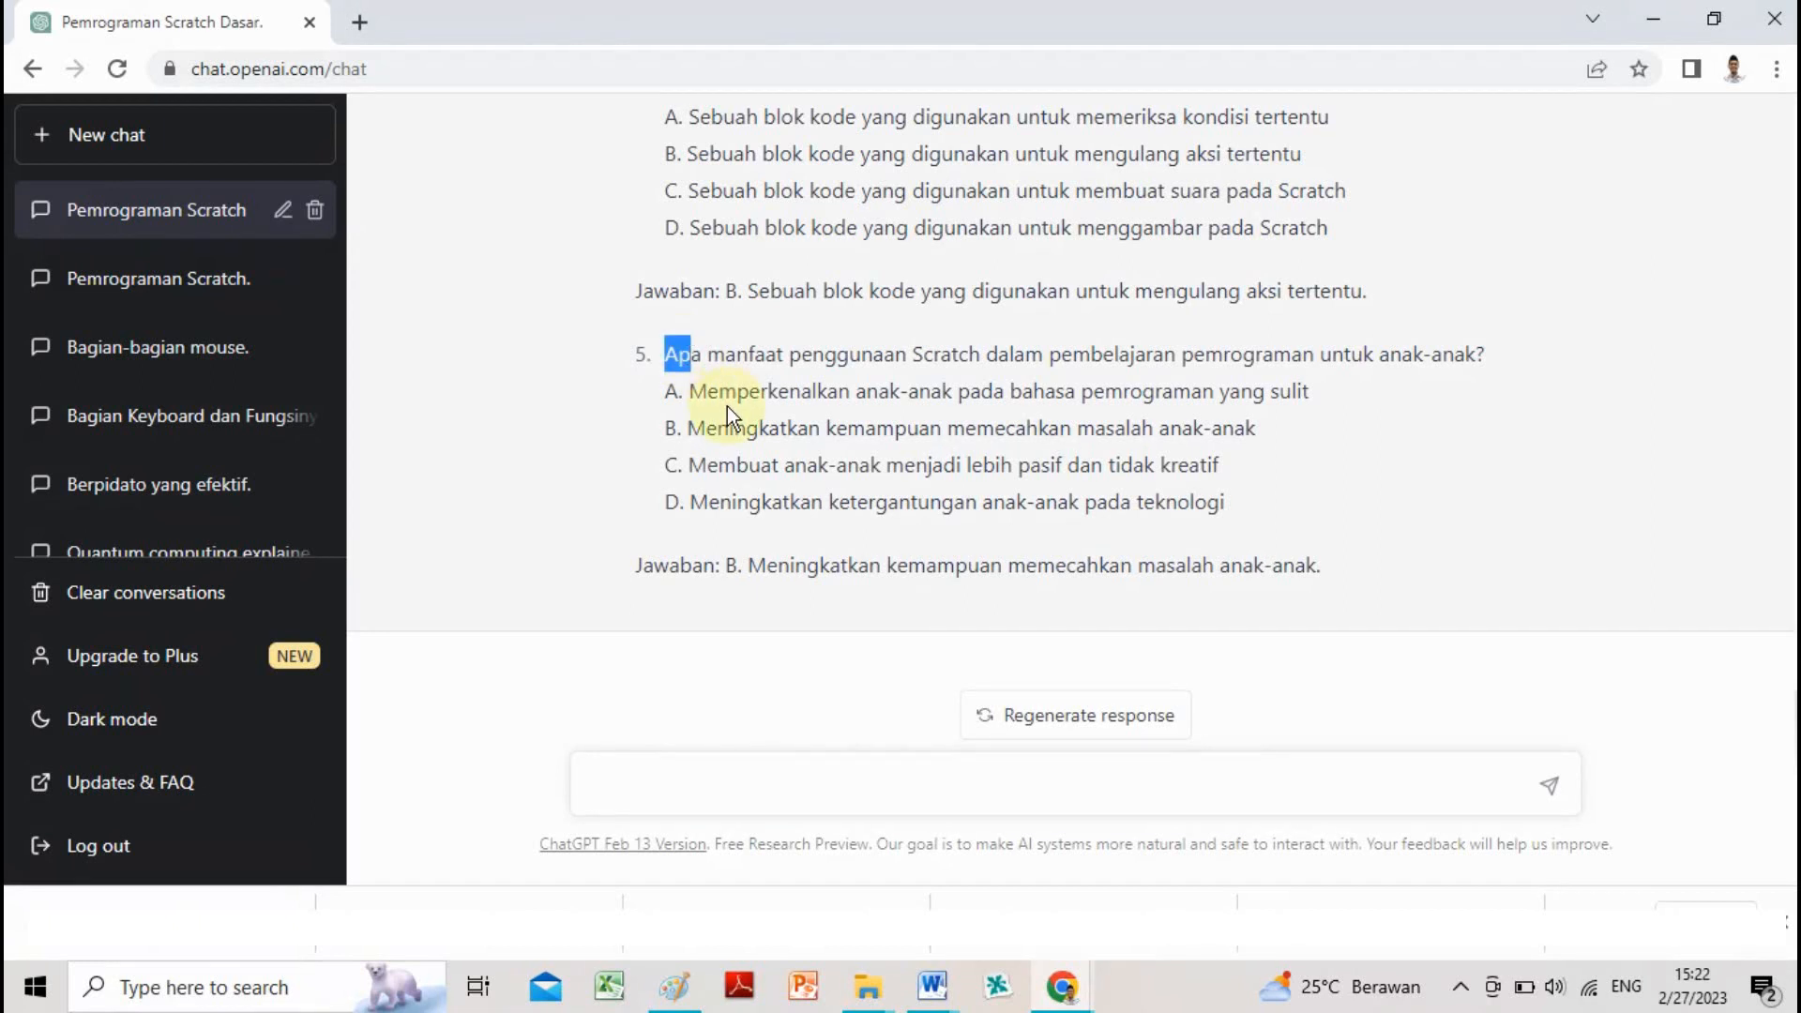
{"action": "left_click", "coordinate": [668, 392]}
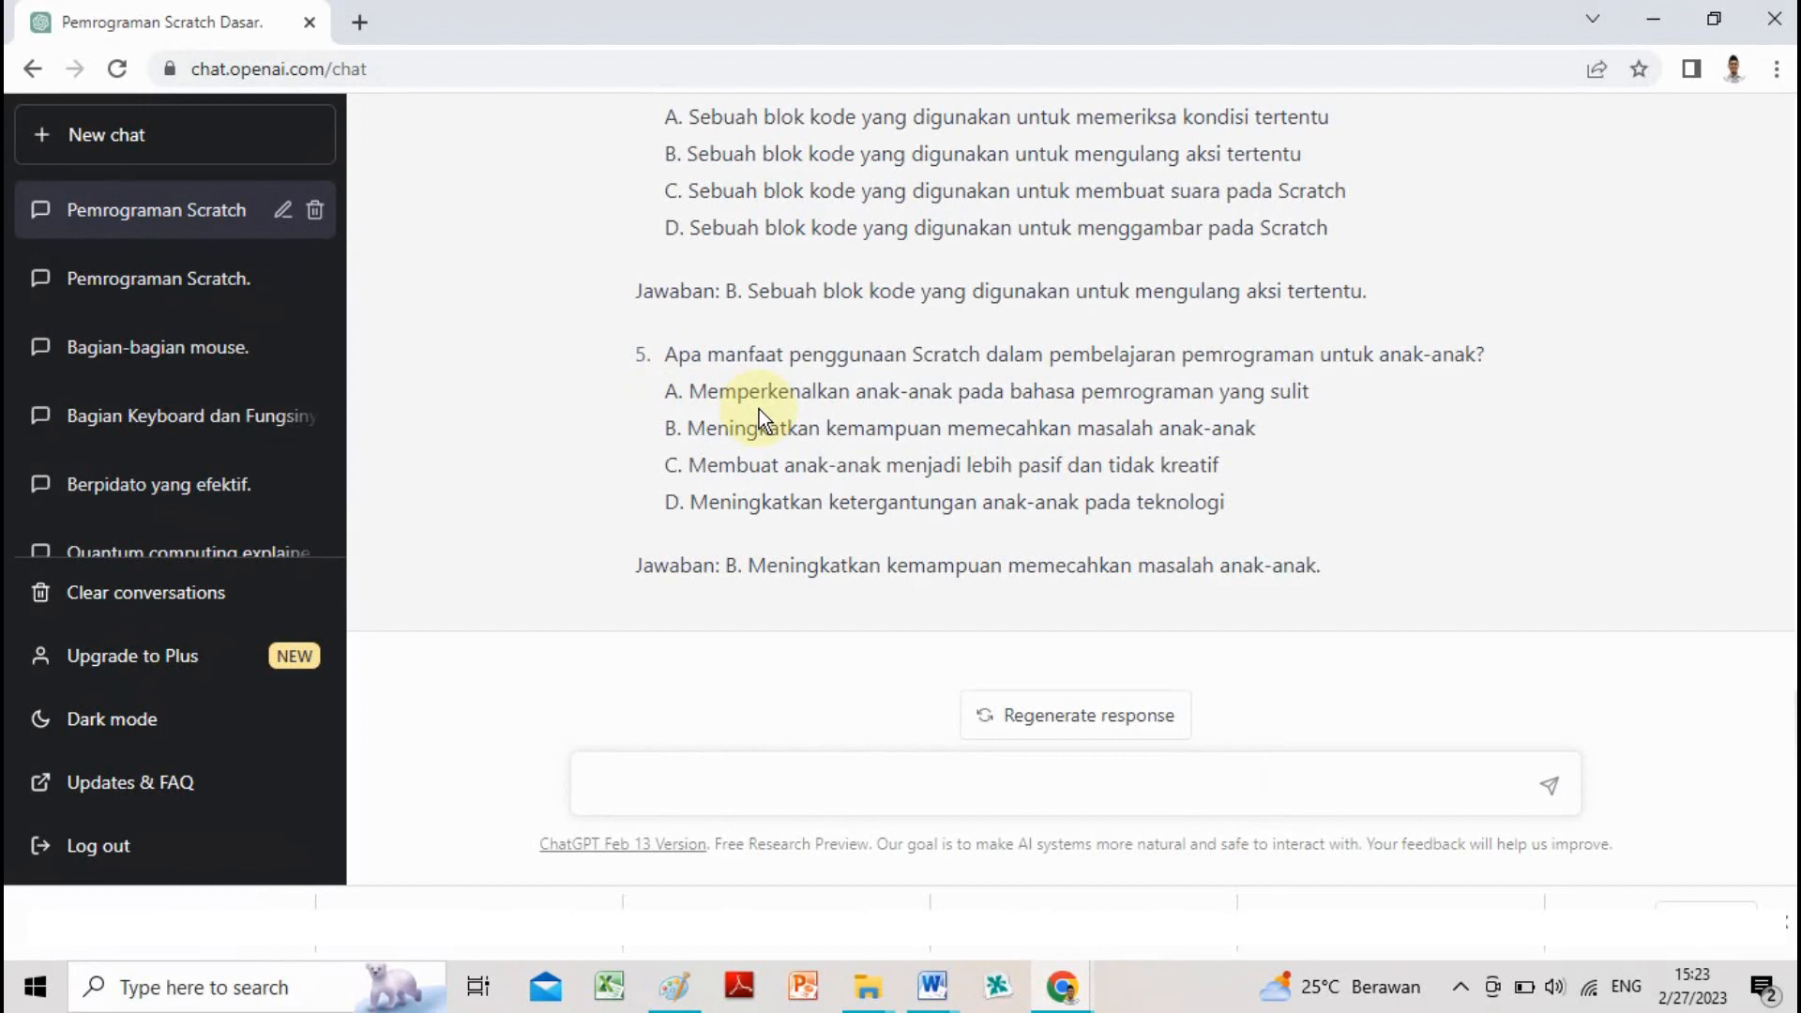
Step: Review the multiple-choice questions back up to the prompt at the start of the response
{"action": "scroll", "coordinate": [778, 422], "scroll_direction": "up", "scroll_amount": 3}
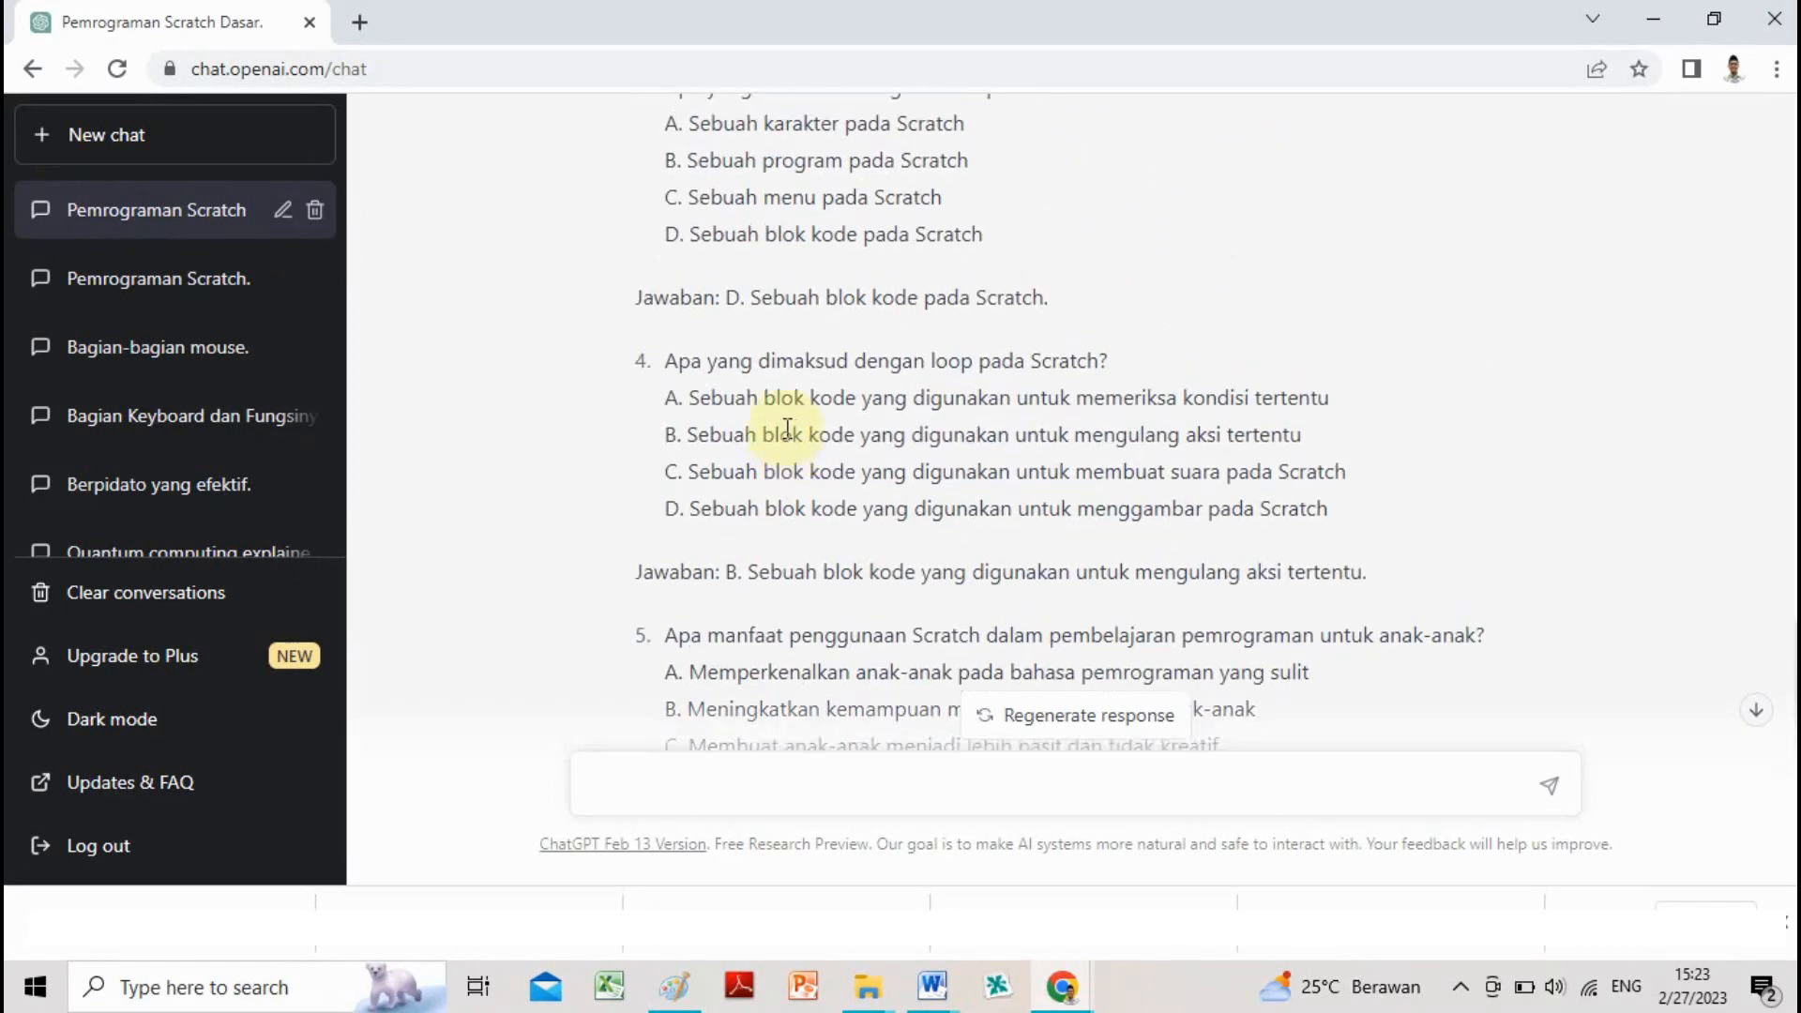
{"action": "scroll", "coordinate": [785, 430], "scroll_direction": "up", "scroll_amount": 8}
{"action": "scroll", "coordinate": [780, 431], "scroll_direction": "down", "scroll_amount": 1}
{"action": "scroll", "coordinate": [781, 431], "scroll_direction": "up", "scroll_amount": 1}
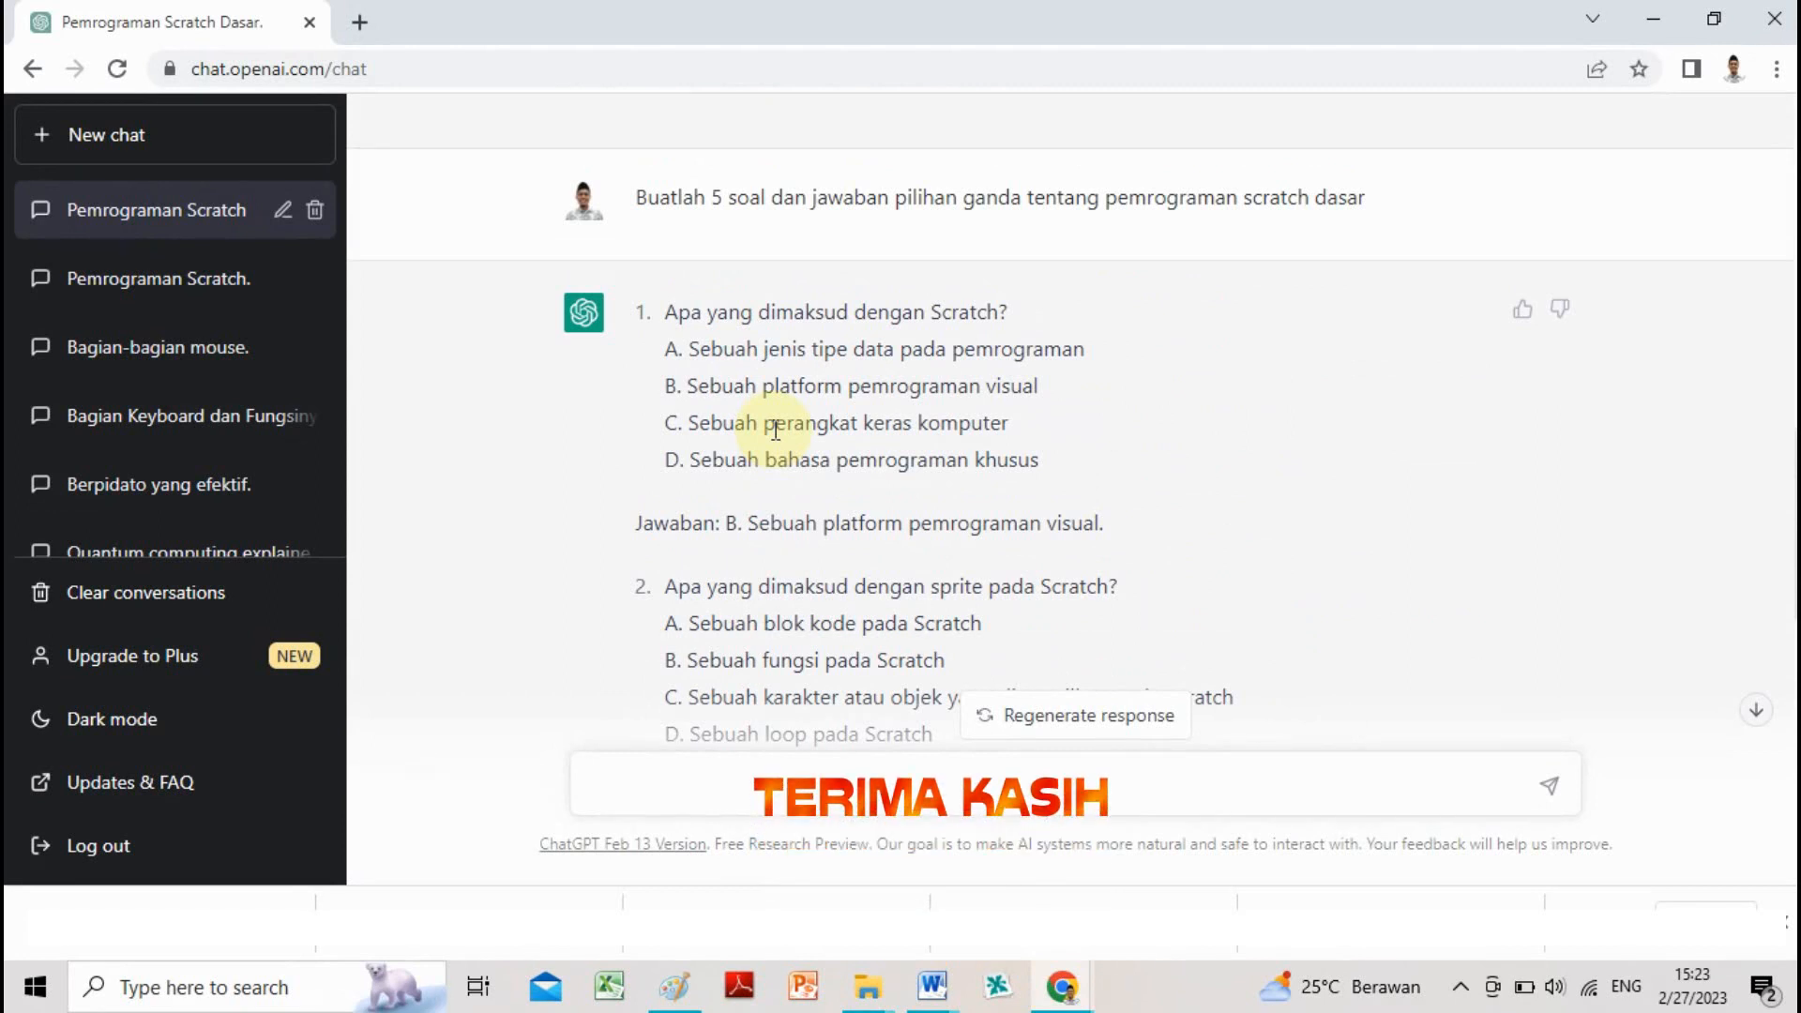